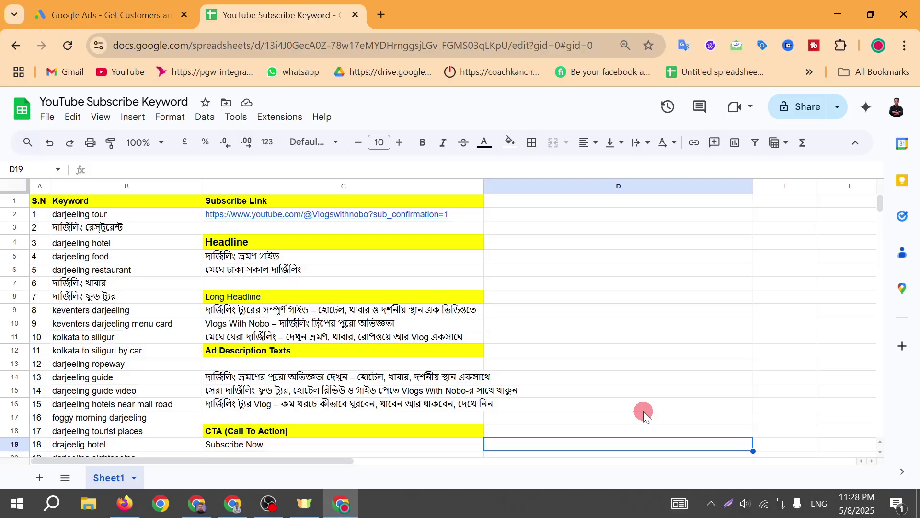
- Switch to the Google Ads site, sign in, and open the "vlogs with nobo" ads account
left_click(129, 5)
mouse_move(149, 102)
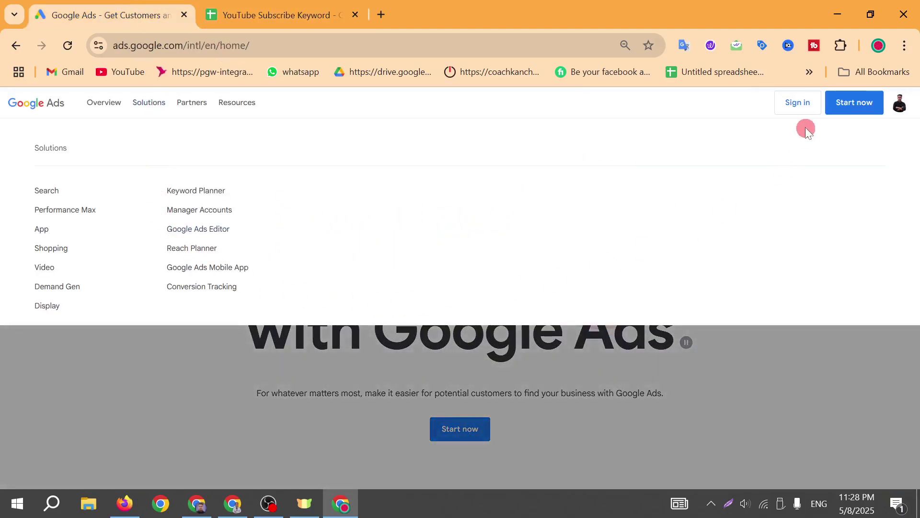
left_click(797, 102)
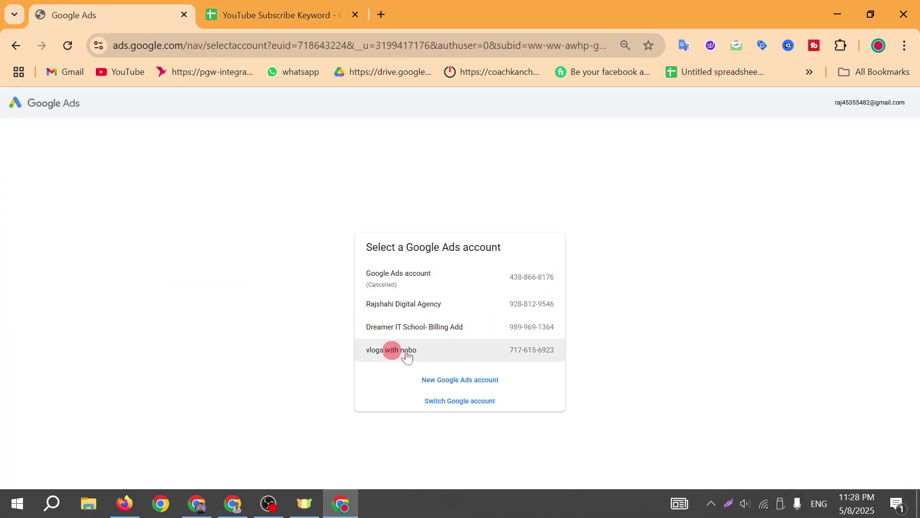
left_click(406, 355)
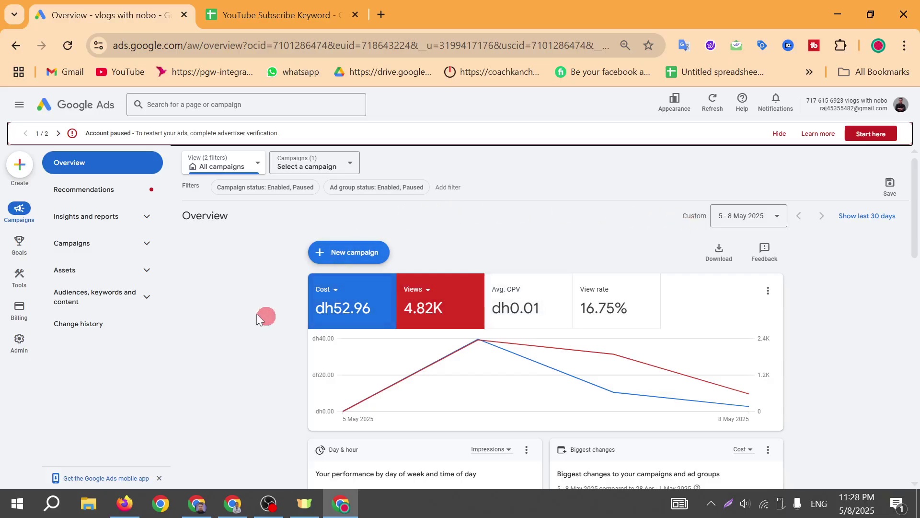
- Mark the Create and New campaign controls with red arrows on a full-screen capture, and discard the capture
left_click(729, 503)
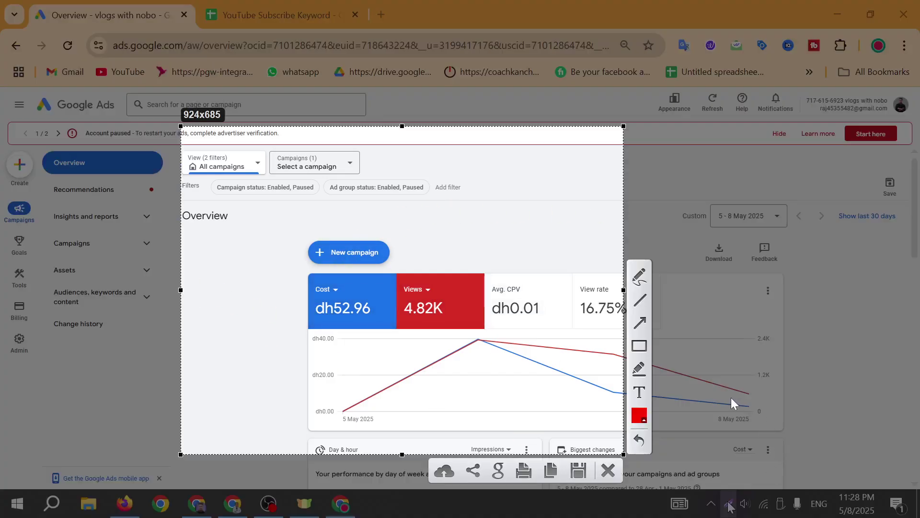
key("ctrl+a")
left_click(707, 384)
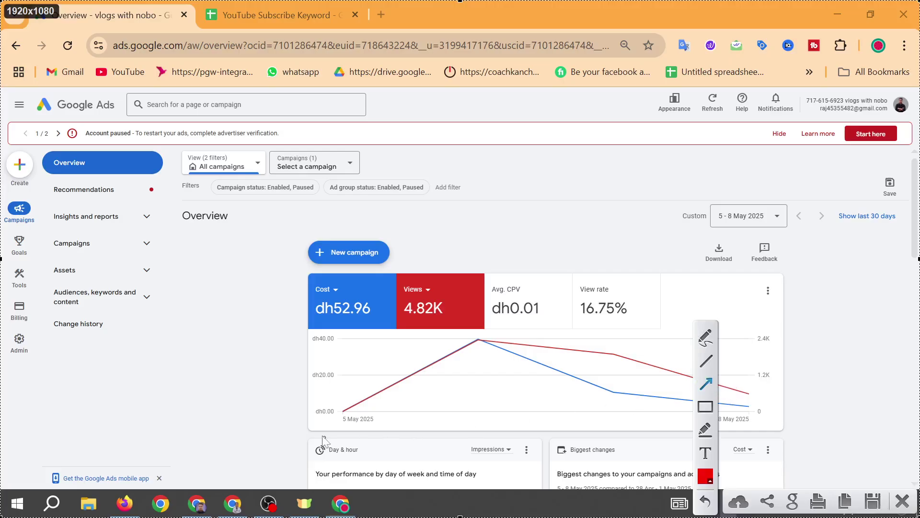
left_click_drag(320, 434, 32, 176)
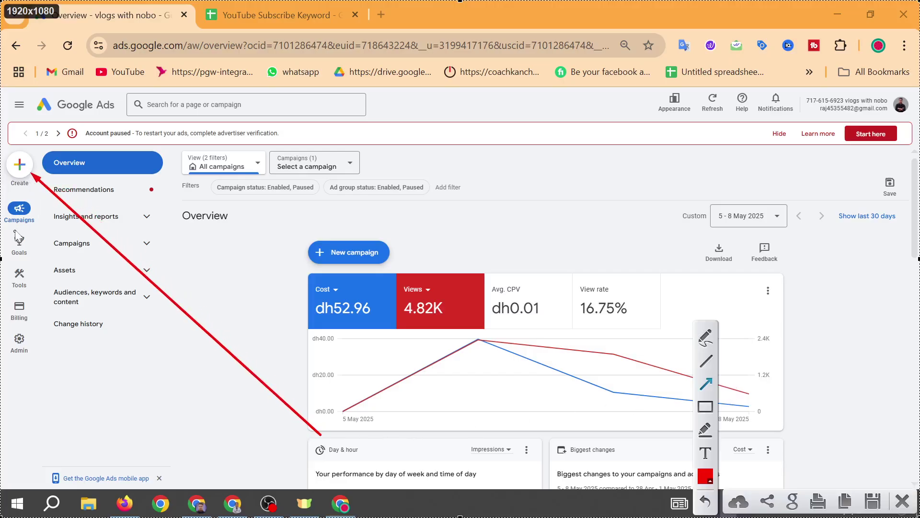
left_click_drag(146, 417, 297, 272)
left_click(902, 500)
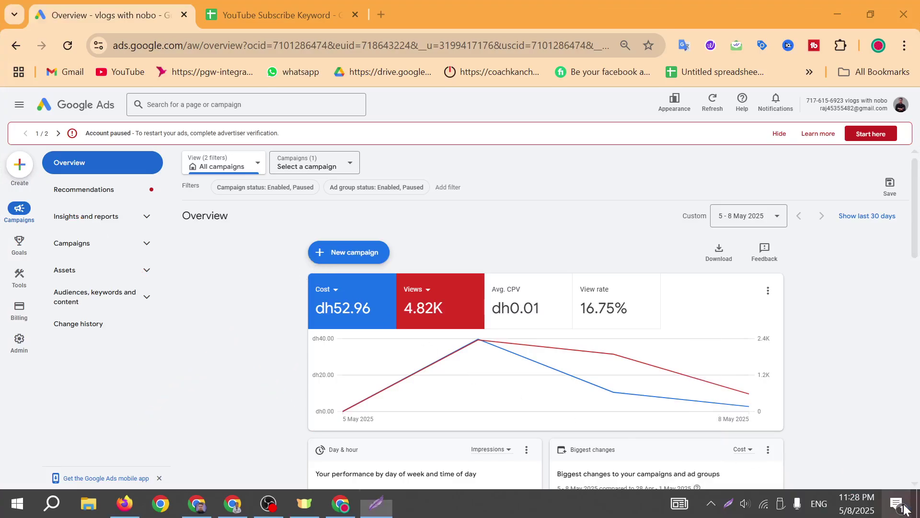
- Start a new campaign without guidance and choose Video as the campaign type
left_click(331, 253)
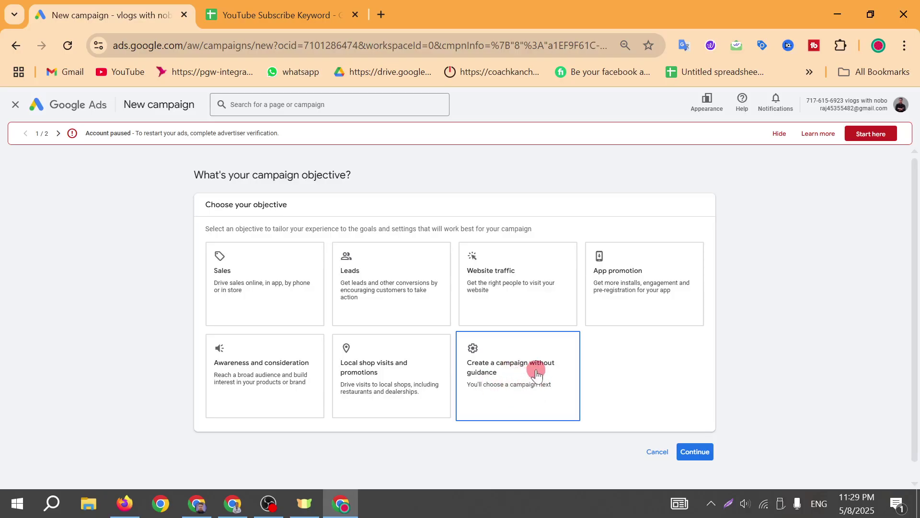
left_click(526, 381)
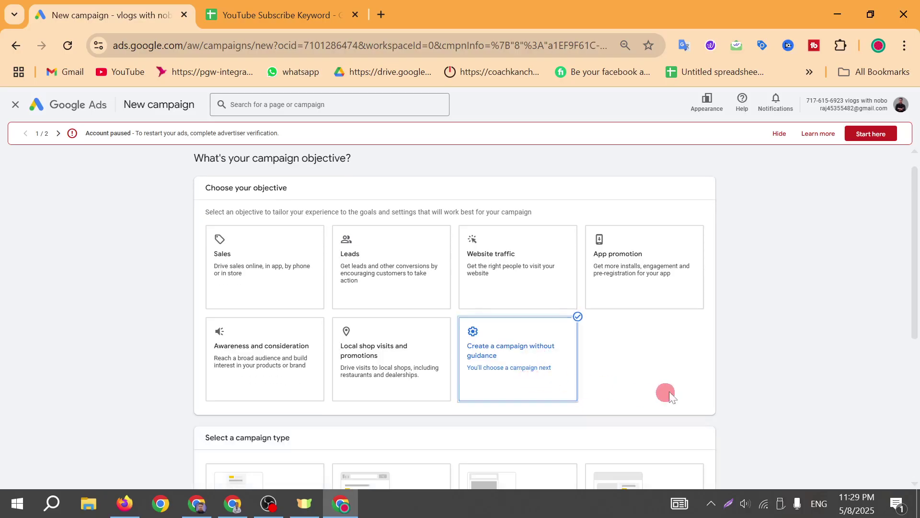
scroll(669, 391, "down", 3)
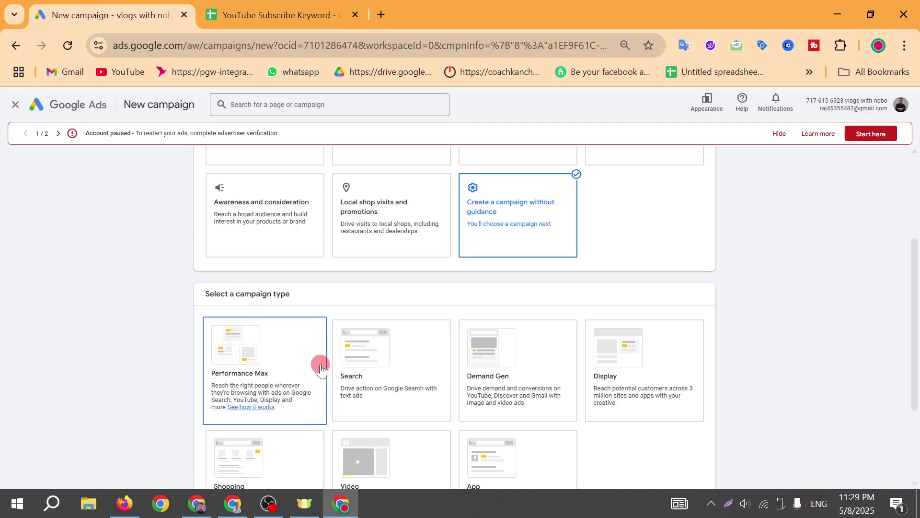
scroll(431, 345, "down", 2)
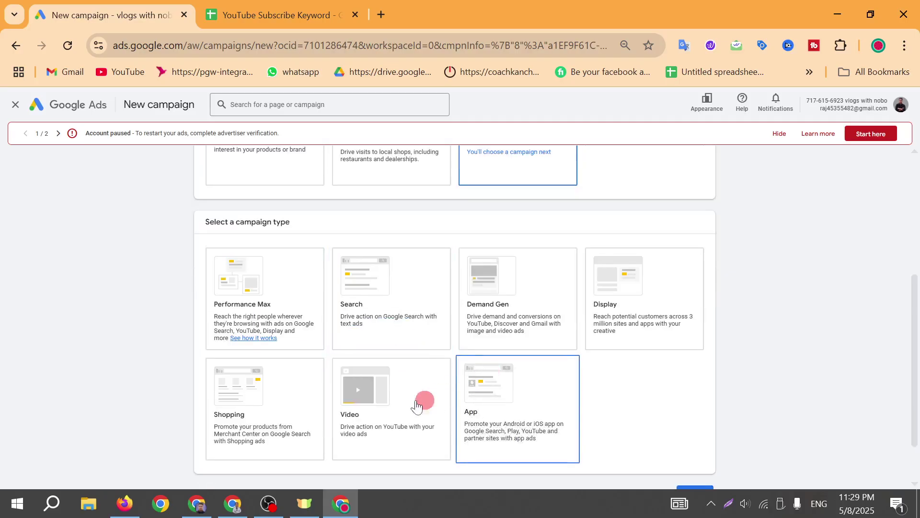
scroll(383, 402, "down", 2)
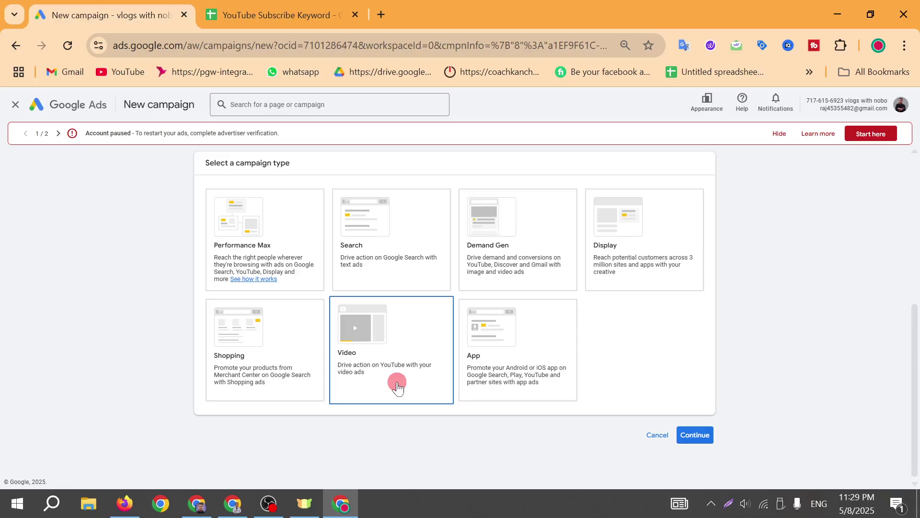
left_click(397, 386)
- Look through the video campaign subtypes and try Drive conversions as the subtype
scroll(737, 344, "down", 2)
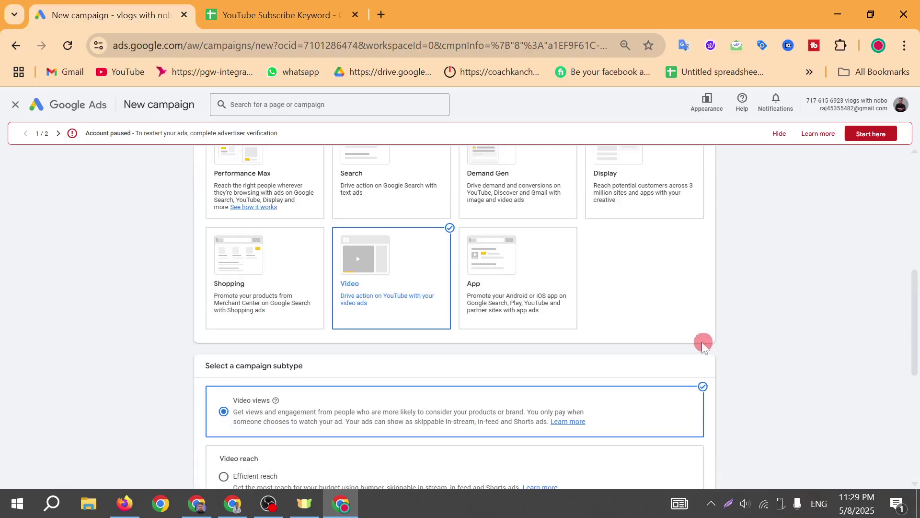
scroll(703, 344, "down", 2)
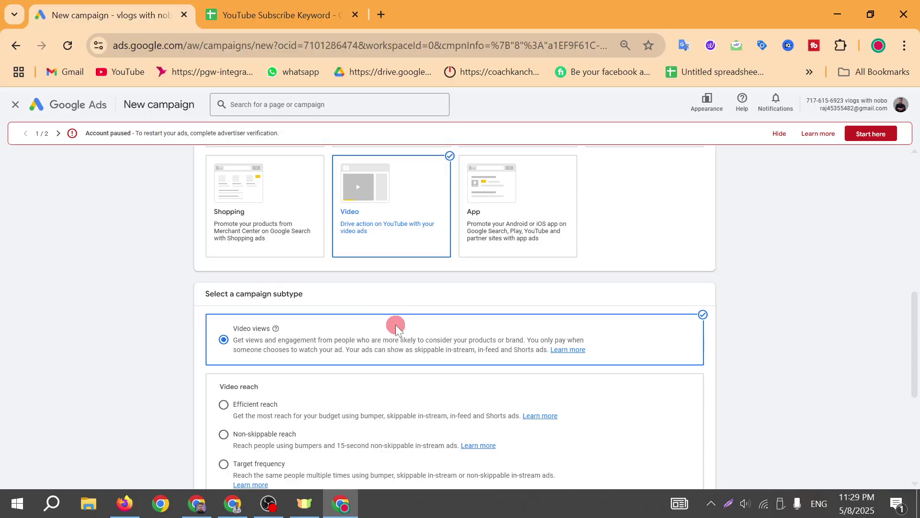
scroll(383, 327, "down", 2)
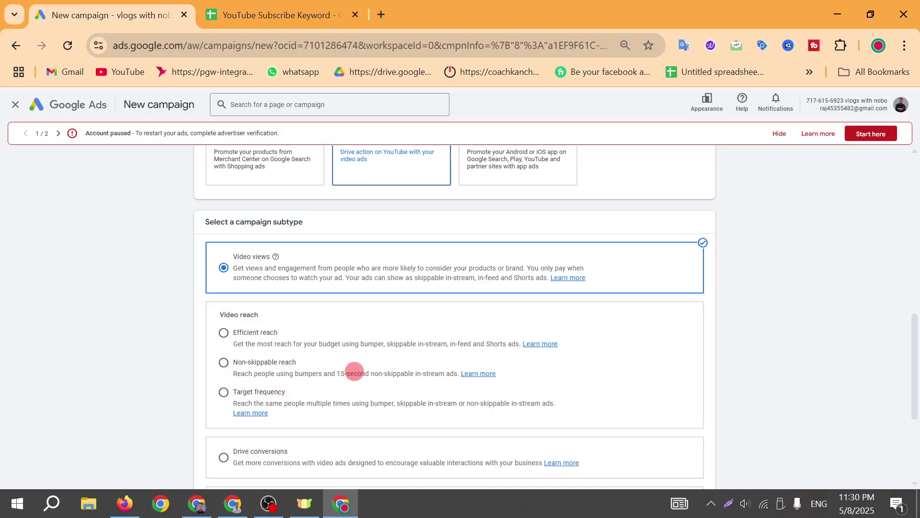
scroll(346, 371, "down", 1)
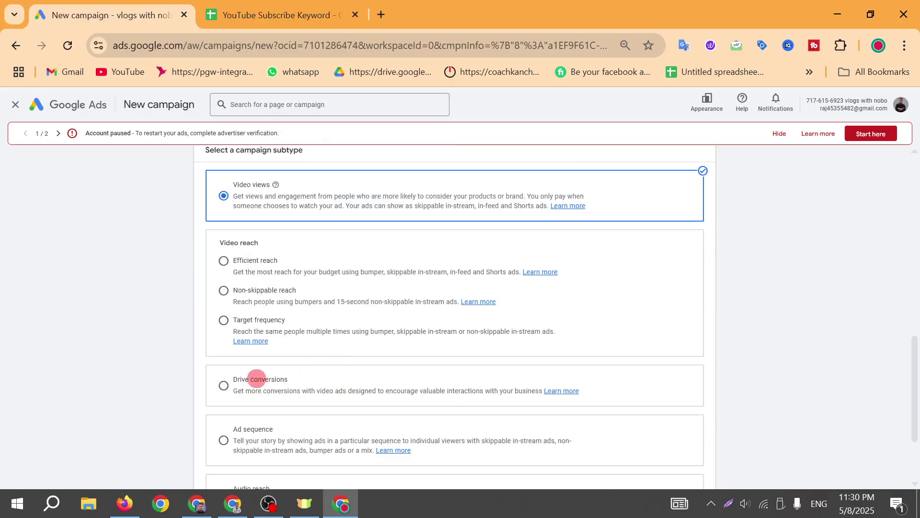
scroll(293, 370, "down", 2)
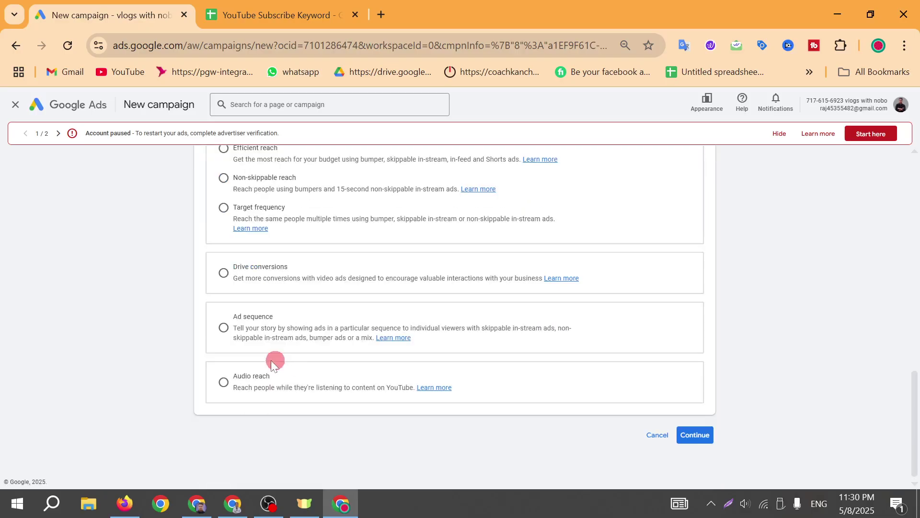
left_click(224, 275)
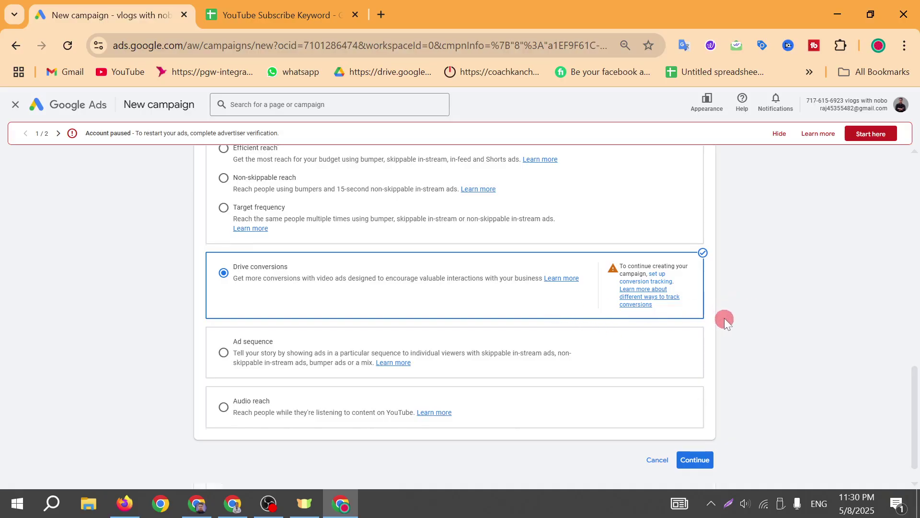
- Choose Efficient reach under Video reach as the campaign subtype and continue to the campaign settings
scroll(723, 318, "up", 1)
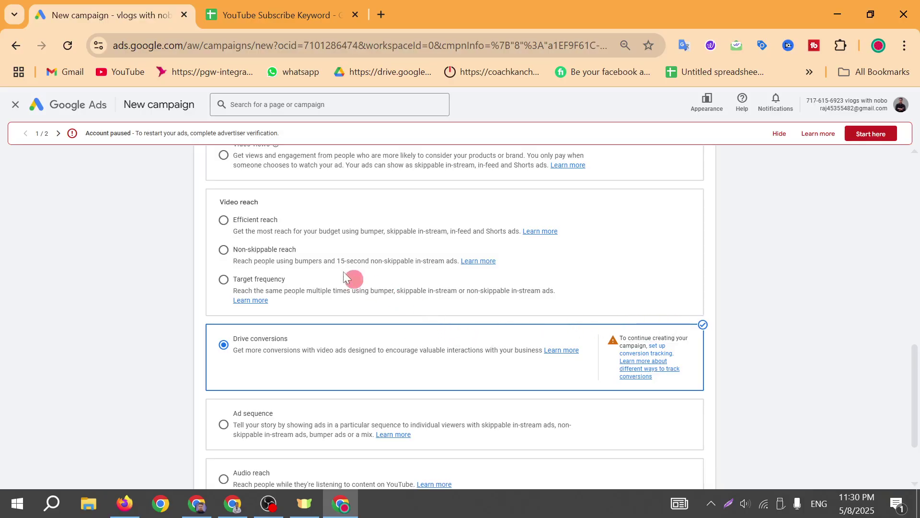
left_click(222, 221)
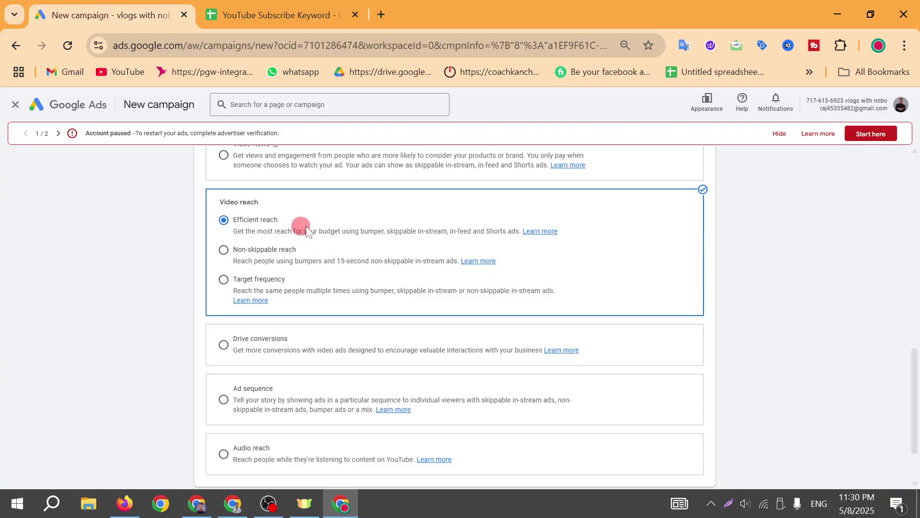
scroll(693, 311, "down", 2)
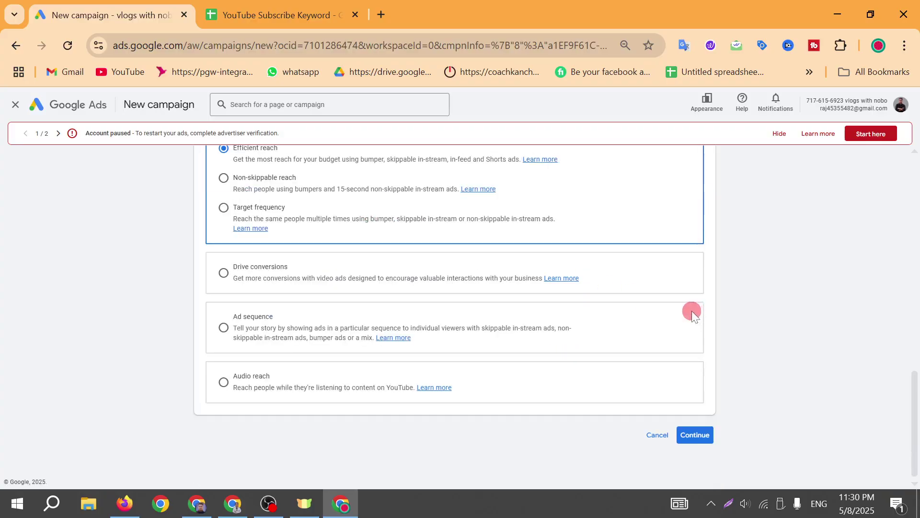
left_click(699, 436)
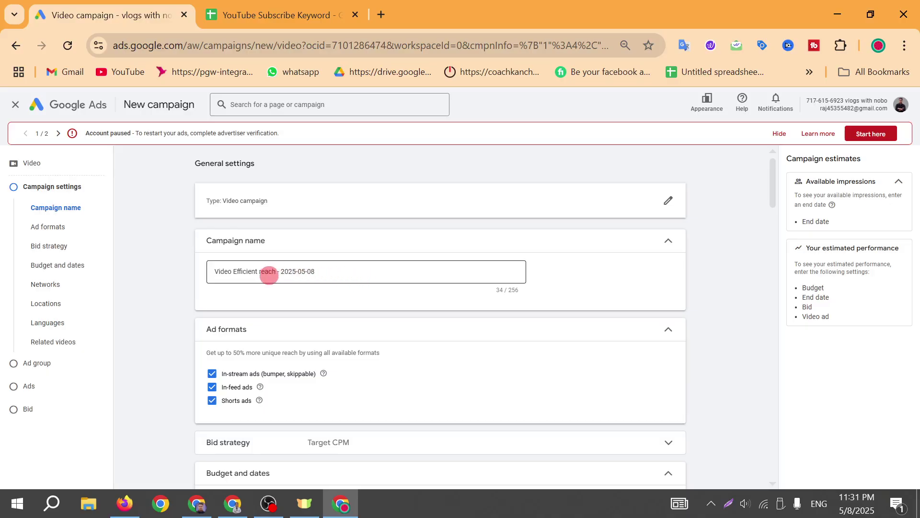
- Name the campaign "Video Efficient reach - 2025-05-08 dubai" and expand the bid strategy settings
left_click(344, 271)
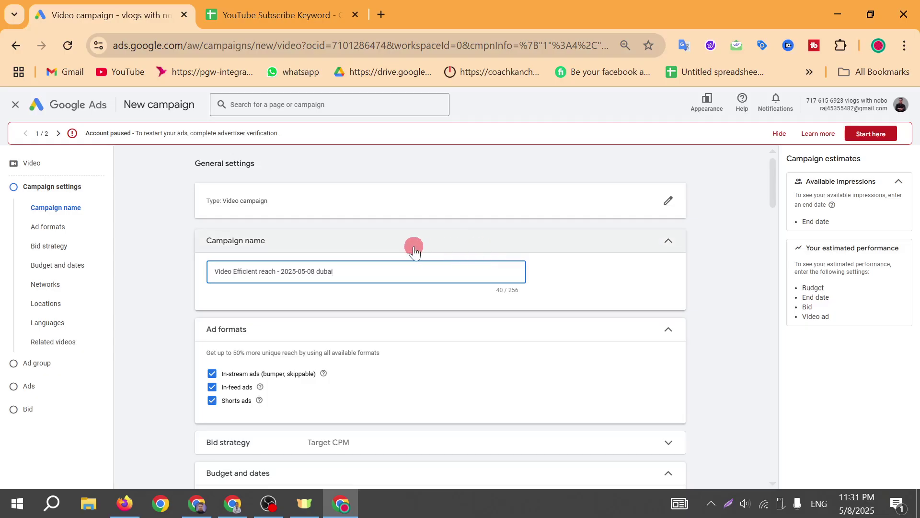
scroll(177, 304, "down", 3)
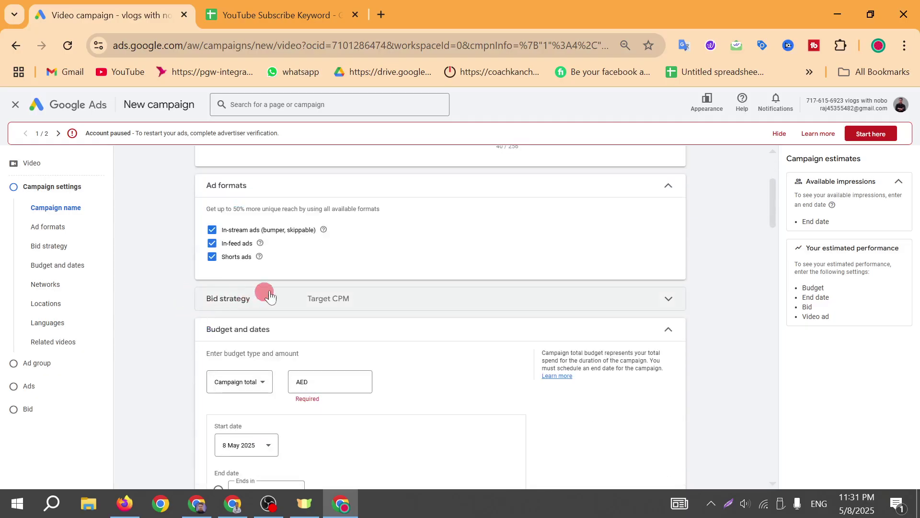
left_click(343, 304)
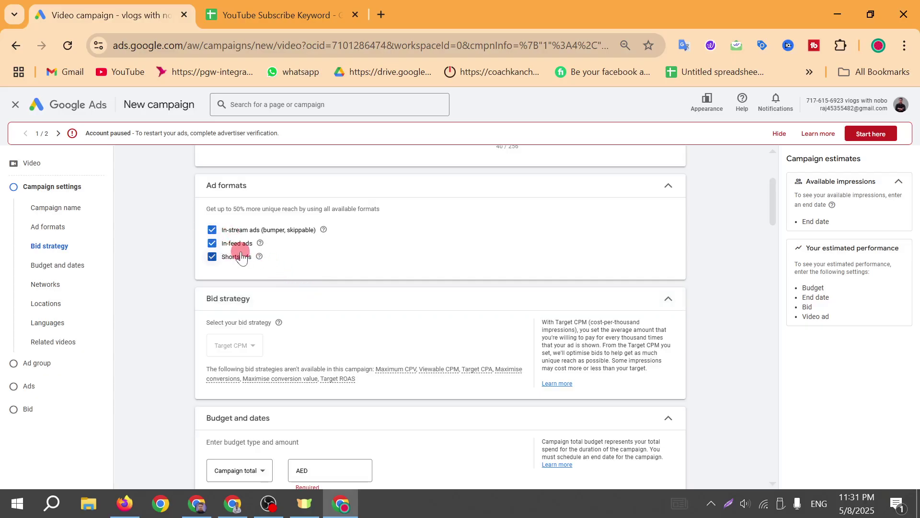
- Exclude Shorts ads from the campaign's ad formats, leaving in-stream and in-feed ads selected
left_click(227, 246)
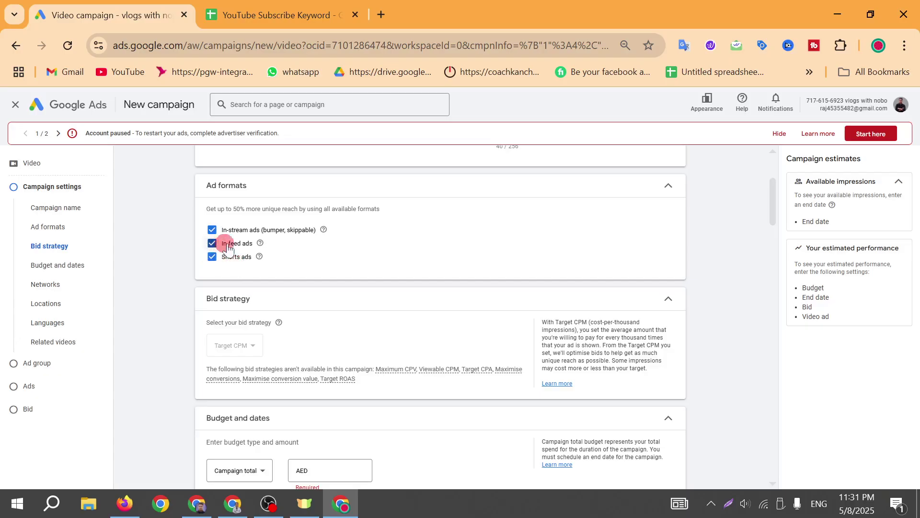
left_click(302, 241)
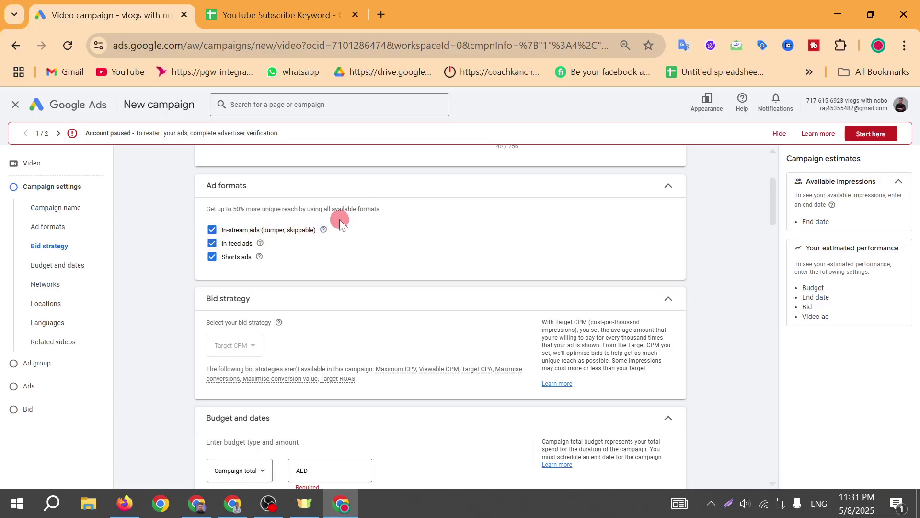
mouse_move(324, 231)
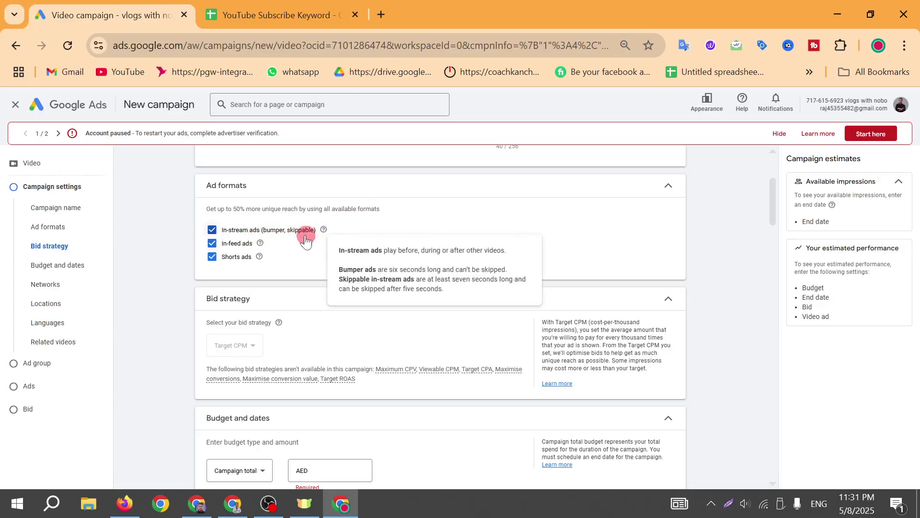
left_click(212, 257)
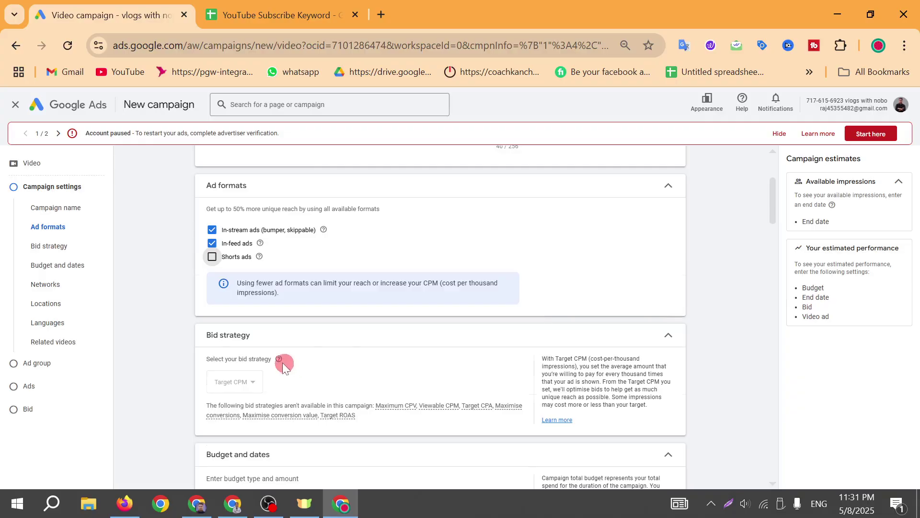
- Change the campaign budget type to Daily and set the amount to AED 10.00
scroll(324, 335, "down", 2)
scroll(314, 318, "down", 4)
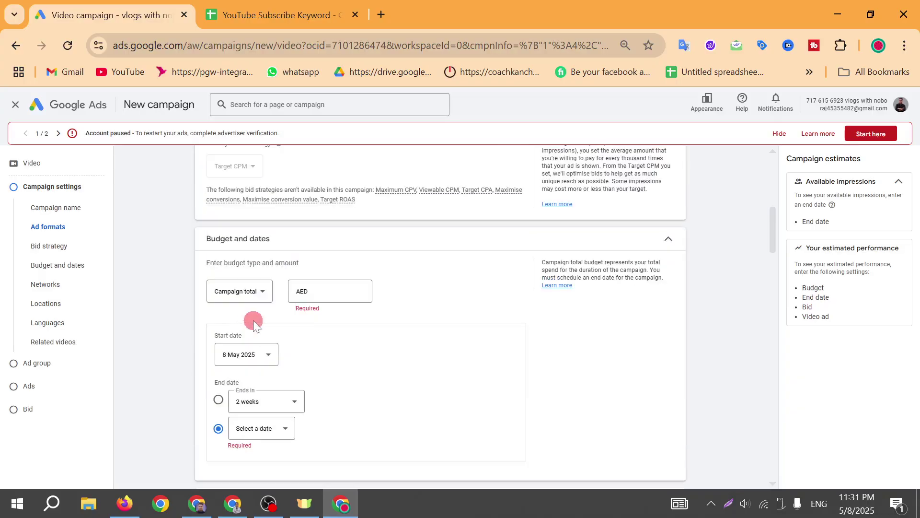
left_click(242, 294)
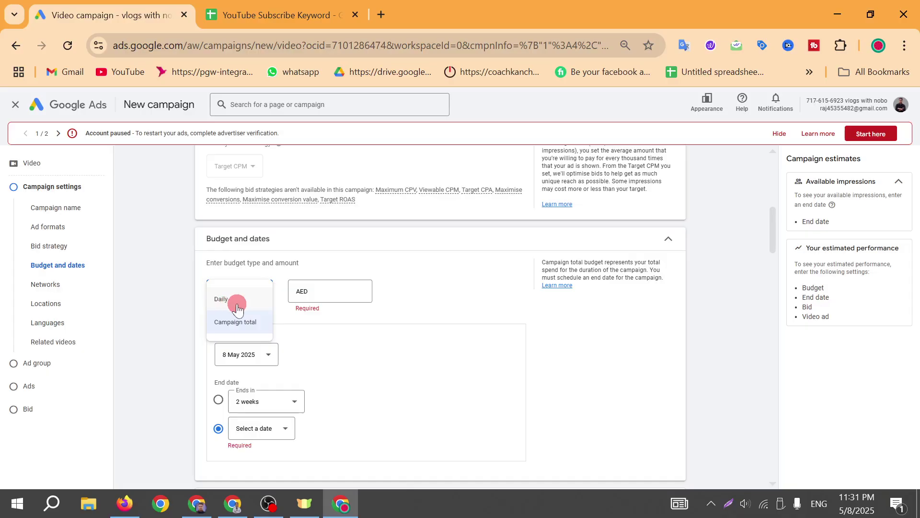
left_click(225, 302)
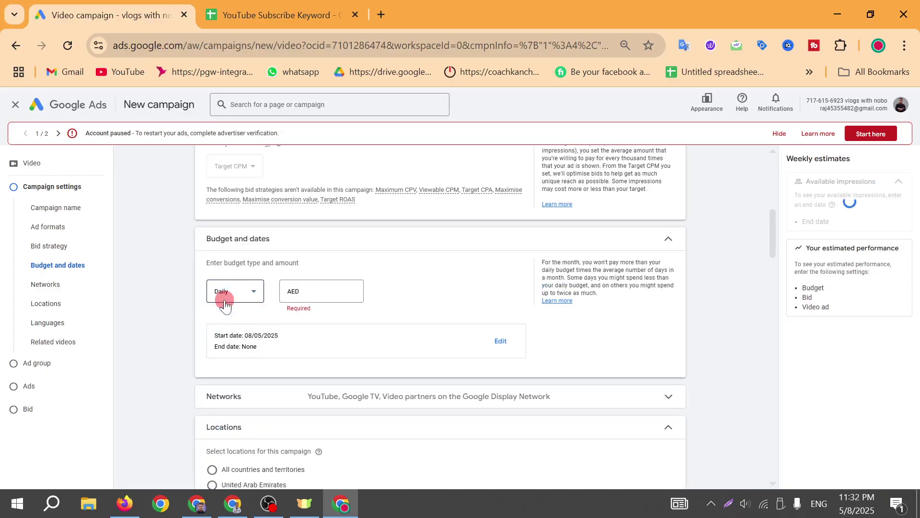
left_click(312, 291)
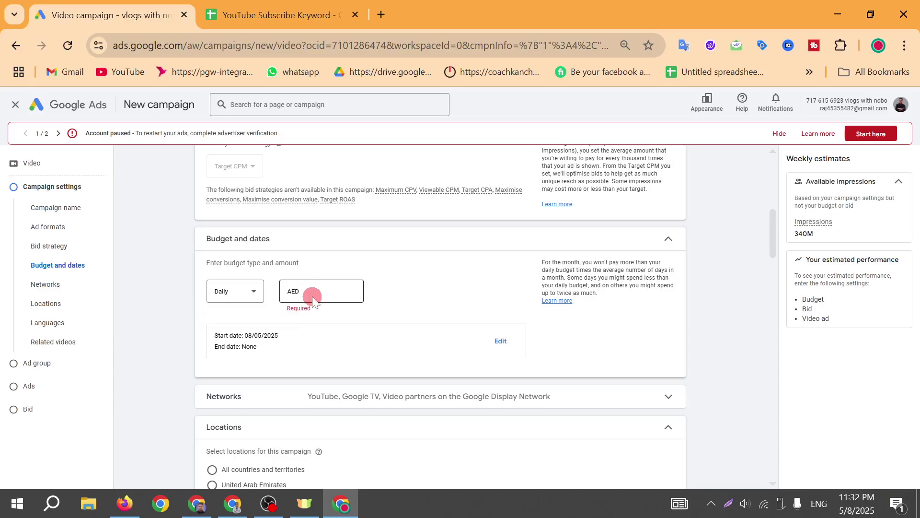
left_click(313, 295)
type("100")
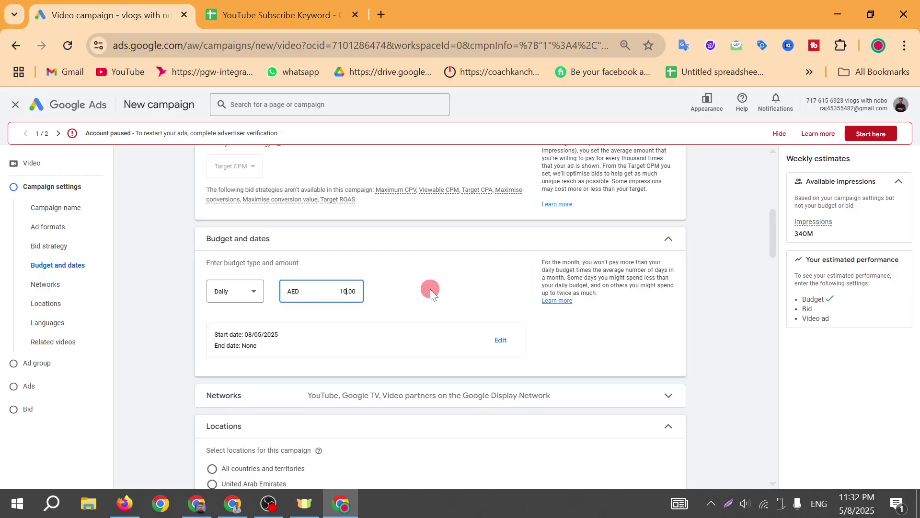
left_click(429, 288)
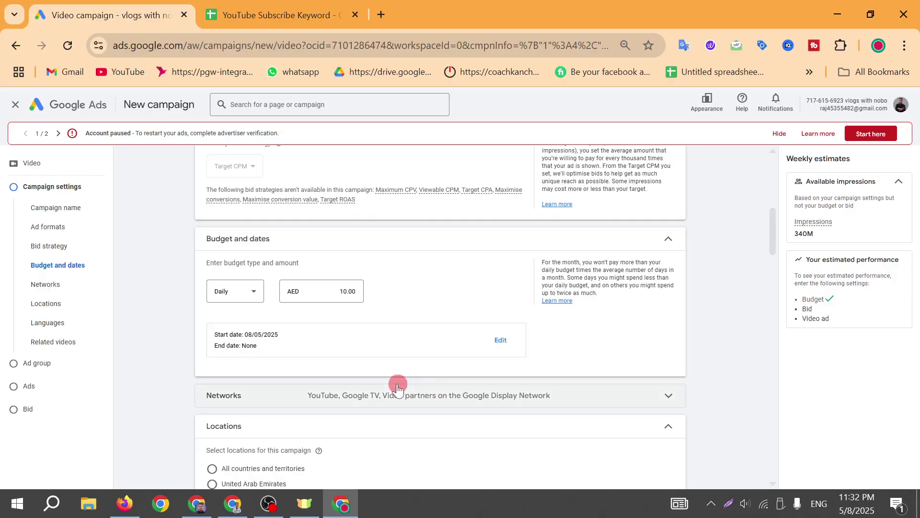
- Expand the campaign's Networks settings and review the YouTube, Google TV and video partner options
scroll(389, 366, "down", 2)
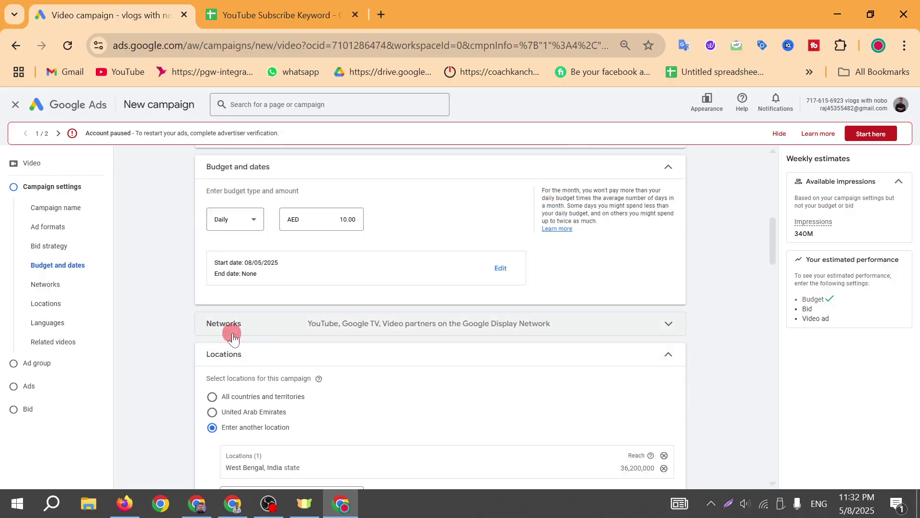
left_click(355, 324)
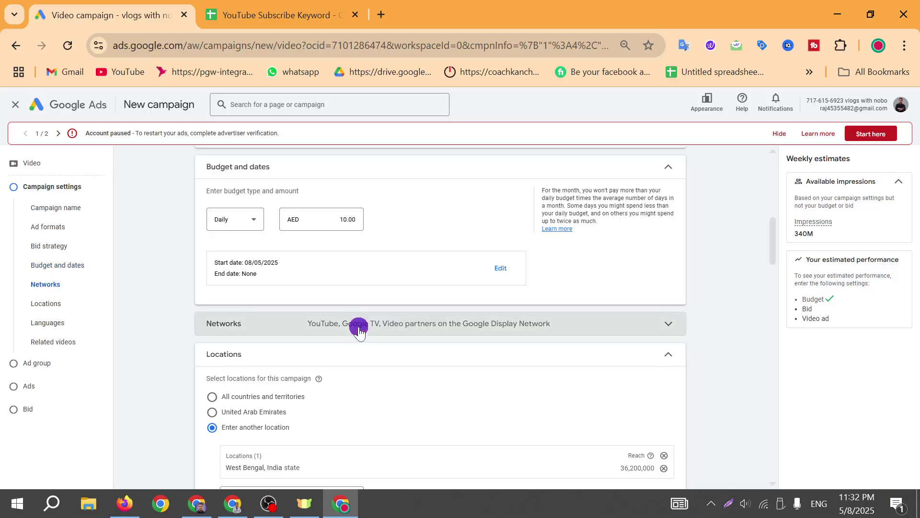
scroll(370, 329, "down", 2)
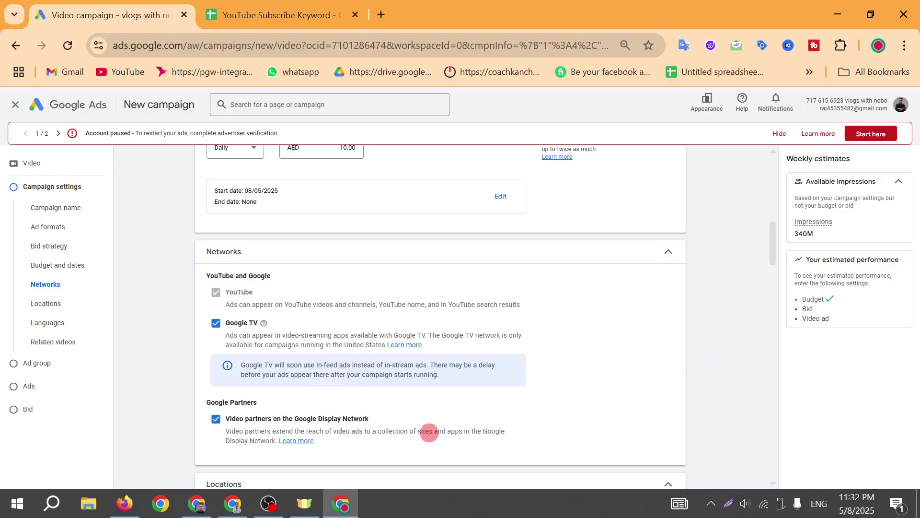
- Open the advanced location search for the campaign and examine the West Bengal target area on the map
scroll(534, 334, "down", 3)
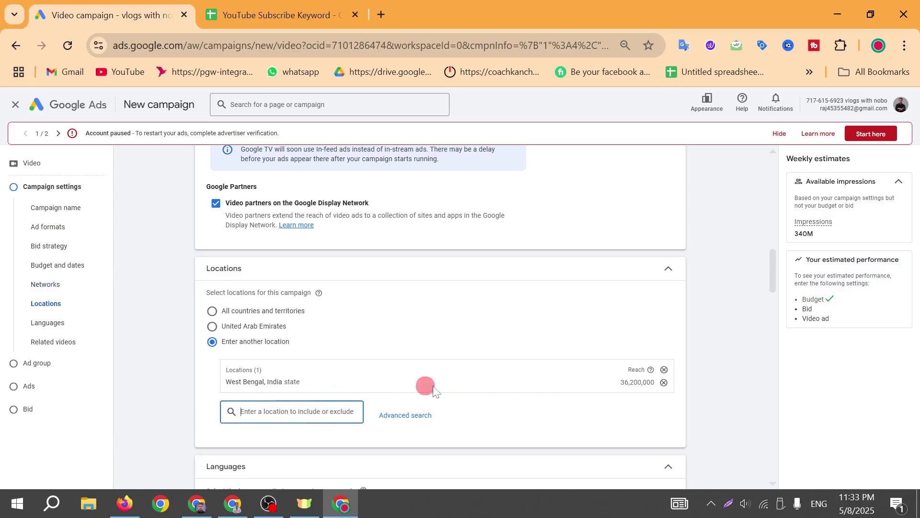
left_click(396, 416)
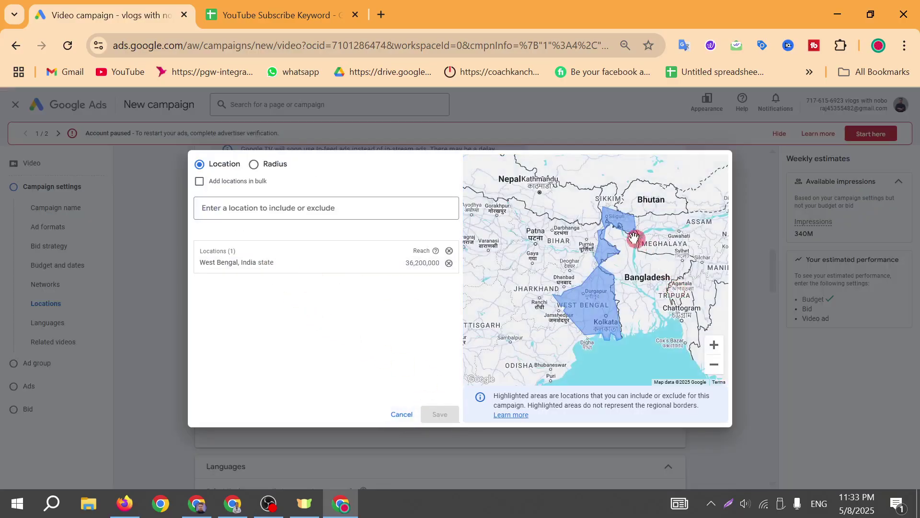
scroll(617, 268, "down", 2)
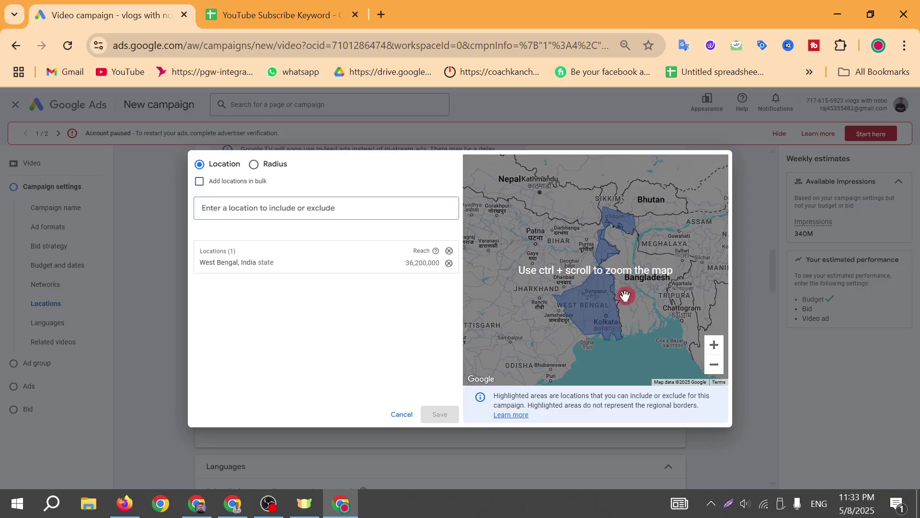
scroll(626, 297, "up", 1)
scroll(628, 283, "up", 1)
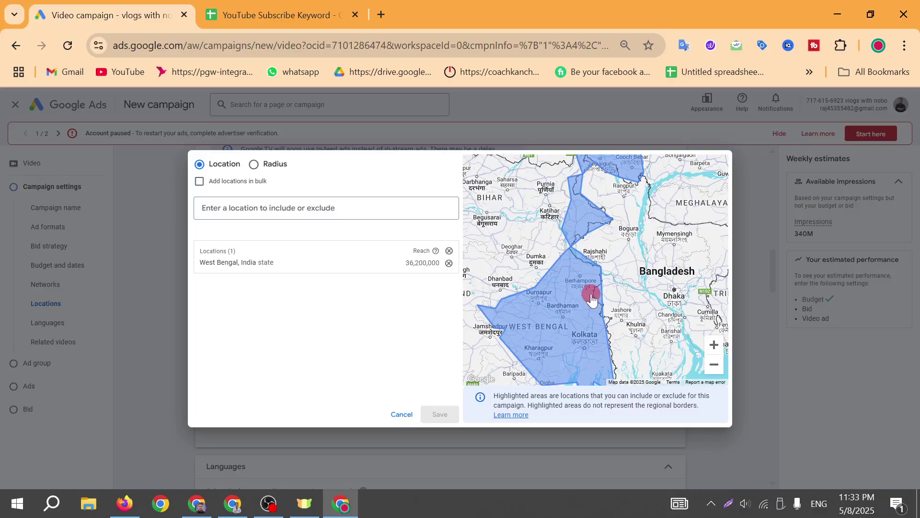
scroll(588, 295, "up", 2)
scroll(591, 294, "down", 2)
scroll(592, 294, "down", 2)
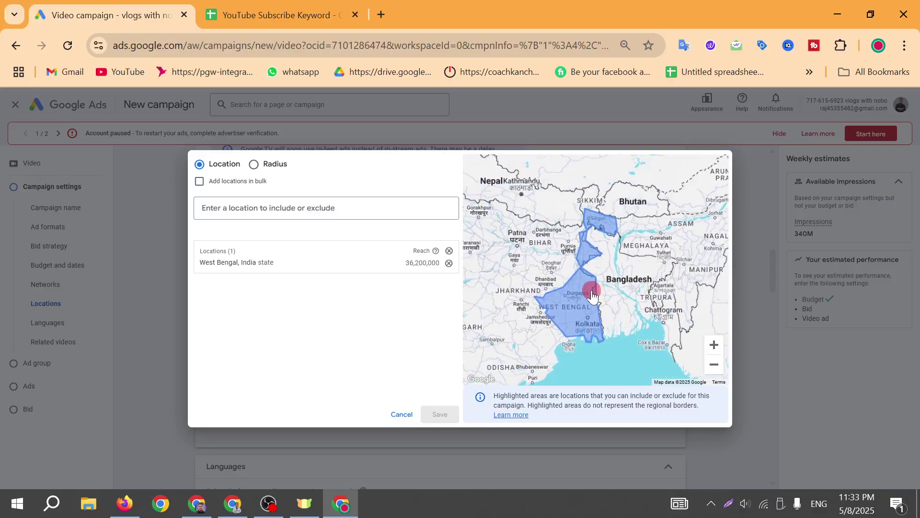
- Remove West Bengal from the targeted locations, include the West Bengal, India state again, and leave the advanced location search
left_click(449, 264)
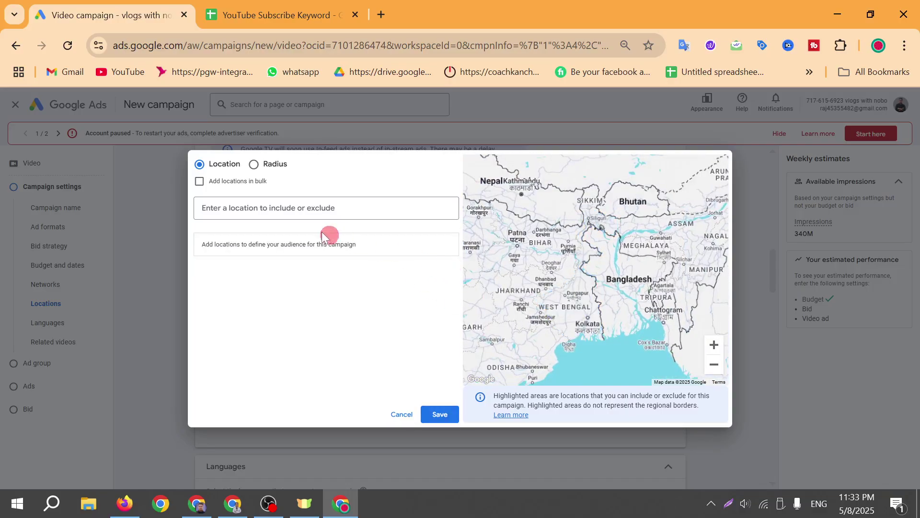
left_click(251, 210)
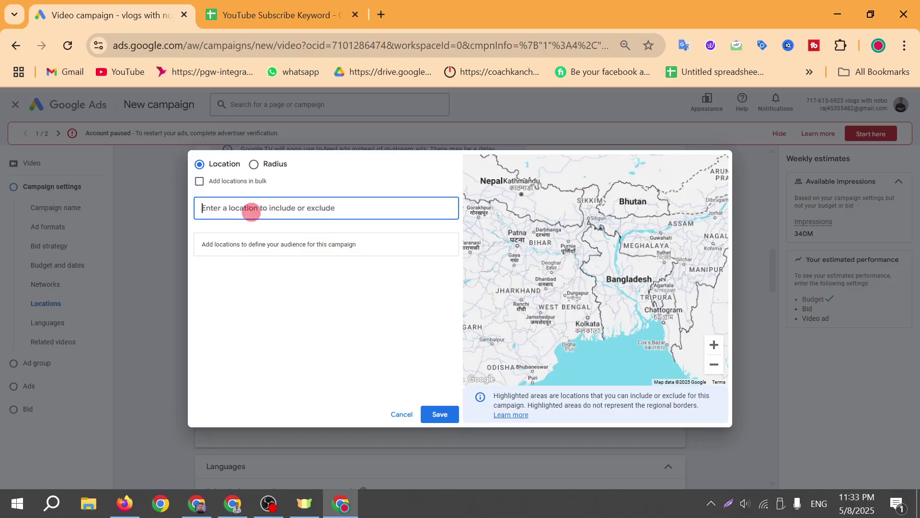
type("we")
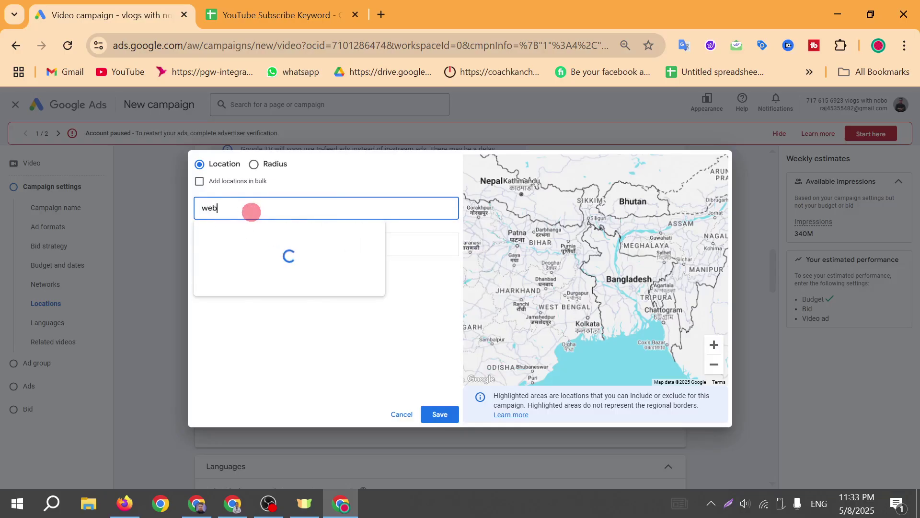
type("st")
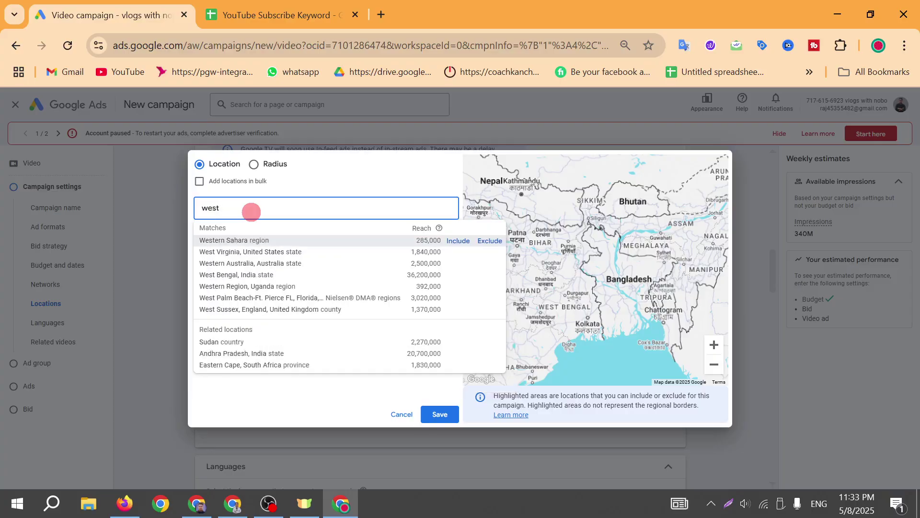
type(" be")
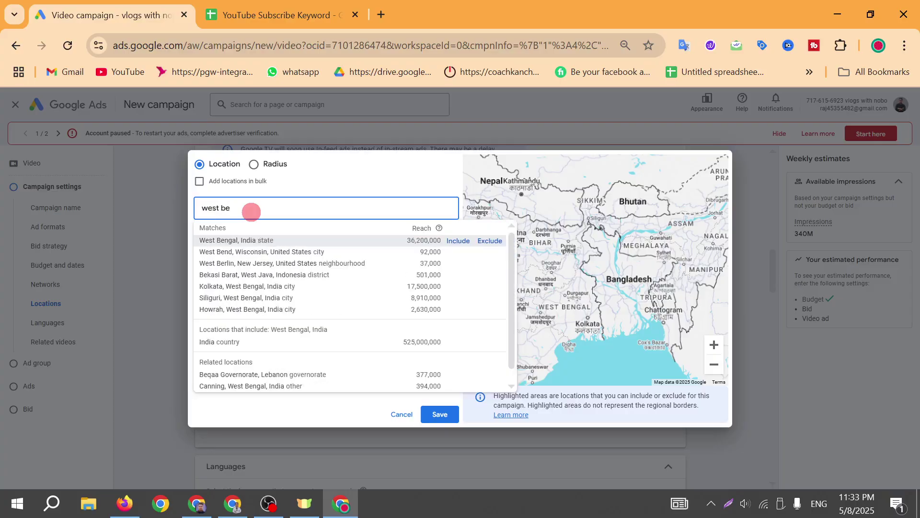
left_click(454, 243)
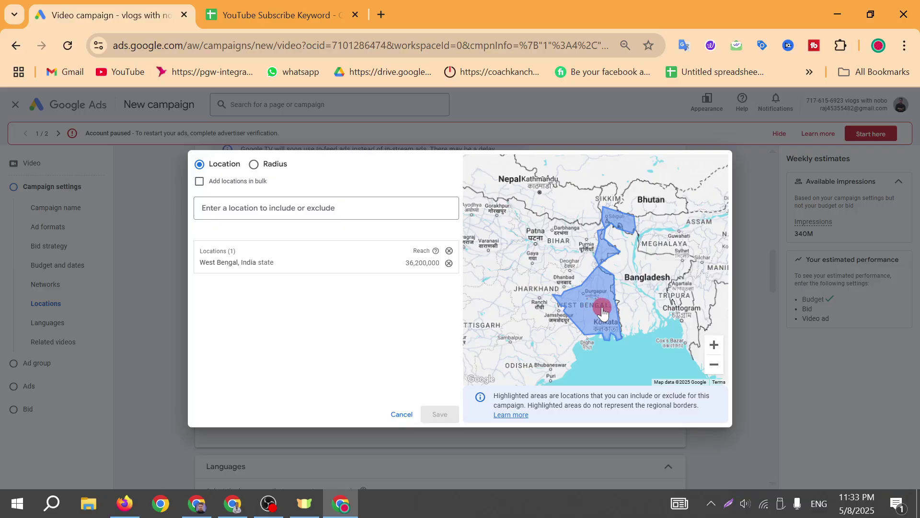
left_click(405, 415)
- Add English to the campaign's customer languages
scroll(487, 331, "down", 5)
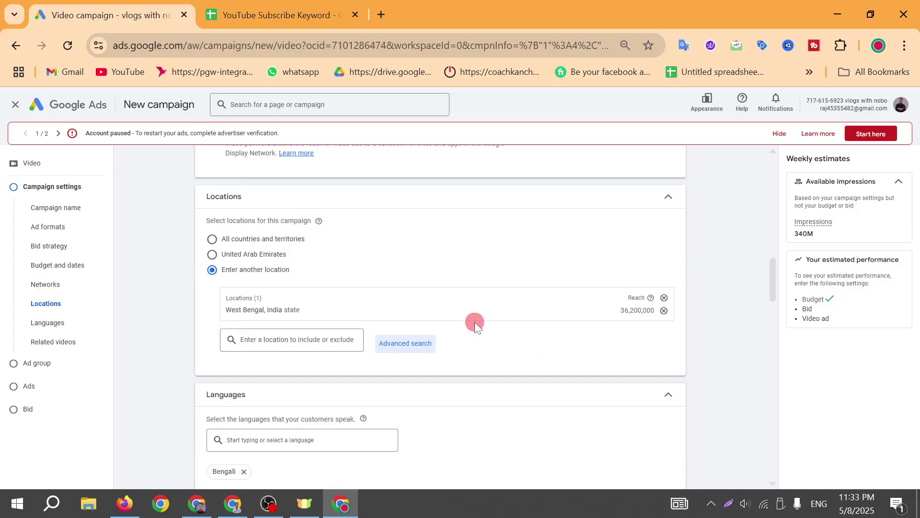
left_click(280, 295)
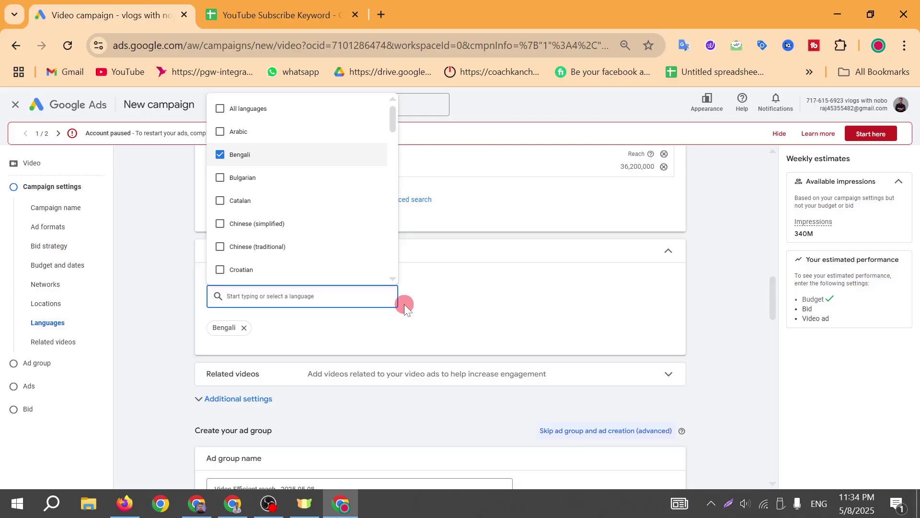
type("e")
left_click(221, 325)
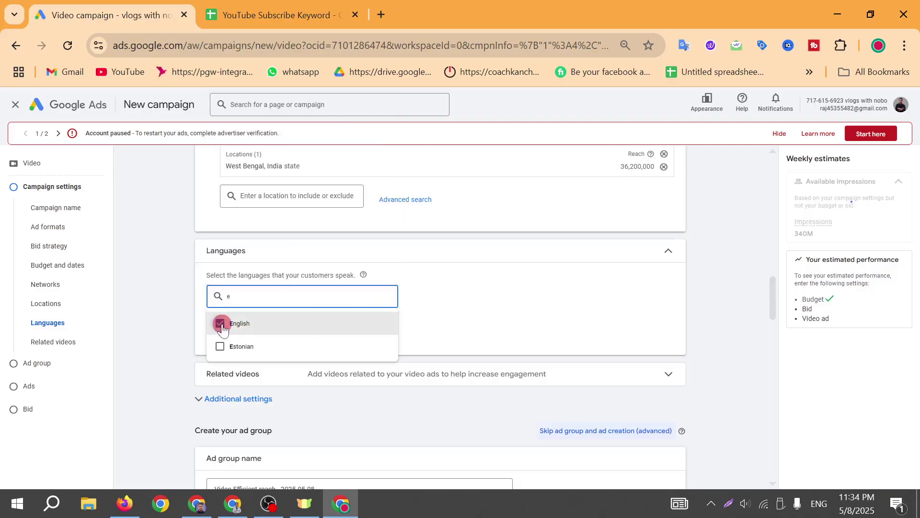
left_click(503, 288)
left_click(360, 304)
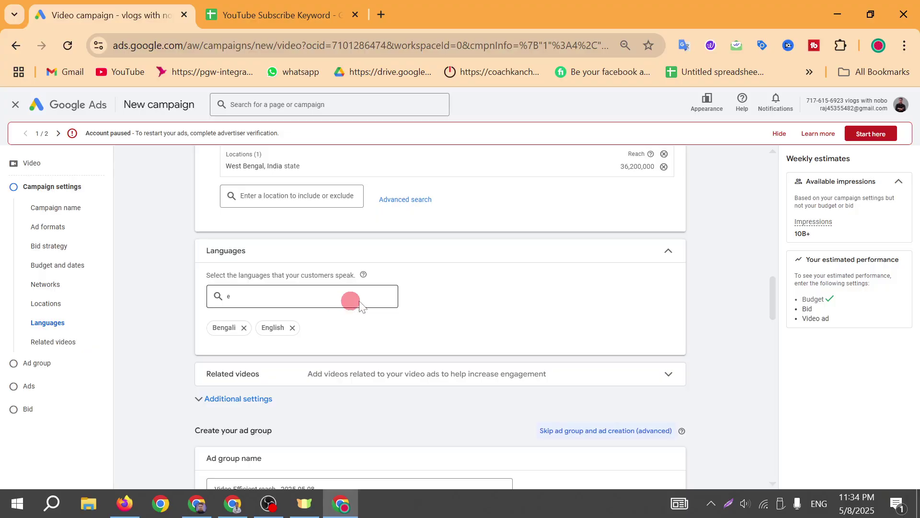
- Expand the related videos settings and review the keywords, ad texts and links in the YouTube Subscribe Keyword spreadsheet
scroll(472, 273, "down", 1)
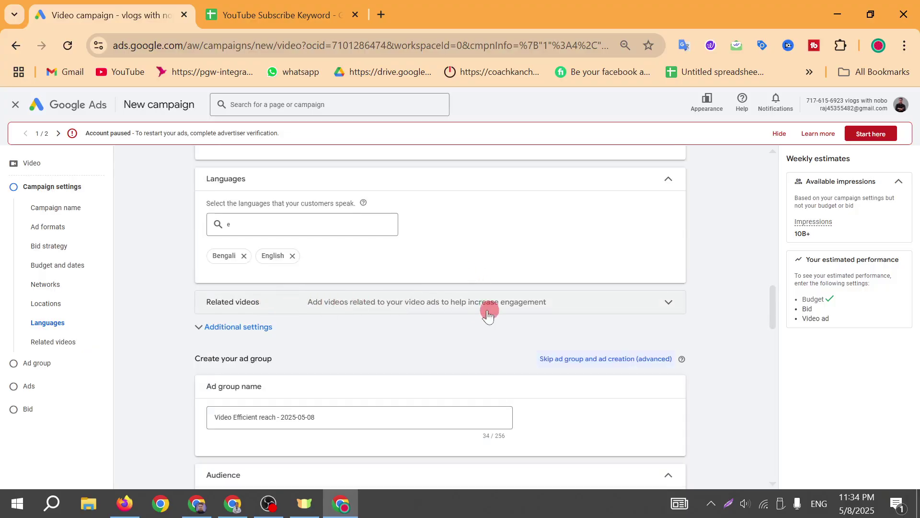
left_click(458, 309)
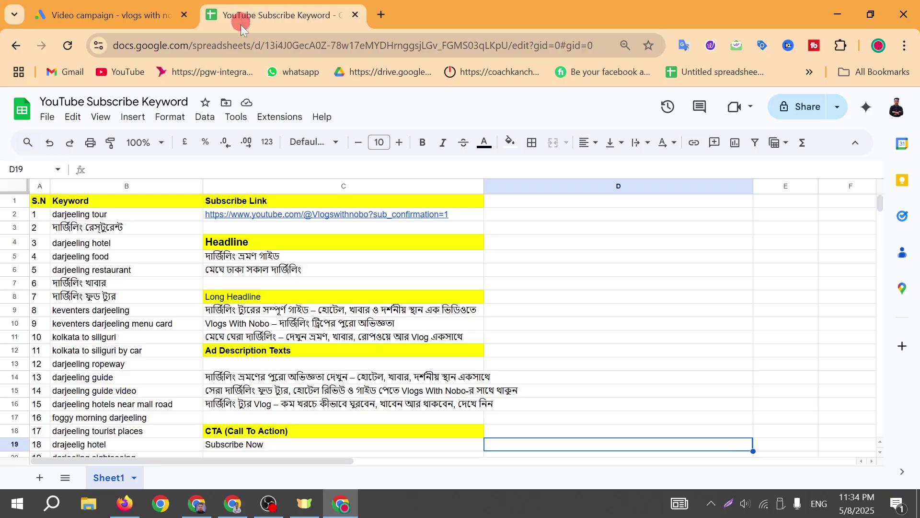
left_click(240, 16)
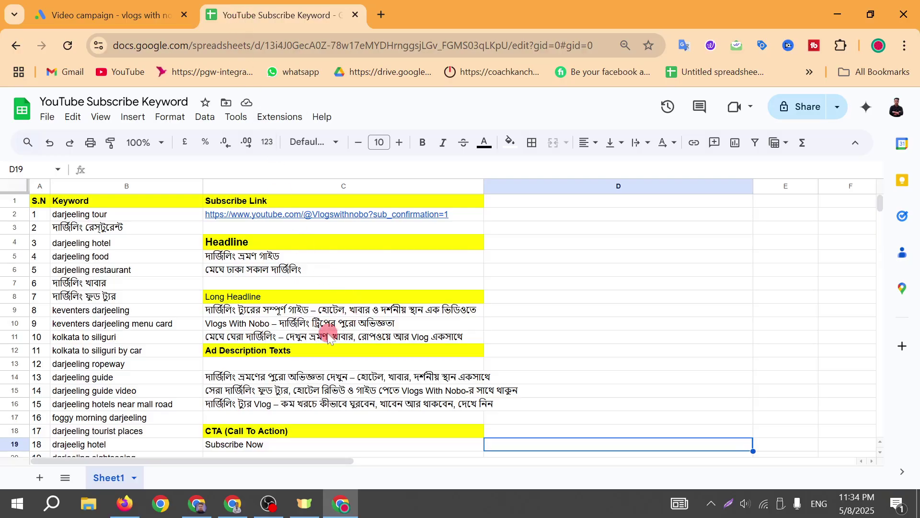
scroll(328, 337, "down", 4)
scroll(216, 337, "up", 4)
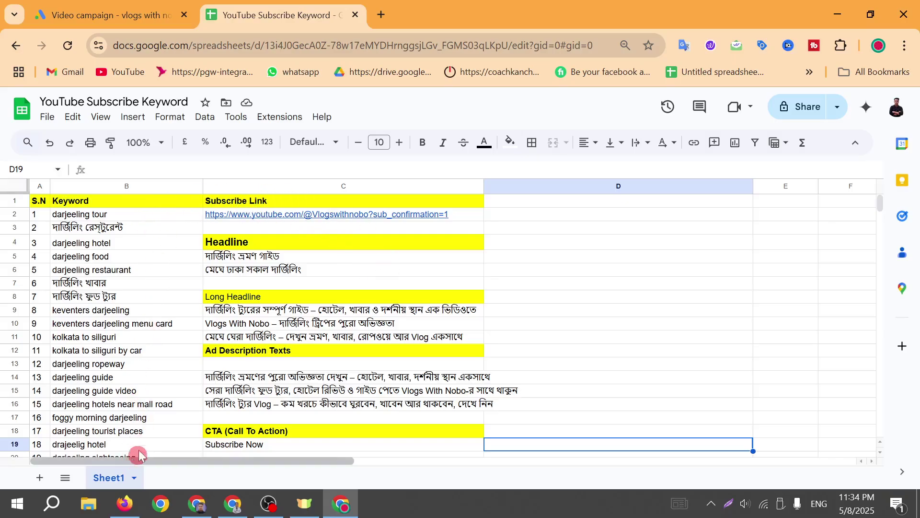
scroll(144, 354, "down", 3)
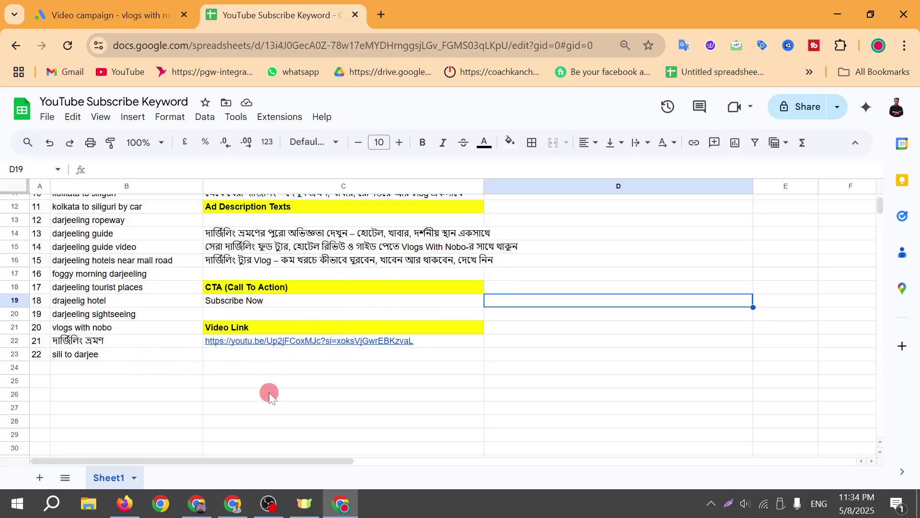
scroll(326, 380, "up", 5)
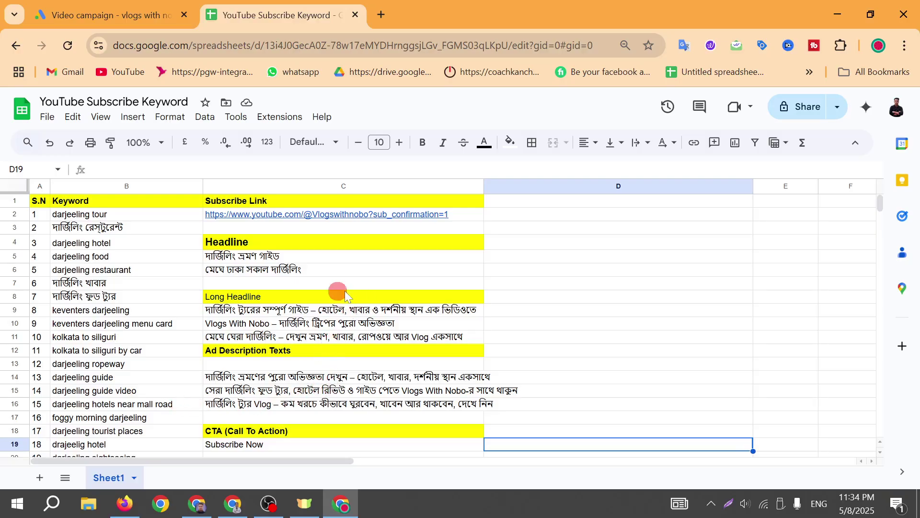
scroll(346, 298, "down", 2)
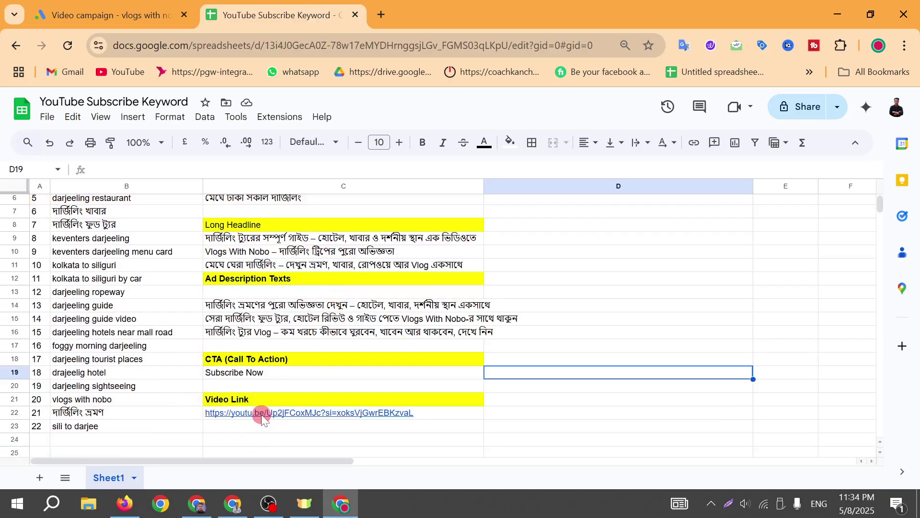
- Copy the video link from cell C22 and add that Darjeeling Tour 2025 video to the campaign's related videos
left_click(263, 417)
right_click(263, 418)
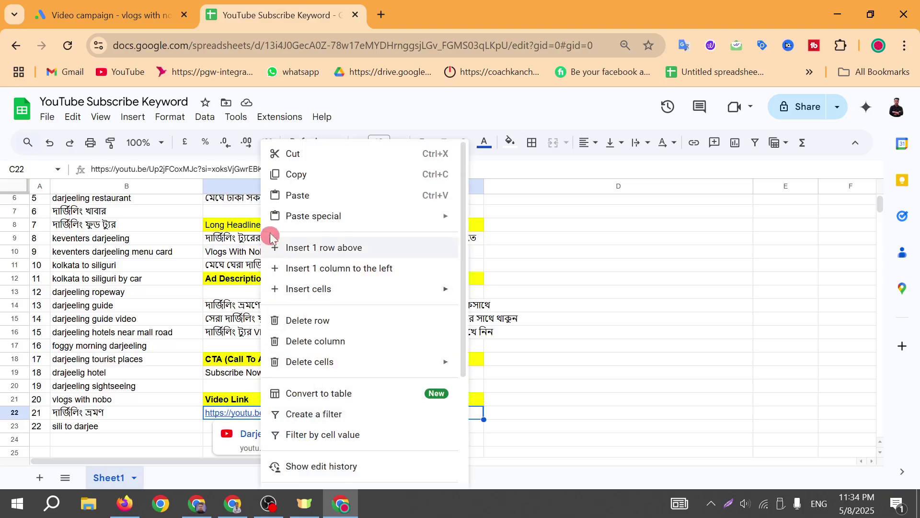
left_click(297, 174)
left_click(116, 5)
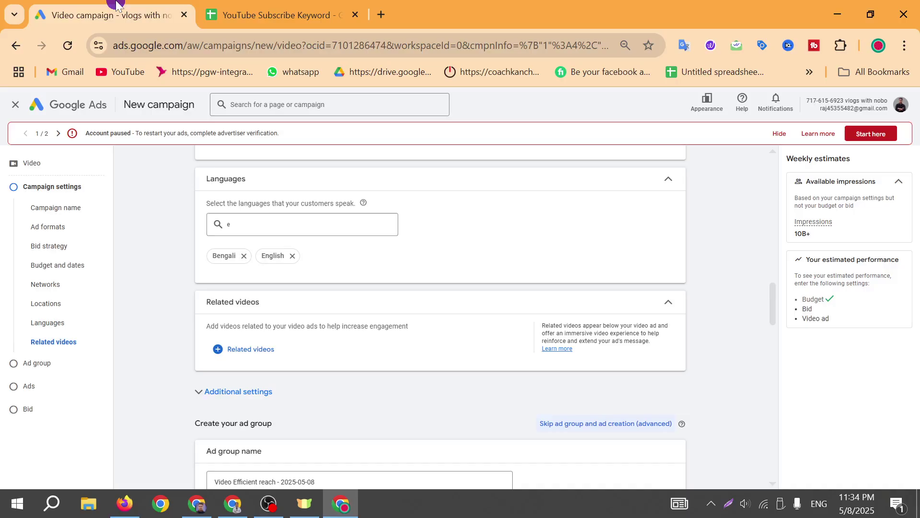
left_click(254, 362)
left_click(251, 185)
key("ctrl+v")
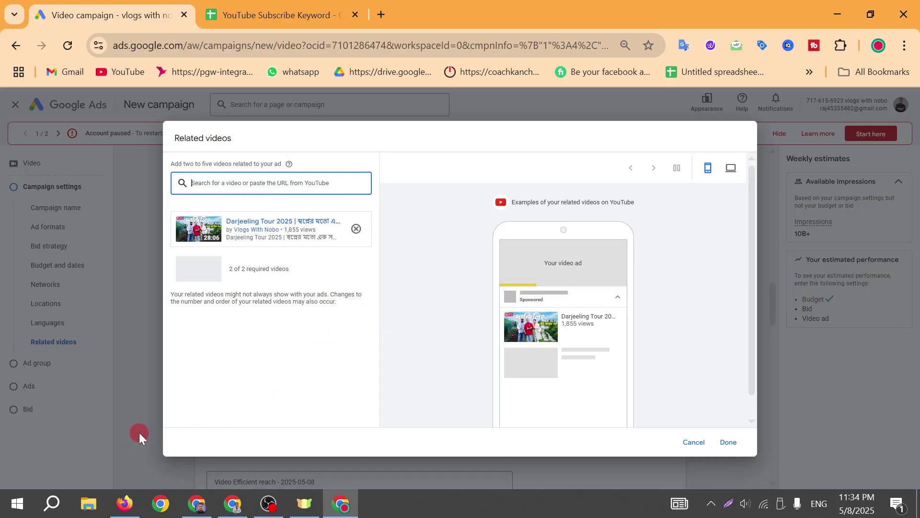
- Open the copied video link in a new browser tab, mute and pause the video, and go to its Vlogs With Nobo channel
left_click(378, 14)
key("ctrl+v")
left_click(390, 82)
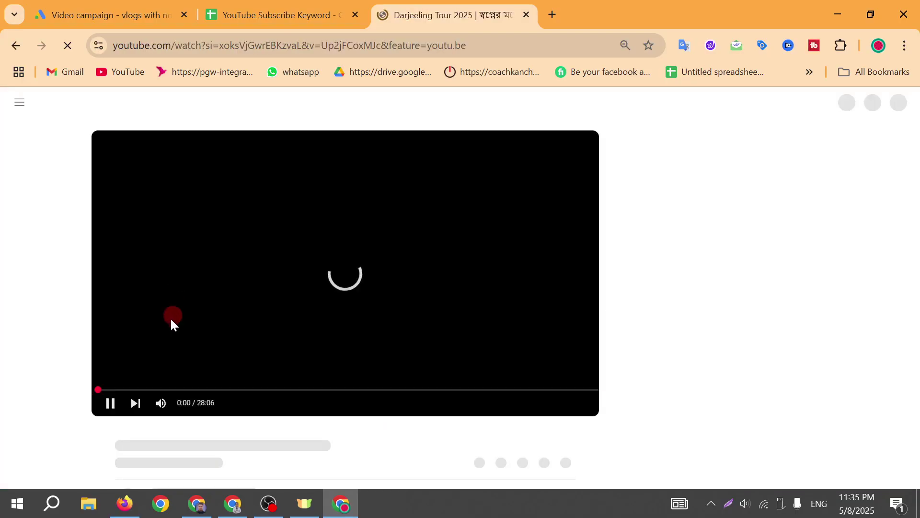
left_click(160, 402)
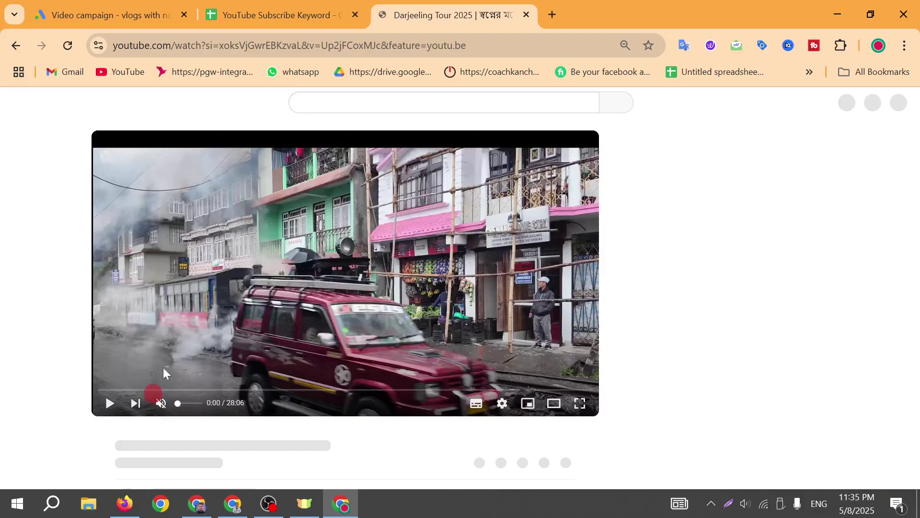
left_click(209, 352)
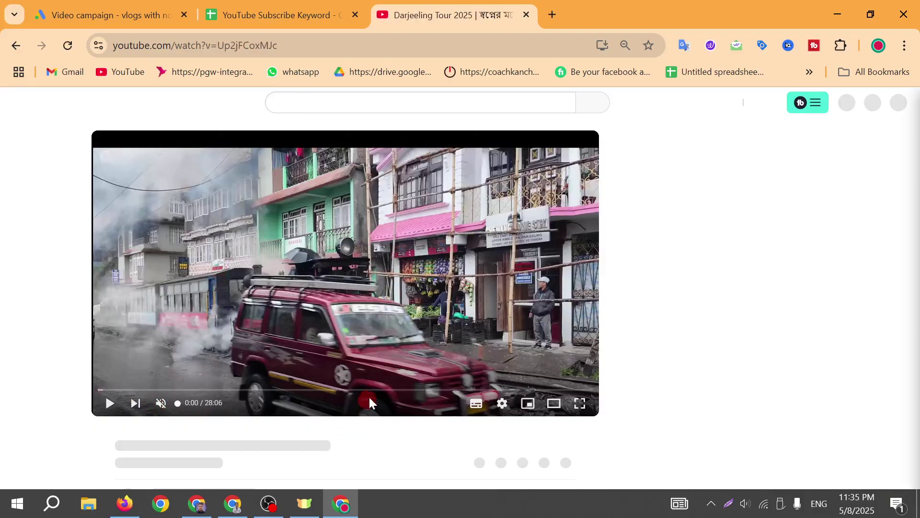
scroll(562, 283, "down", 1)
left_click(562, 283)
left_click(105, 404)
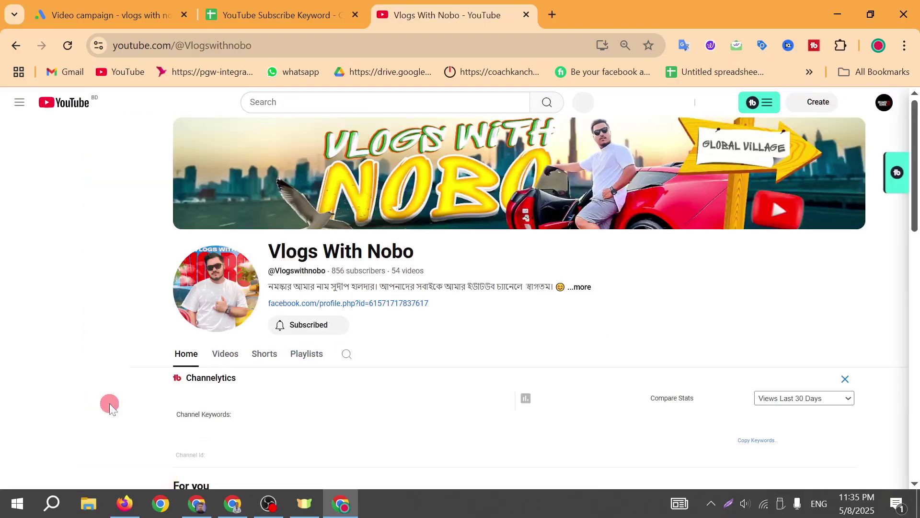
- Browse the channel's video list and open the South City Mall Kolkata video
scroll(417, 286, "down", 5)
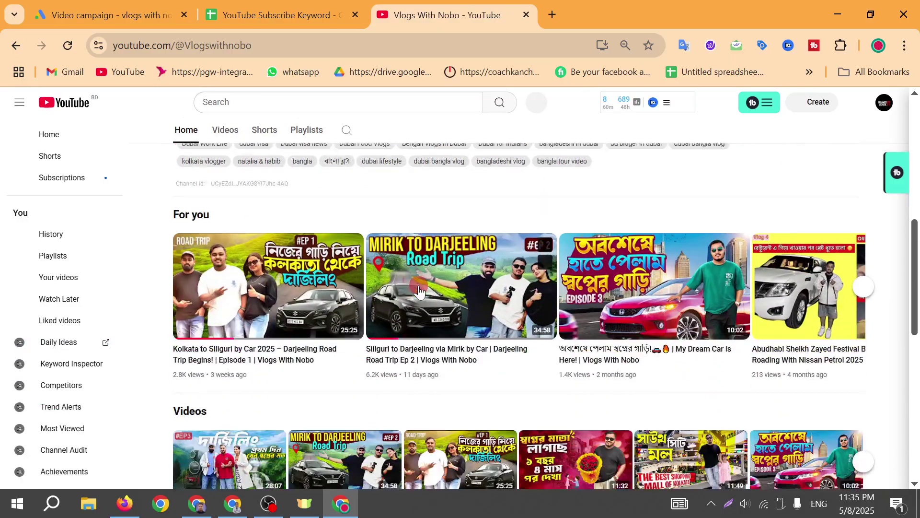
scroll(262, 242, "up", 4)
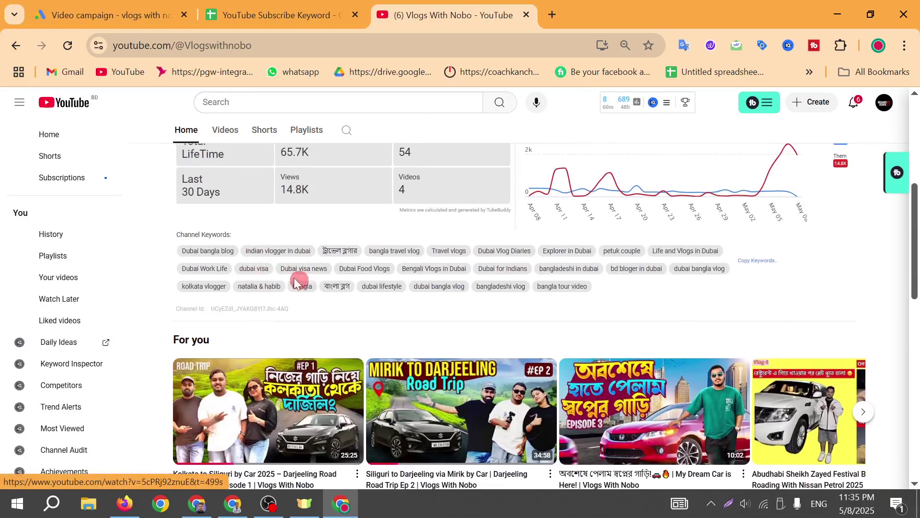
scroll(284, 273, "up", 3)
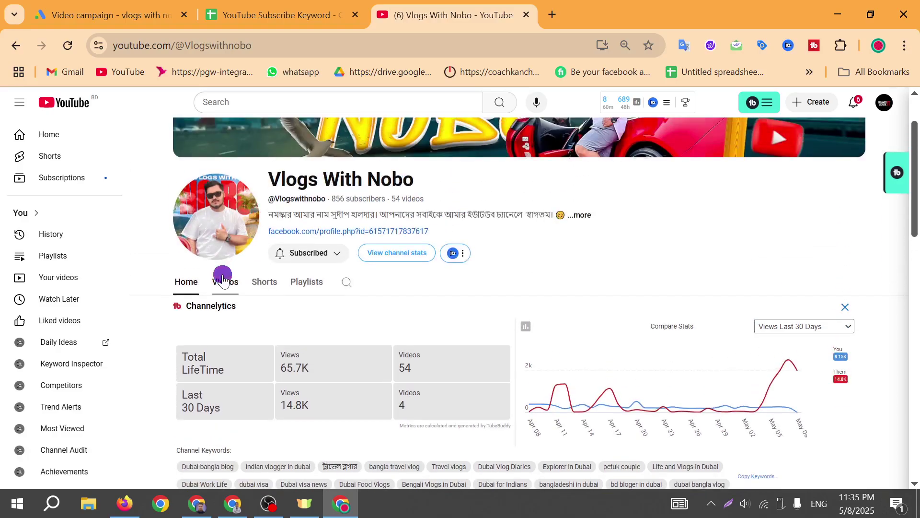
left_click(223, 279)
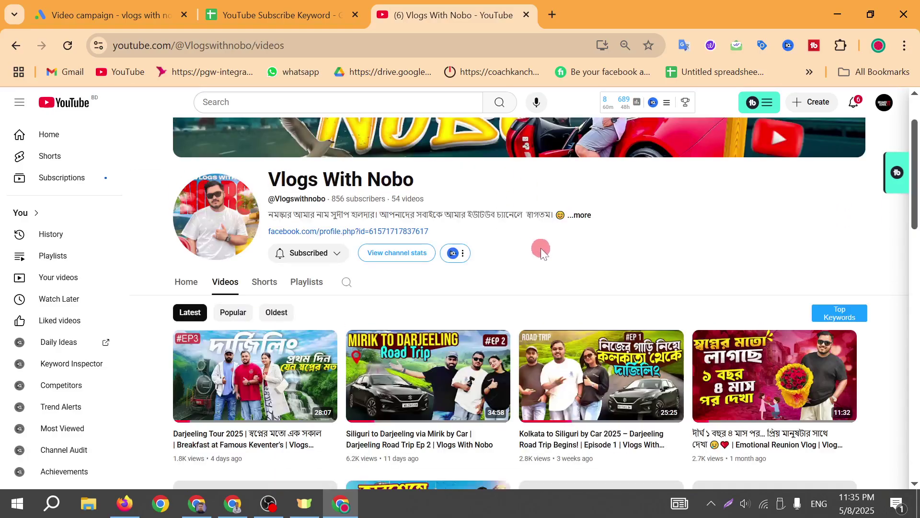
scroll(544, 254, "down", 1)
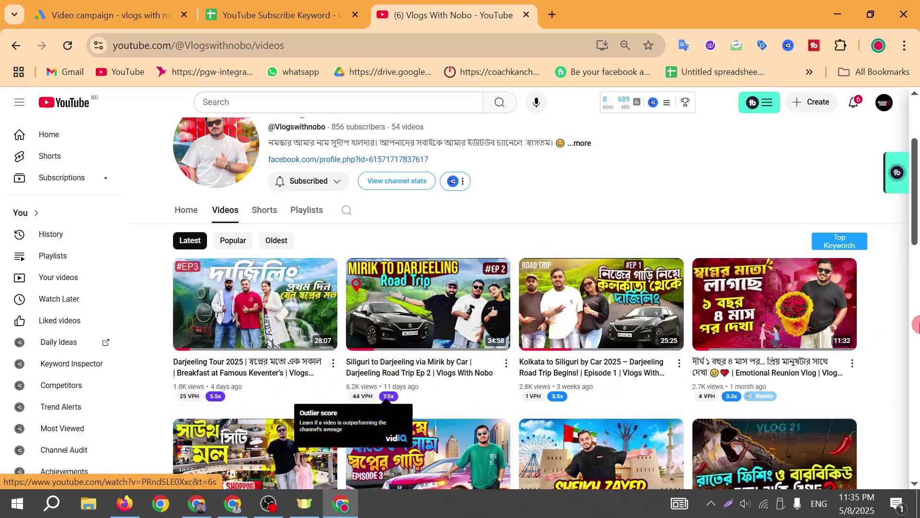
scroll(913, 323, "down", 3)
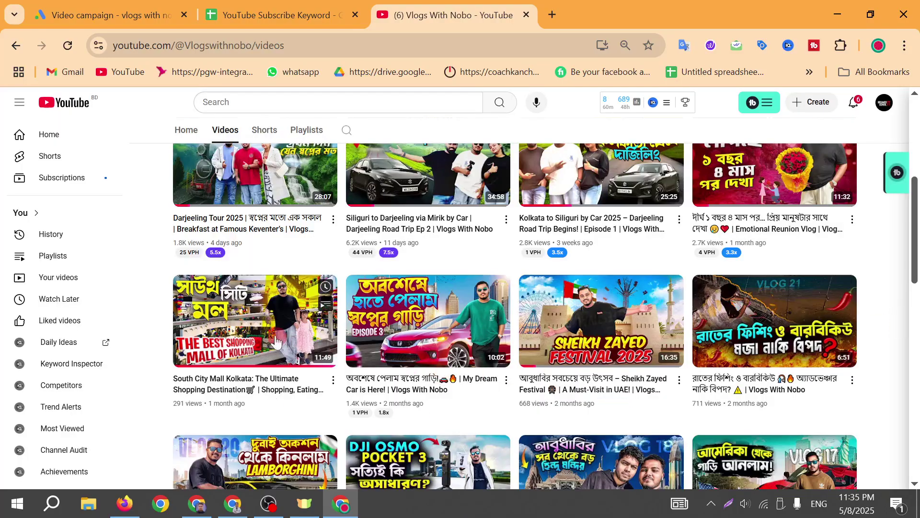
left_click(261, 329)
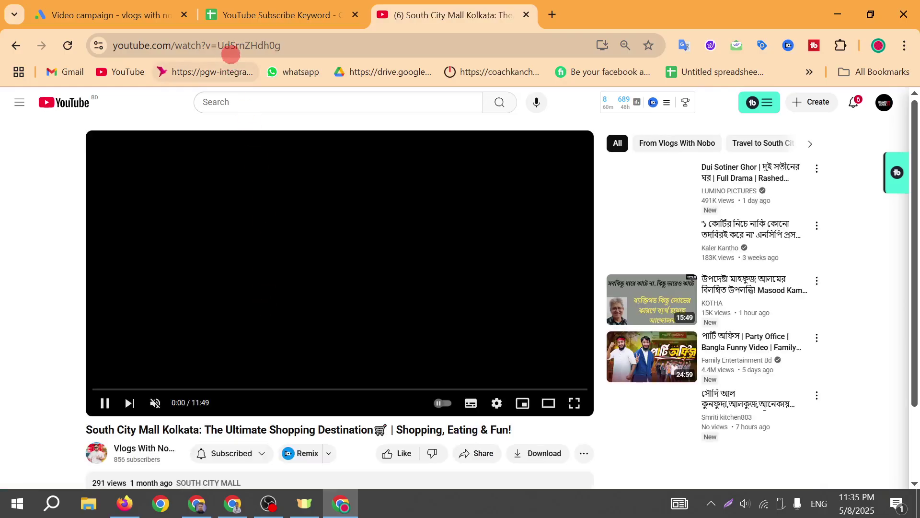
- Copy the South City Mall Kolkata video's link and add it as the second related video in the Google Ads campaign, saving the selection
left_click(230, 45)
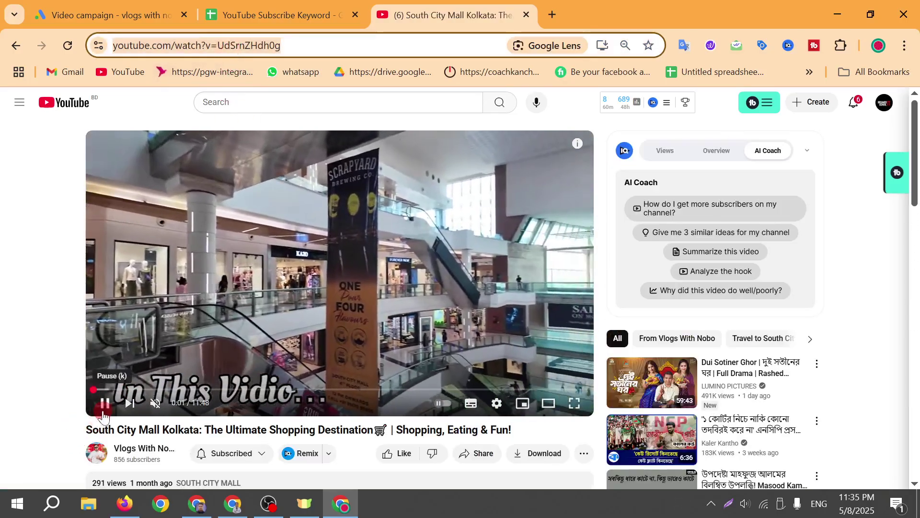
left_click(185, 215)
left_click(126, 15)
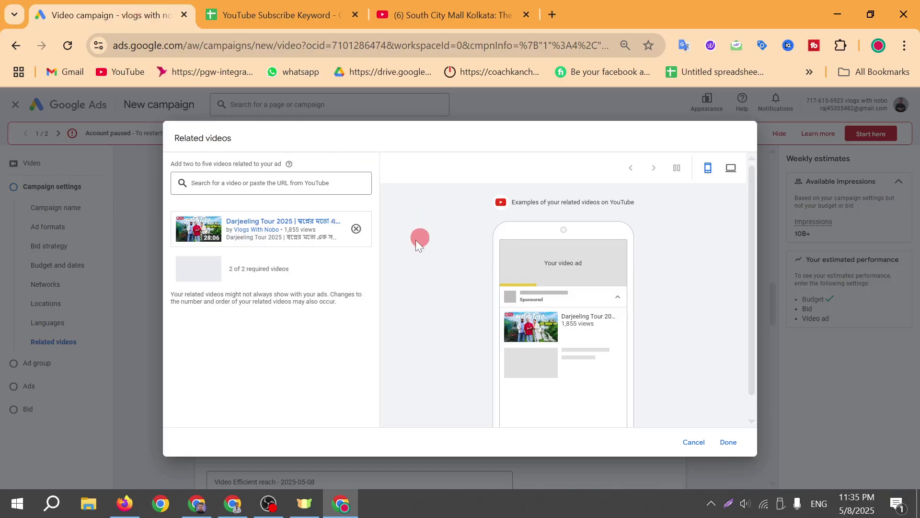
left_click(254, 183)
key("ctrl+v")
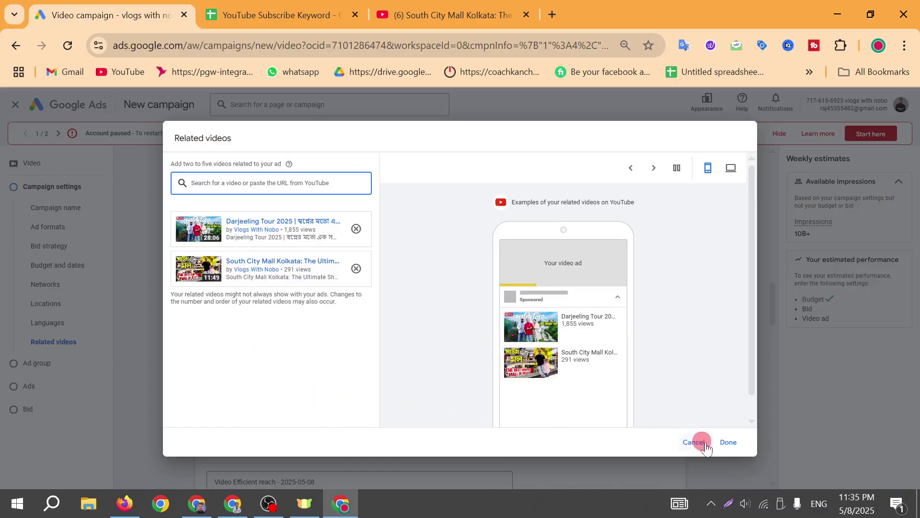
left_click(727, 443)
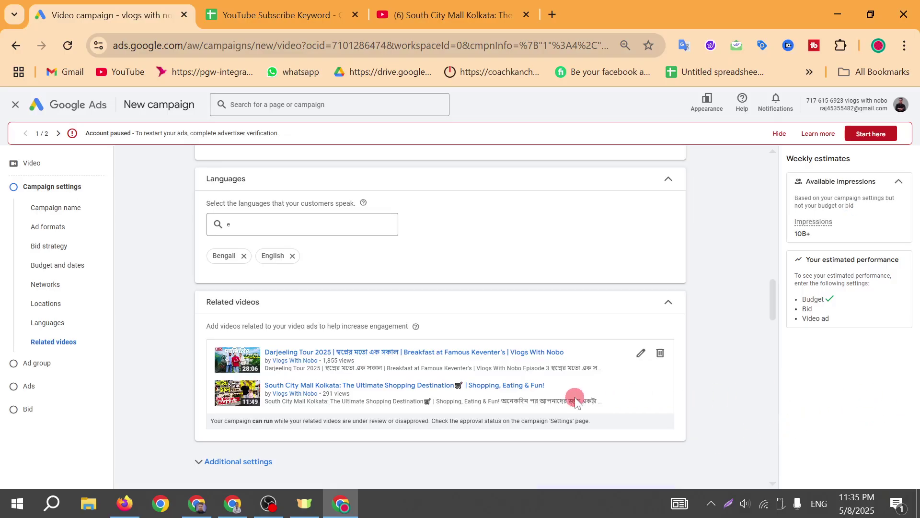
- In the campaign's additional settings, set specific device targeting to mobile phones only, excluding computers, tablets and TV screens
scroll(575, 400, "down", 3)
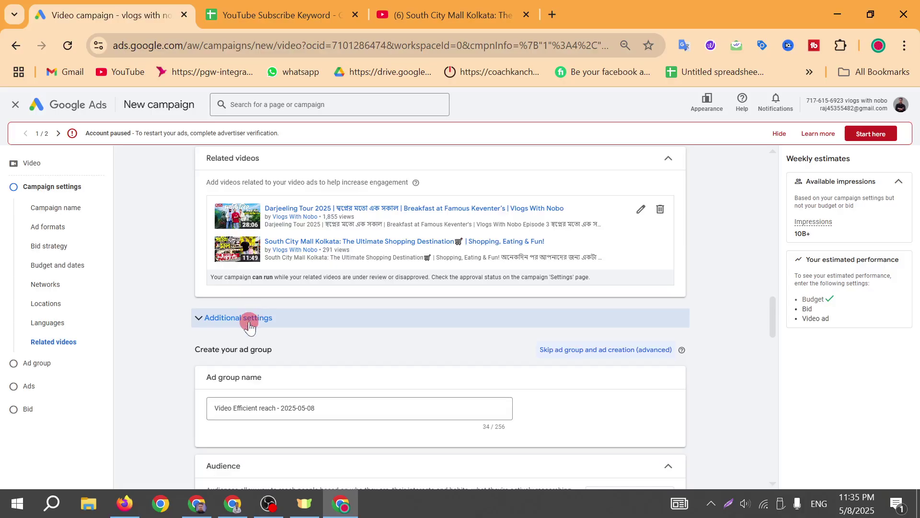
left_click(249, 325)
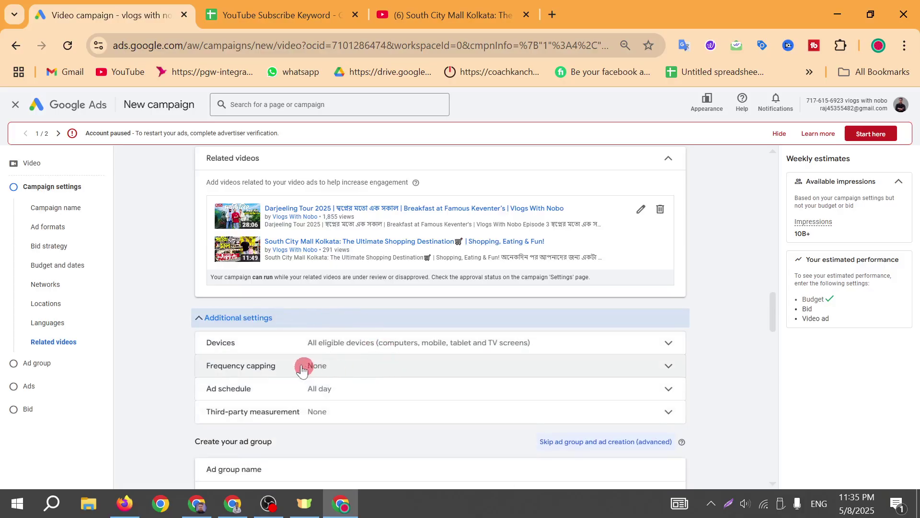
left_click(461, 344)
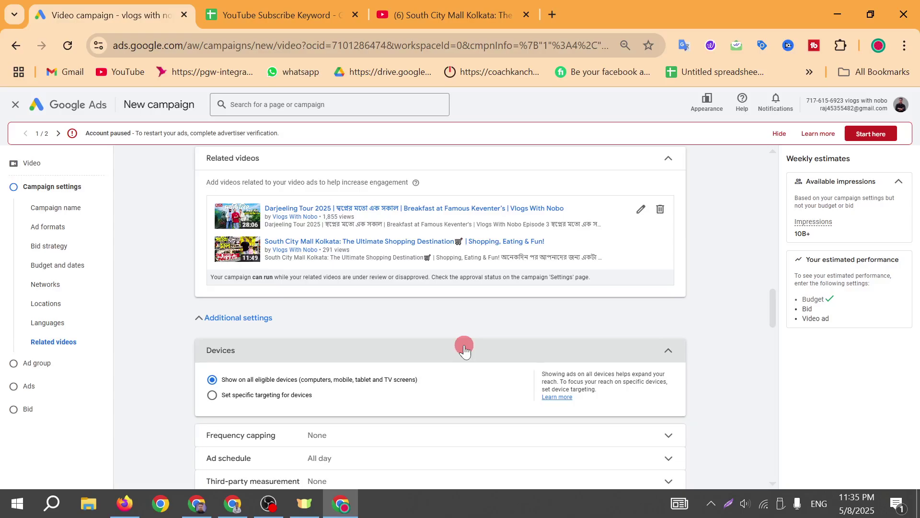
scroll(442, 344, "down", 1)
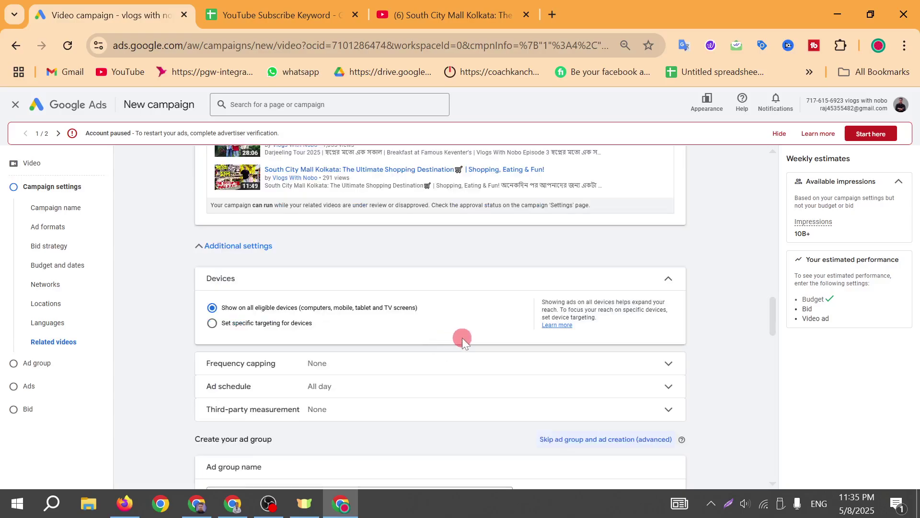
left_click(211, 323)
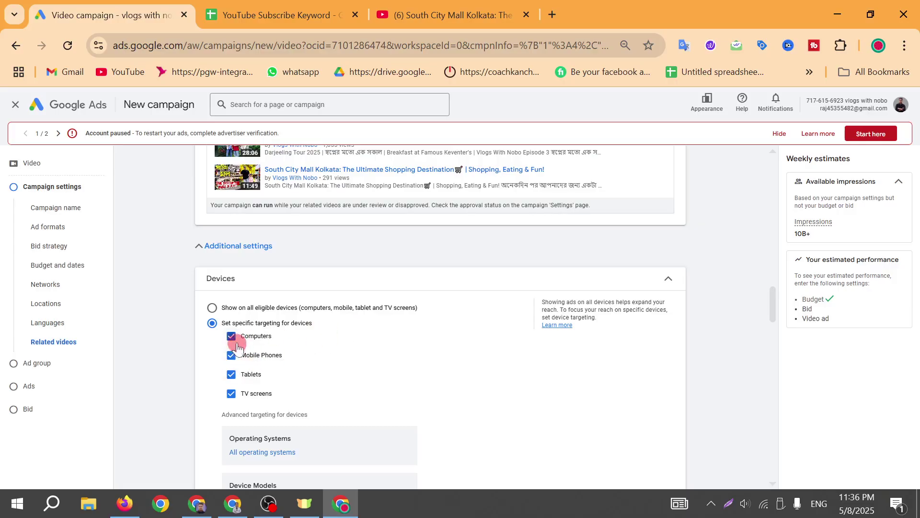
left_click(232, 339)
left_click(231, 374)
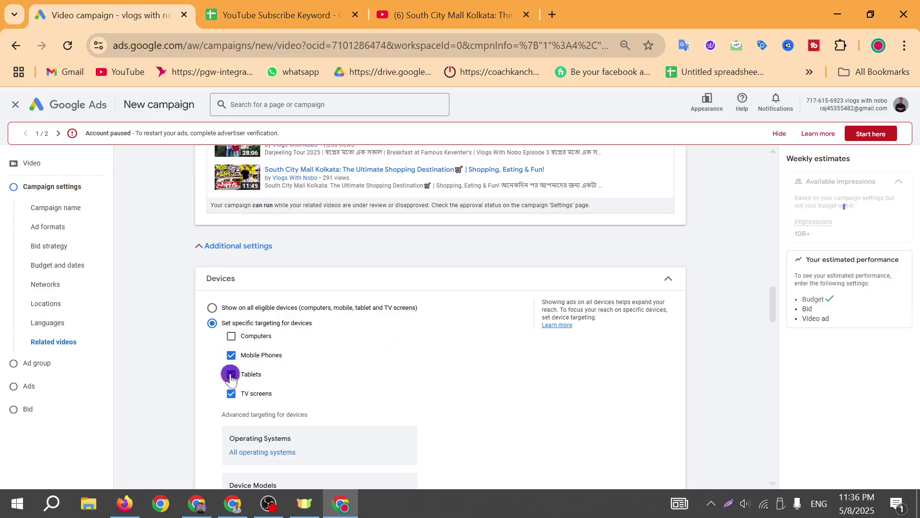
left_click(232, 393)
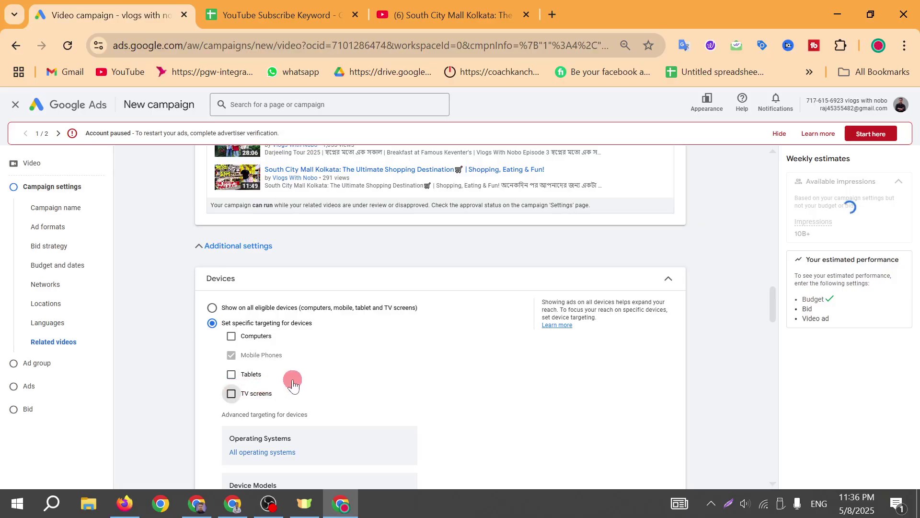
- Review the advanced device targeting, frequency capping and ad schedule options of the campaign
scroll(326, 355, "down", 1)
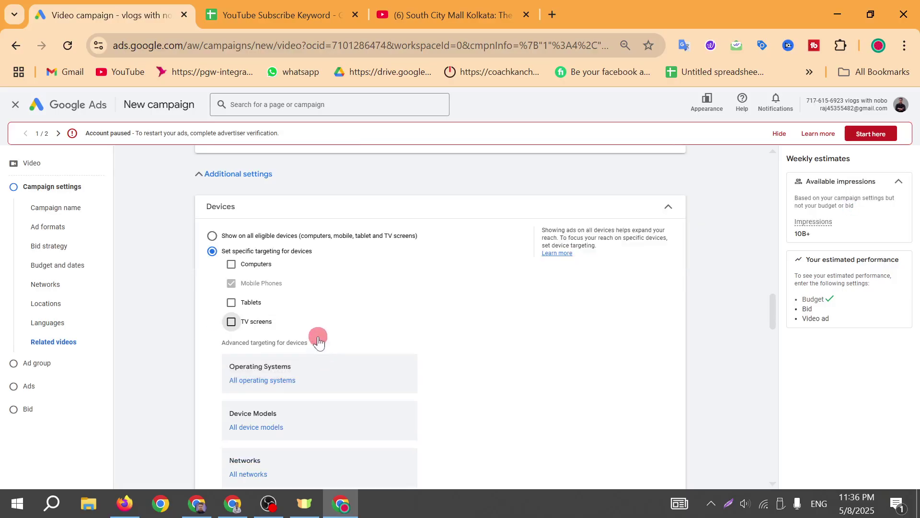
scroll(322, 352, "down", 1)
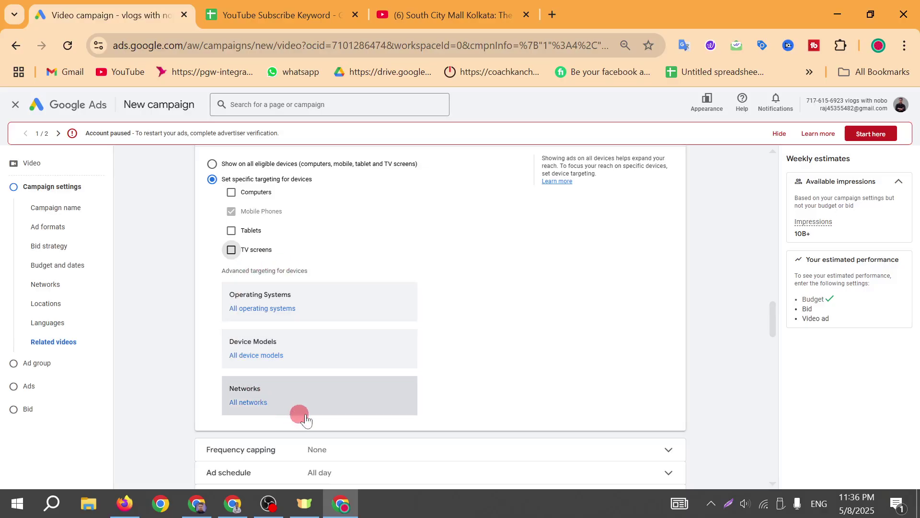
scroll(384, 322, "down", 2)
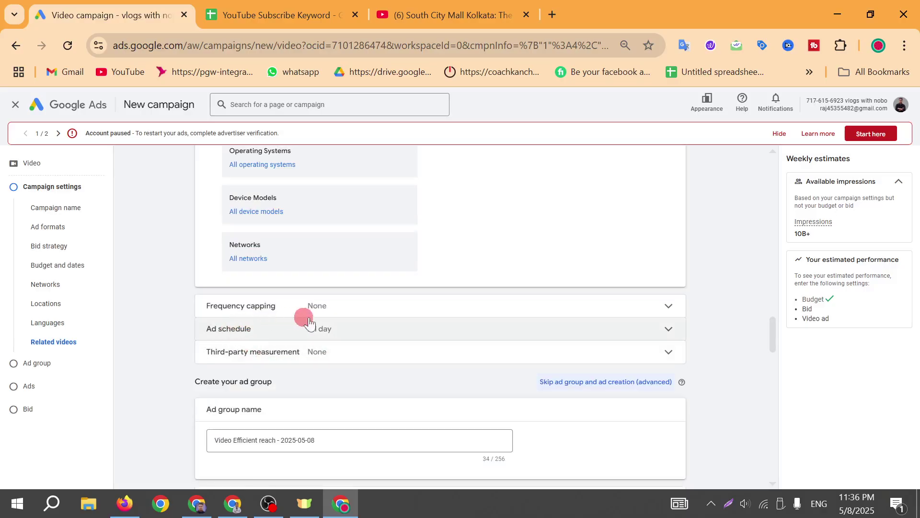
left_click(324, 315)
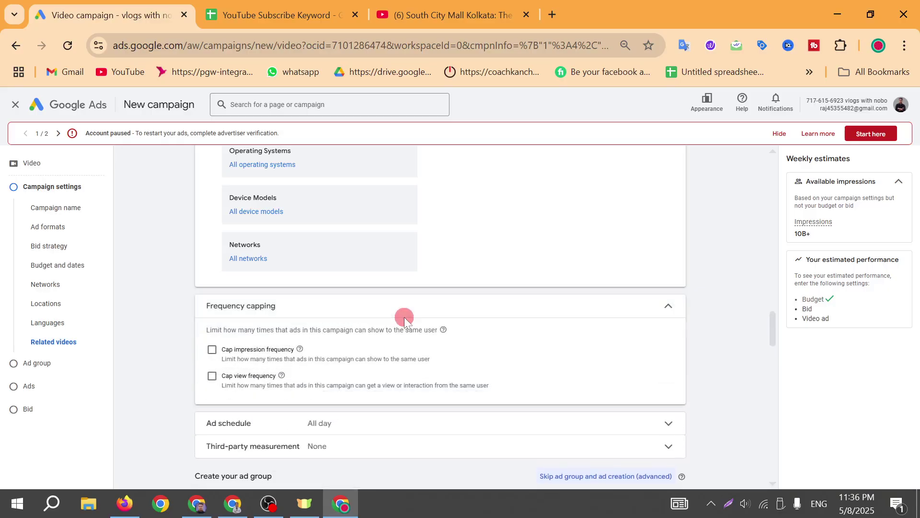
left_click(391, 305)
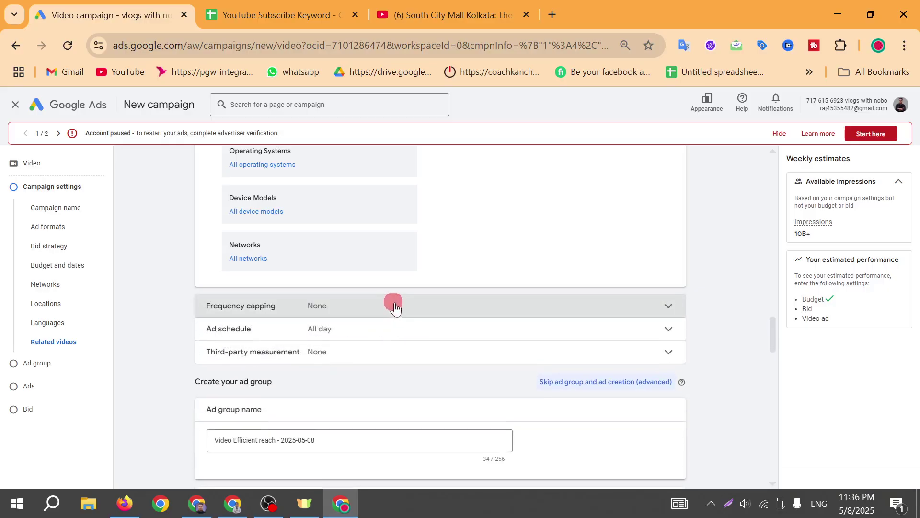
left_click(380, 336)
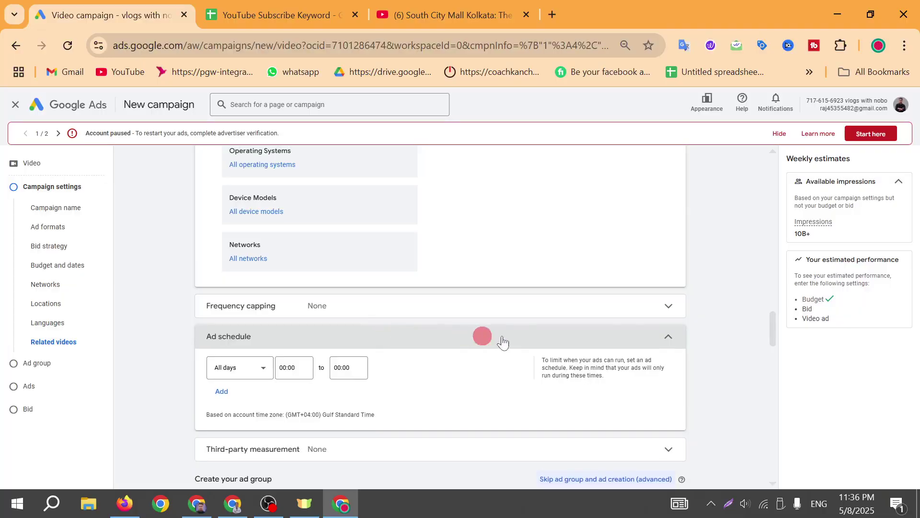
left_click(638, 335)
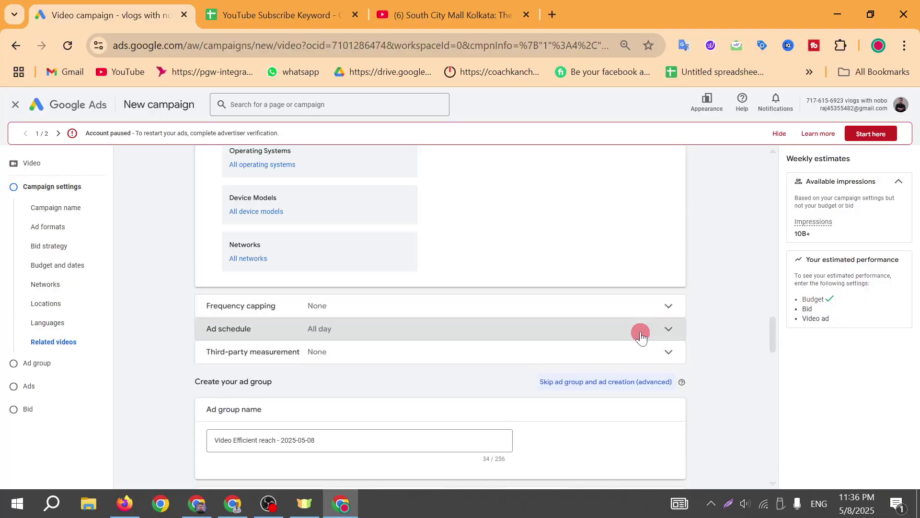
- Append "dubai" to the ad group name so it reads "Video Efficient reach - 2025-05-08 dubai"
scroll(412, 346, "down", 1)
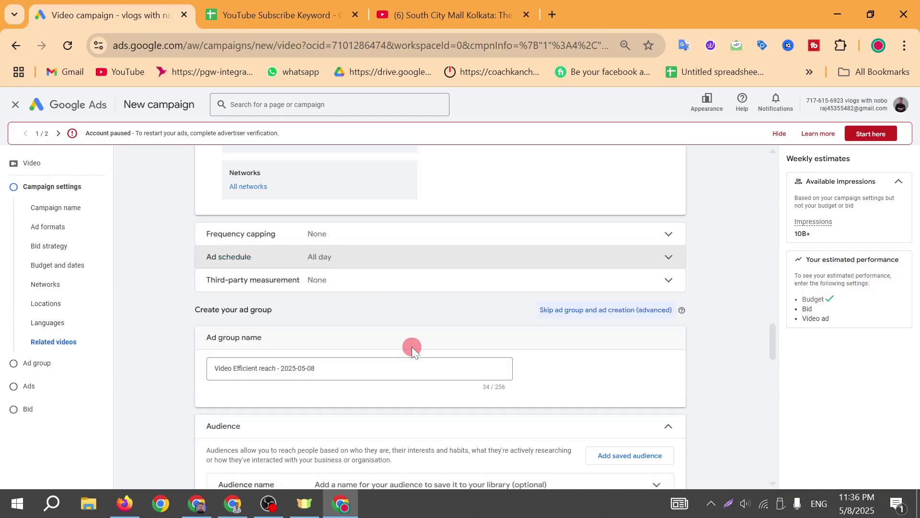
scroll(327, 342, "down", 1)
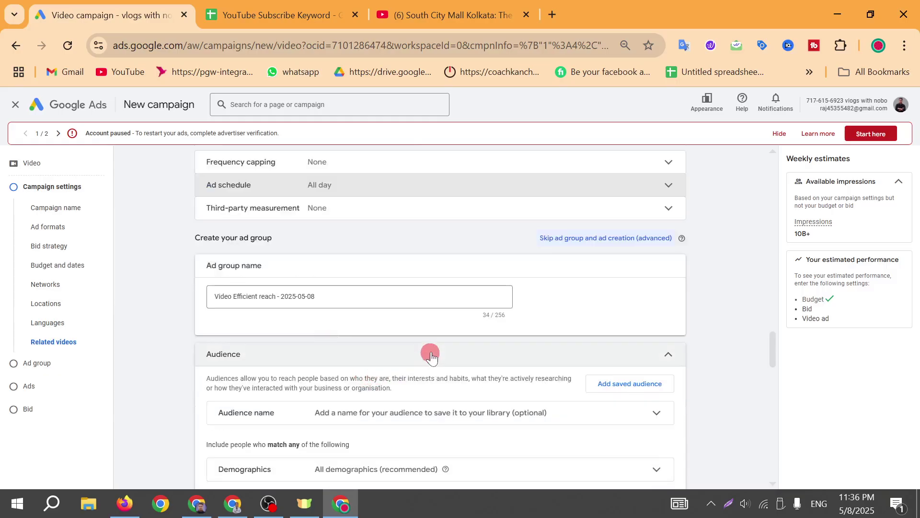
left_click(365, 301)
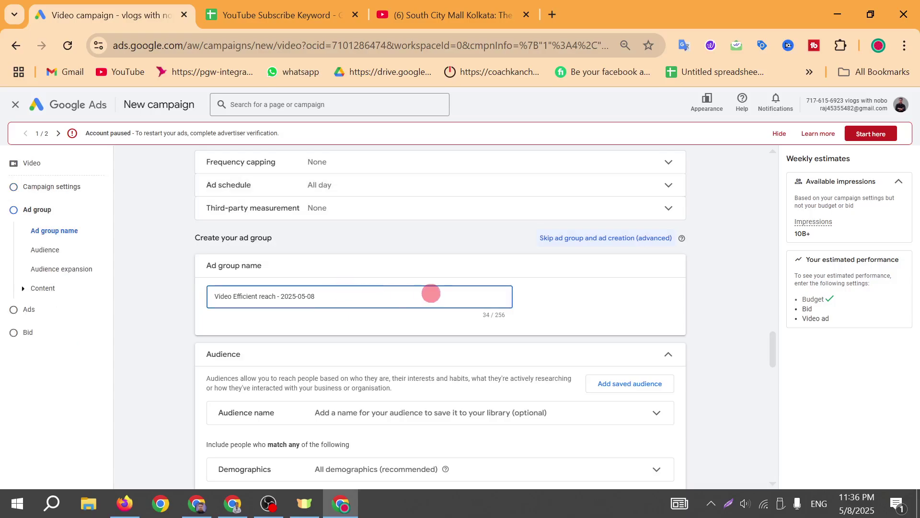
type("du")
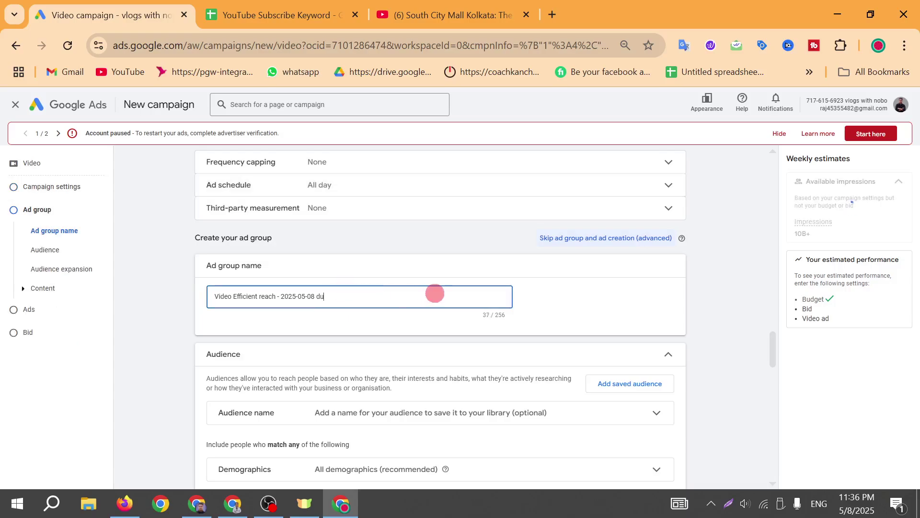
type("bai")
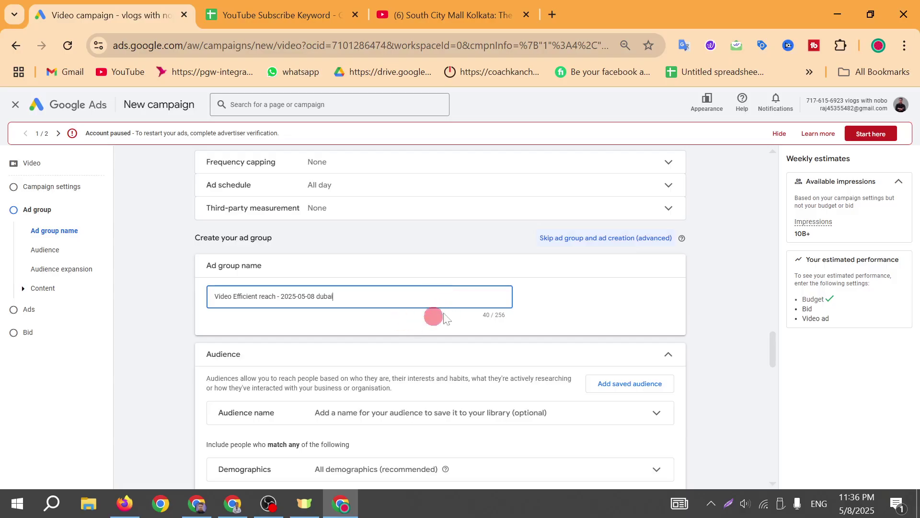
- Name the ad group's audience "dubai client"
scroll(458, 273, "down", 2)
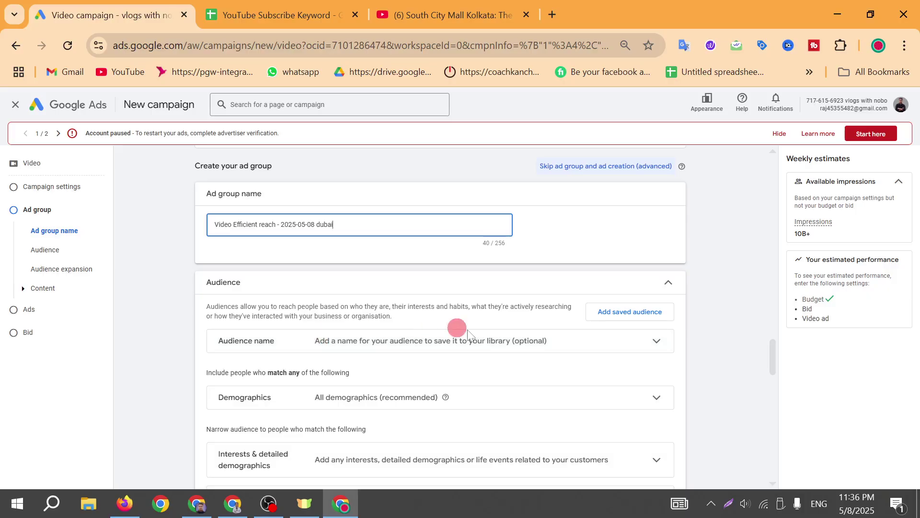
left_click(574, 346)
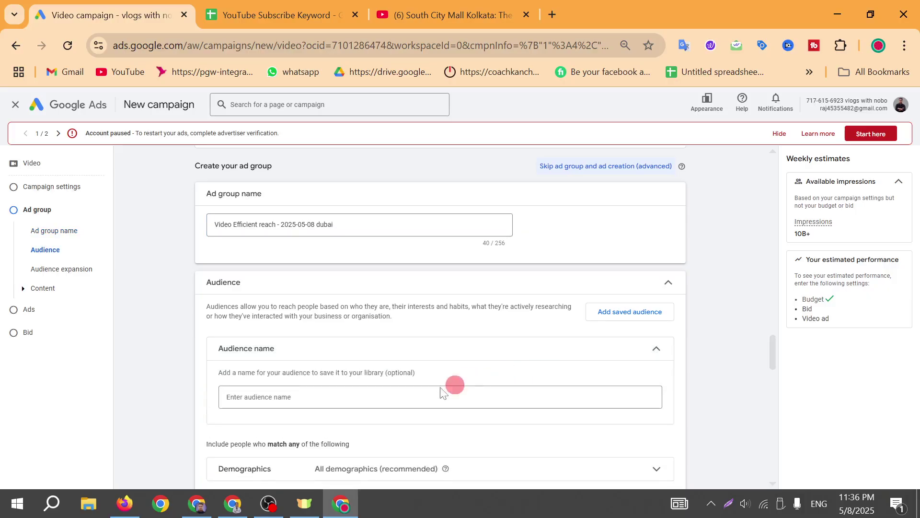
left_click(369, 397)
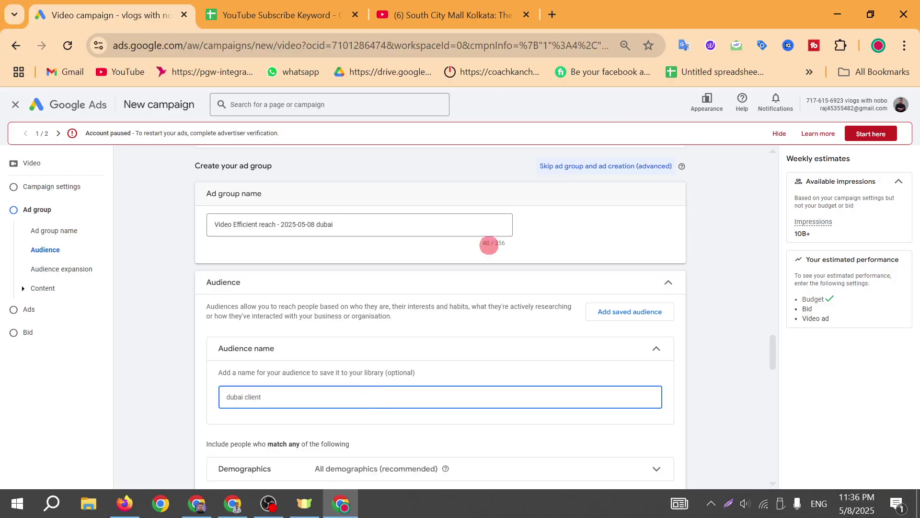
- Limit the audience's demographics to ages 18 to 44 and expand the additional demographics with parental status and household income
scroll(489, 242, "down", 3)
left_click(361, 335)
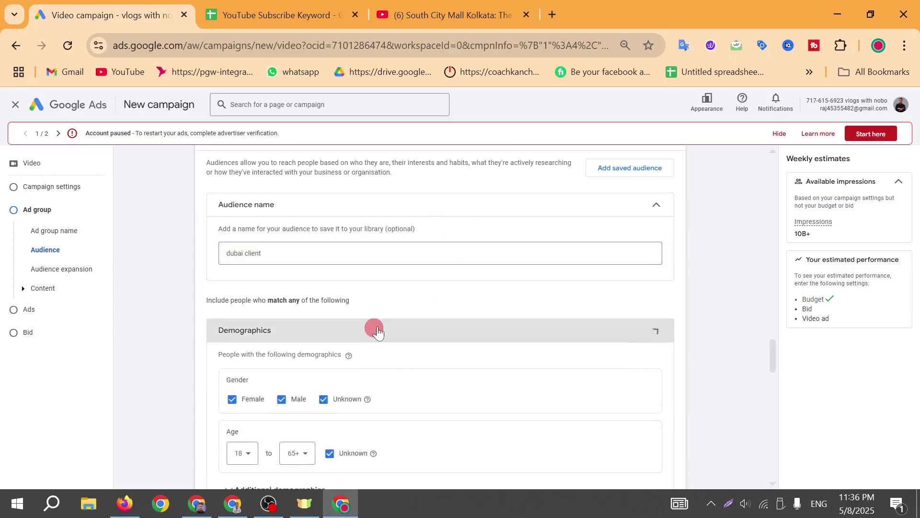
scroll(386, 321, "down", 2)
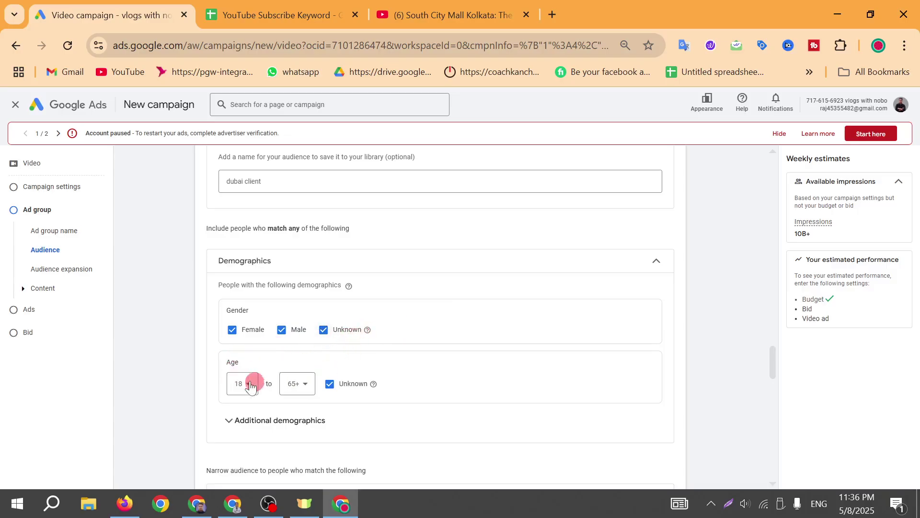
left_click(302, 384)
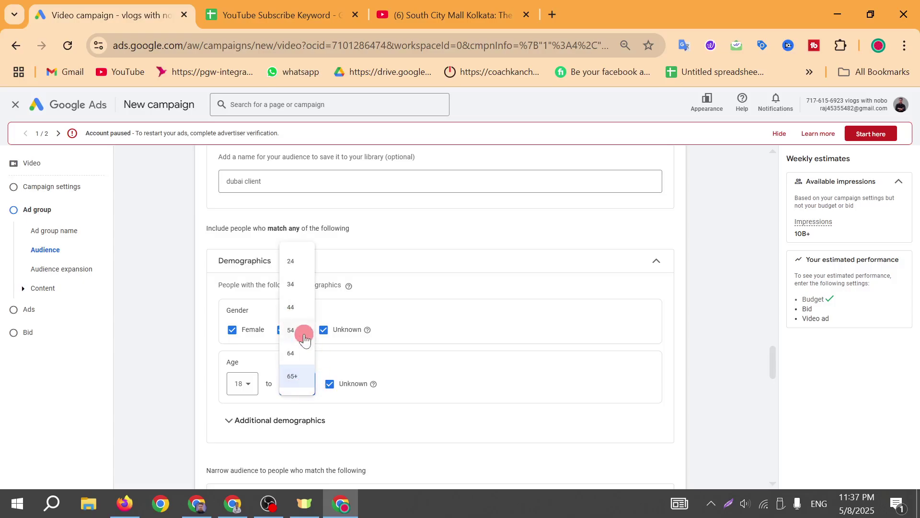
left_click(294, 309)
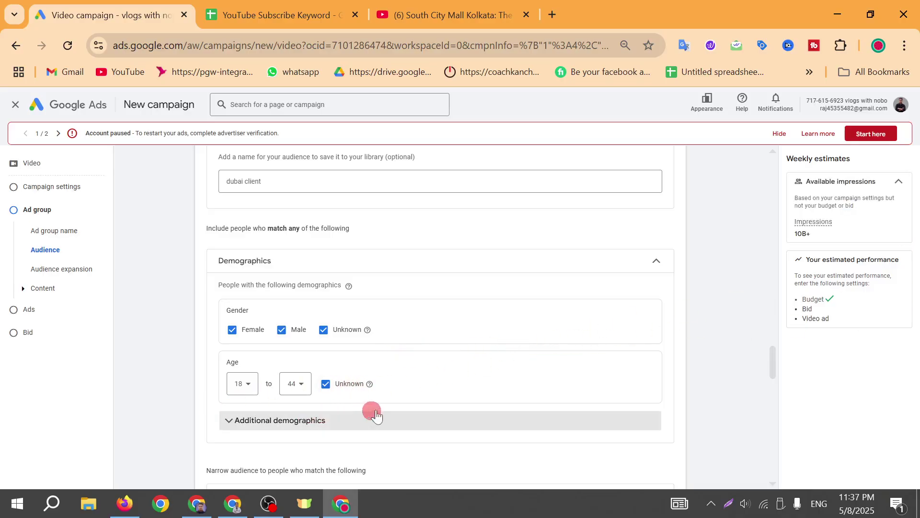
scroll(377, 416, "down", 2)
left_click(269, 349)
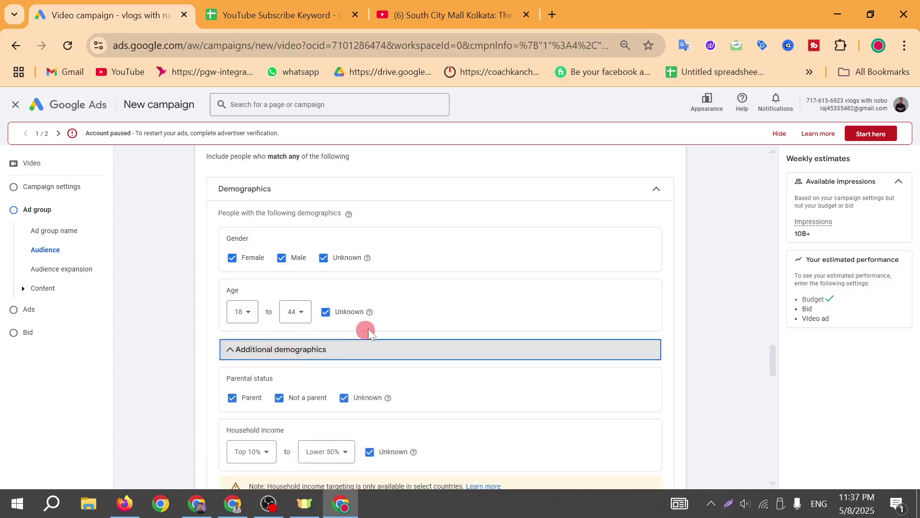
scroll(368, 330, "down", 2)
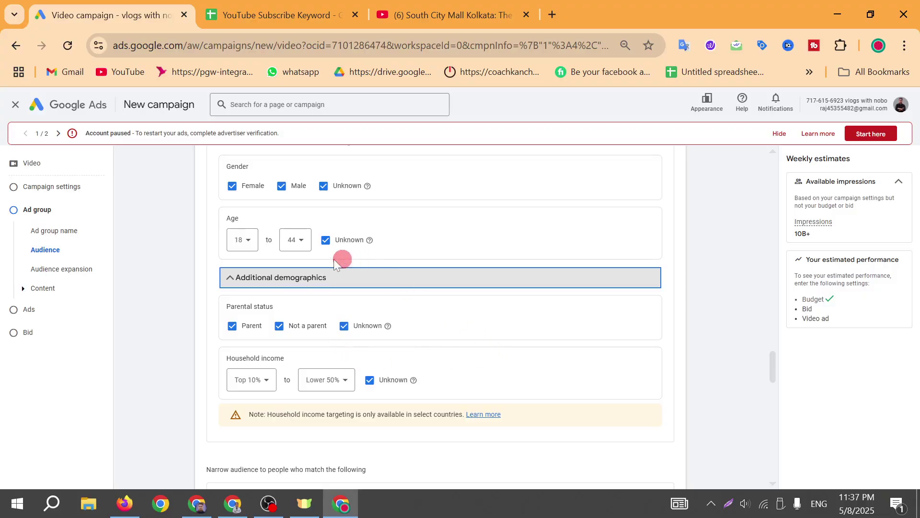
scroll(438, 376, "down", 2)
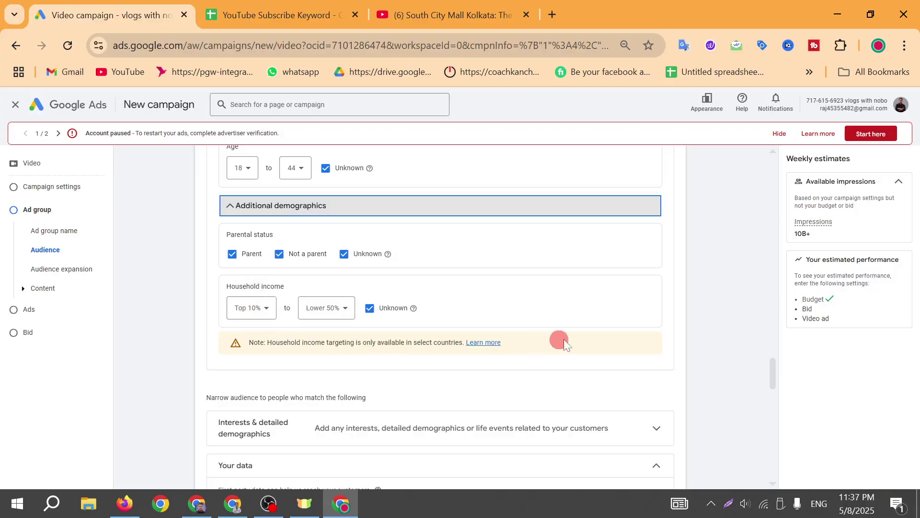
- Add the Luxury Travellers affinity segment to the audience's interests and detailed demographics
scroll(431, 321, "down", 3)
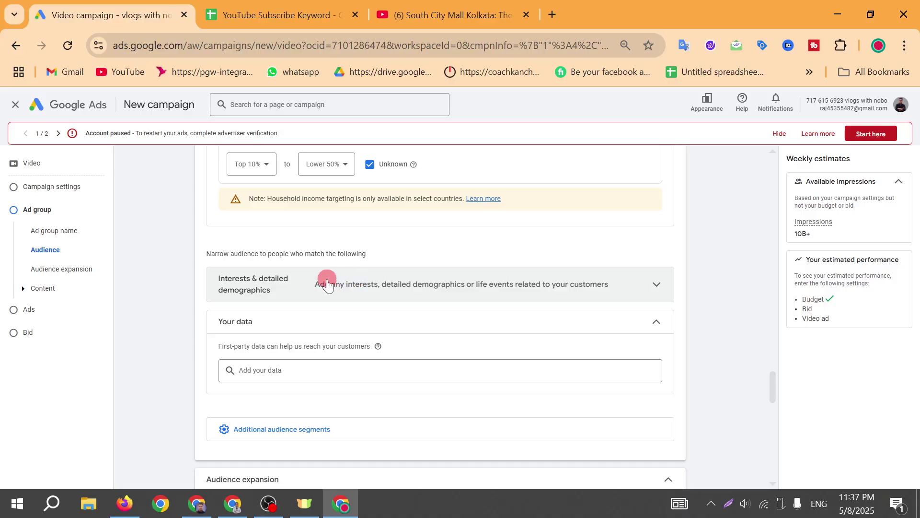
left_click(376, 297)
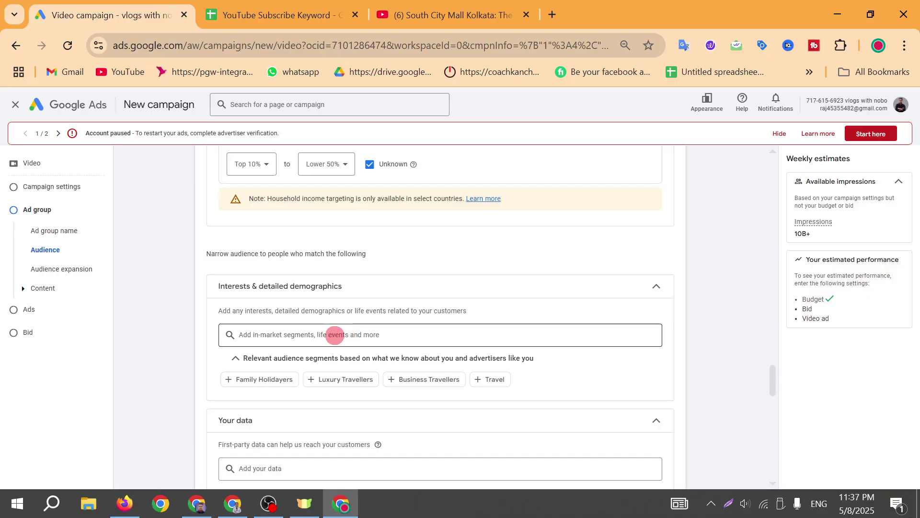
left_click(303, 331)
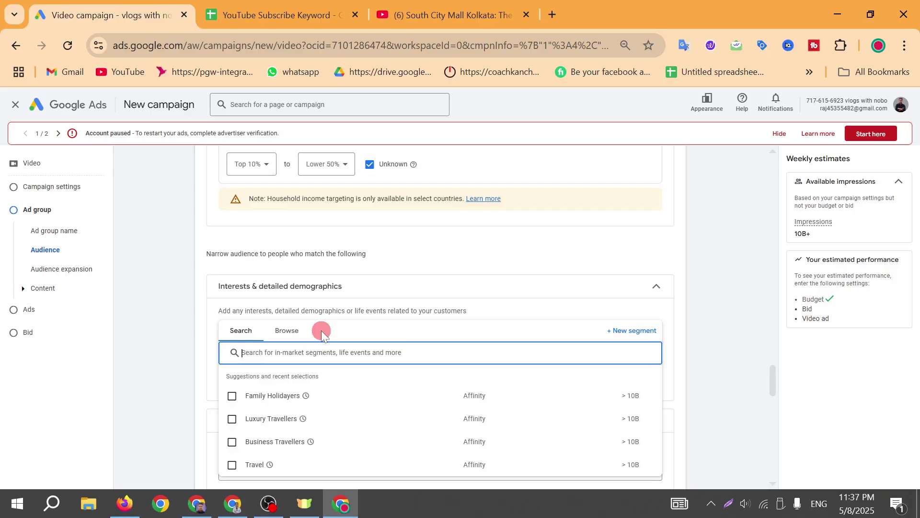
left_click(231, 419)
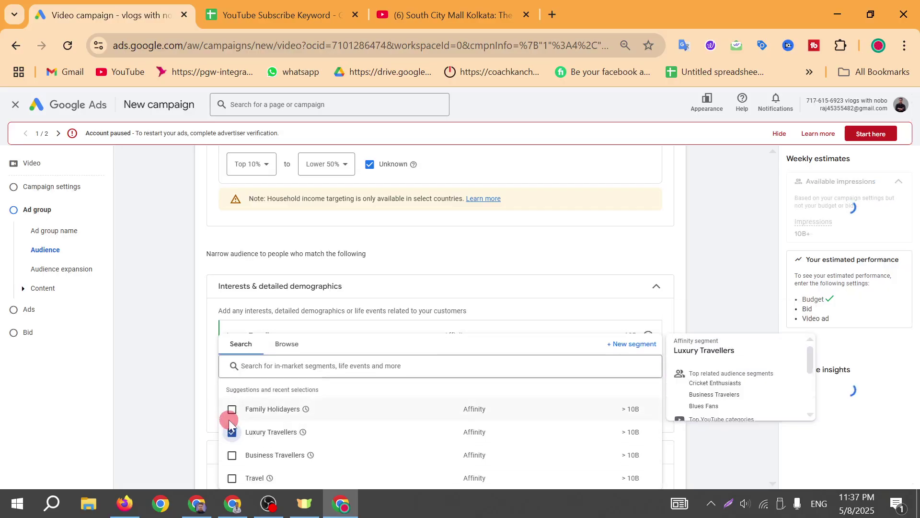
left_click(189, 378)
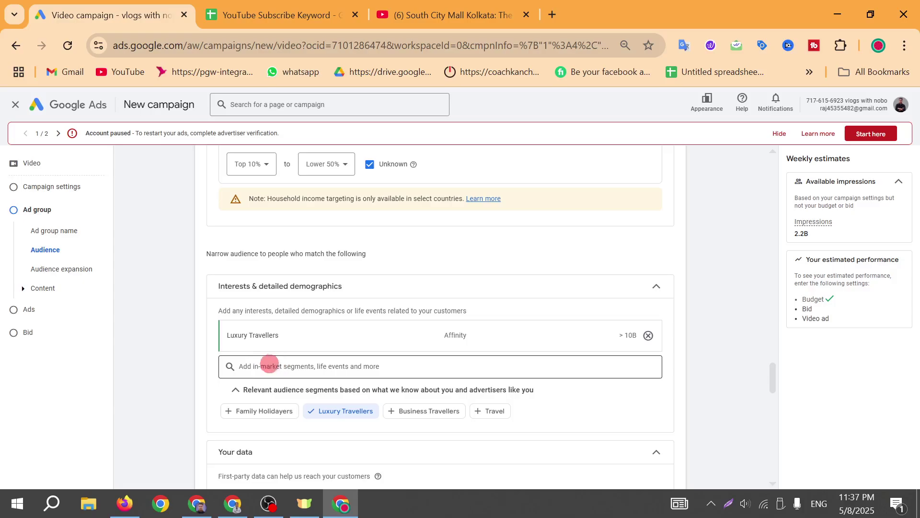
- Search the interest segments for "trave" and add the Travel, Snowbound Travellers and Family Holidayers affinity segments
left_click(267, 366)
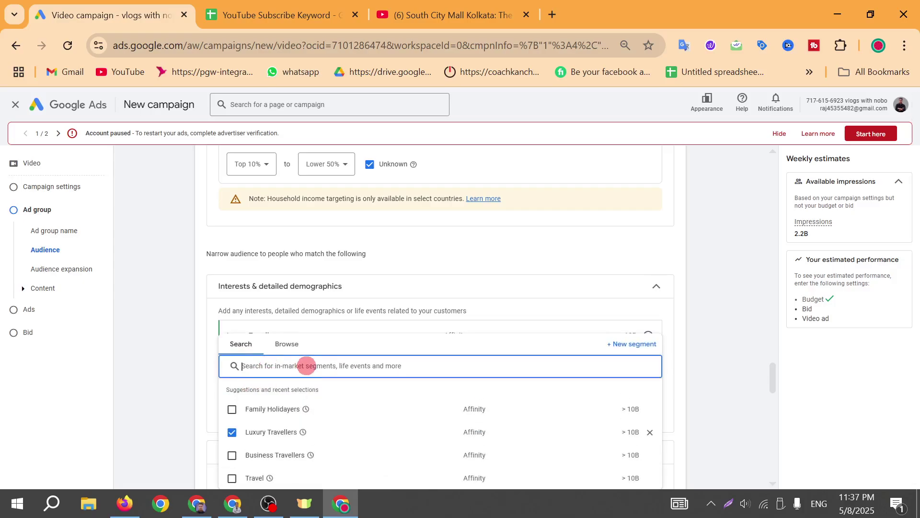
type("tra")
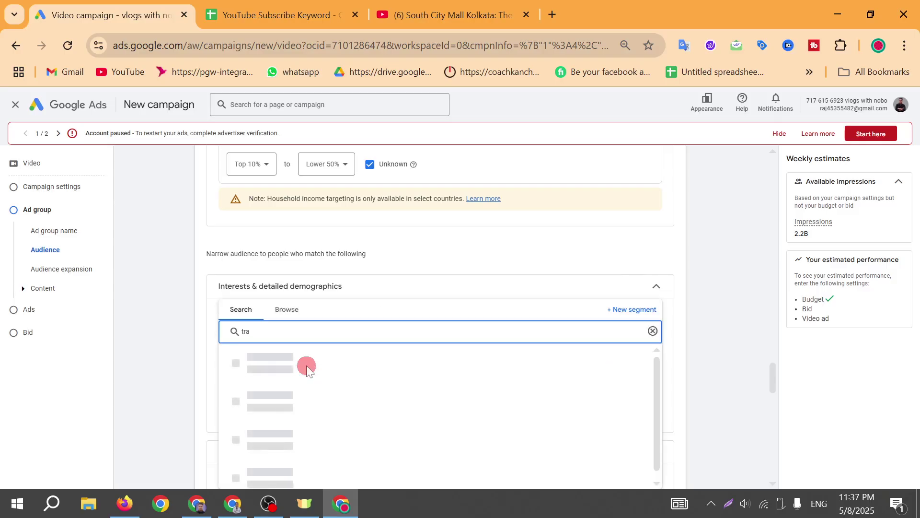
type("v")
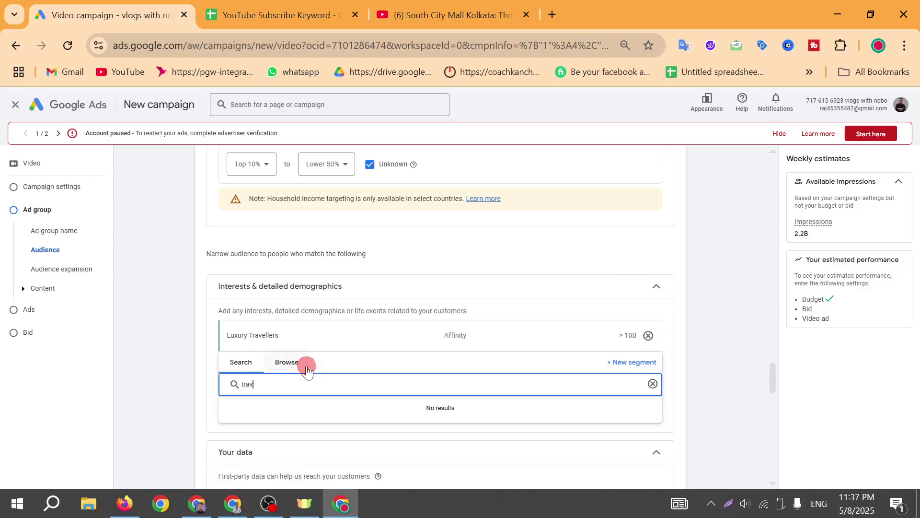
type("e")
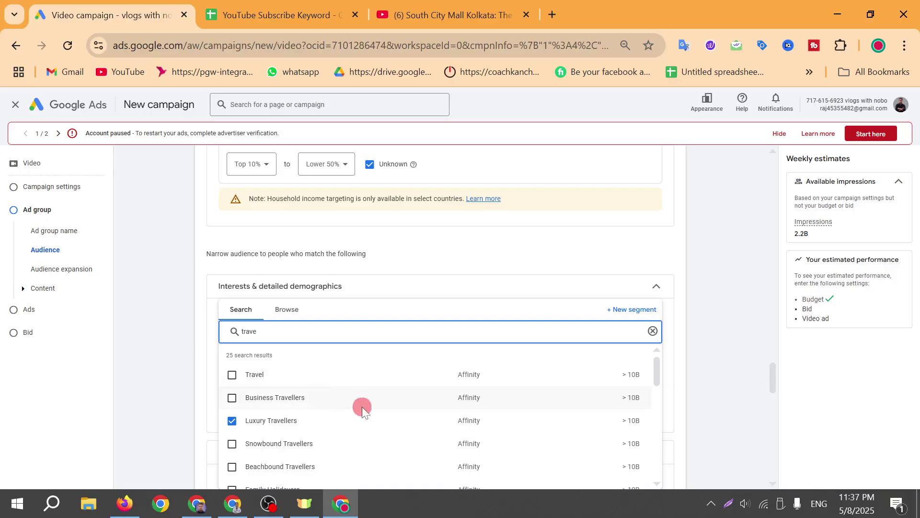
left_click(232, 375)
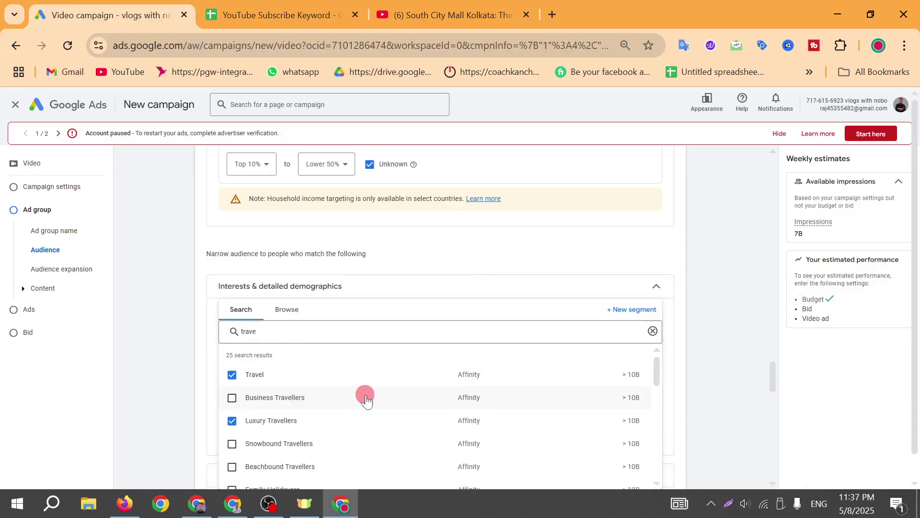
left_click(232, 444)
scroll(397, 387, "down", 1)
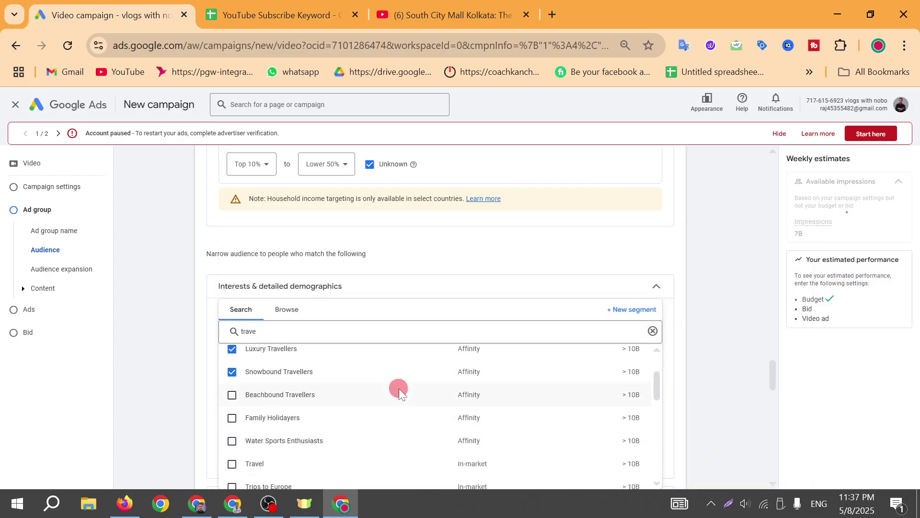
left_click(231, 418)
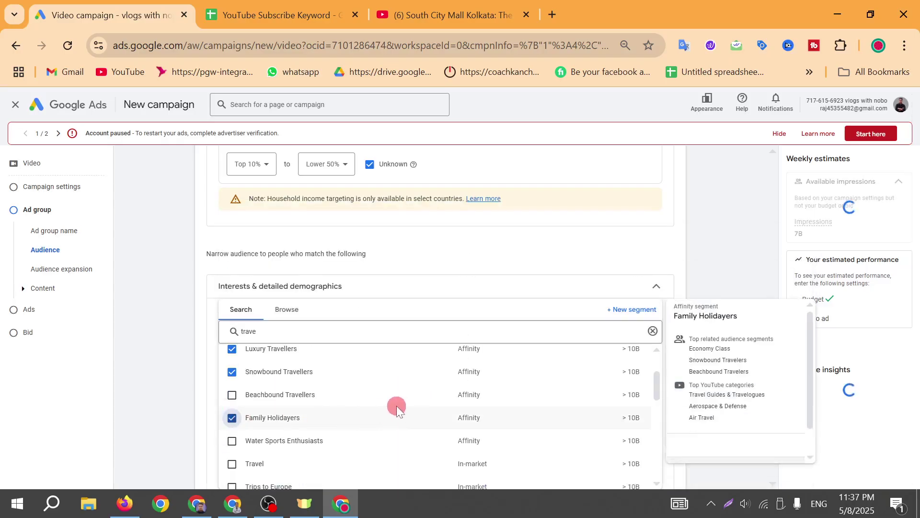
scroll(396, 405, "down", 3)
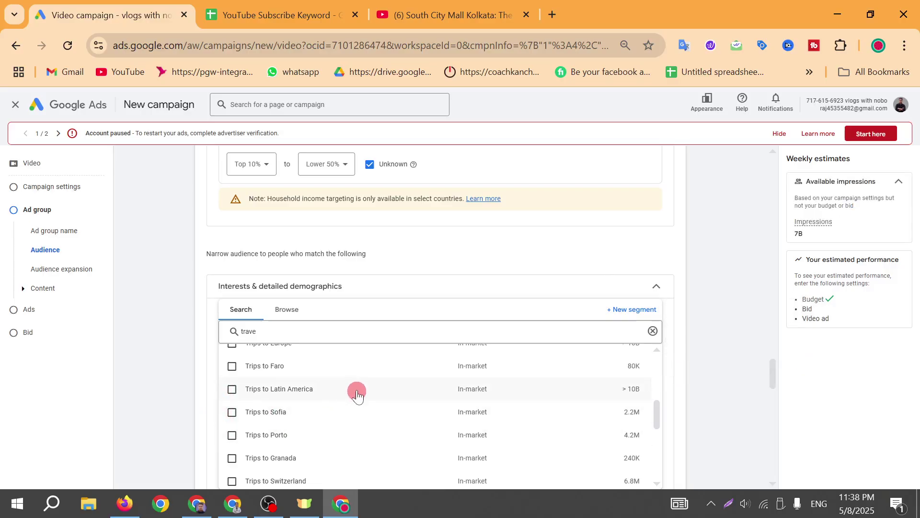
left_click(188, 310)
- Expand the additional audience segments to view the custom search terms and exclusions options
scroll(187, 341, "down", 3)
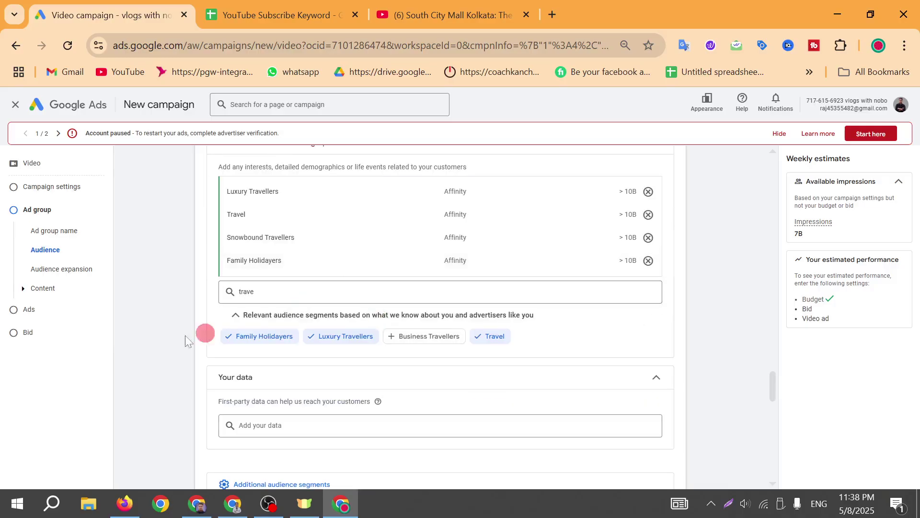
scroll(153, 357, "down", 3)
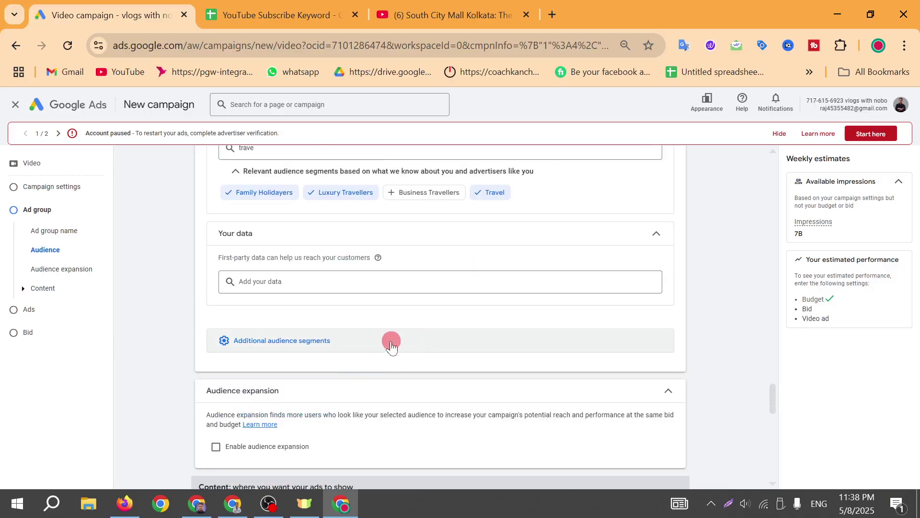
scroll(364, 351, "down", 2)
left_click(349, 269)
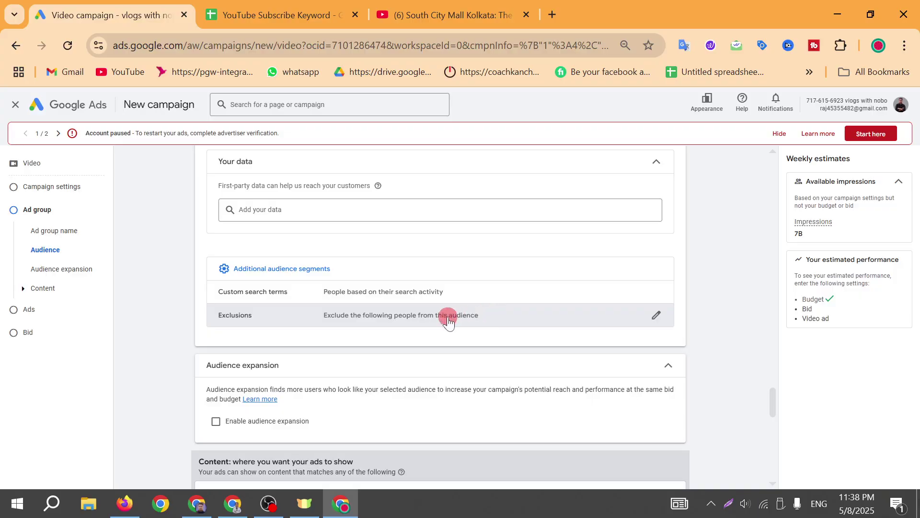
- Copy the keyword list in B2:B23 of the YouTube Subscribe Keyword spreadsheet into the ad group's content keywords in Google Ads
scroll(430, 351, "down", 3)
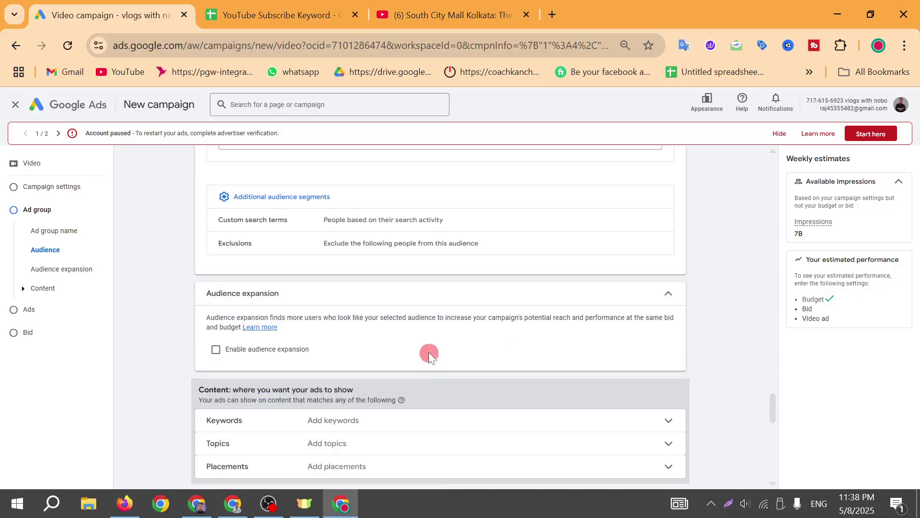
left_click(324, 354)
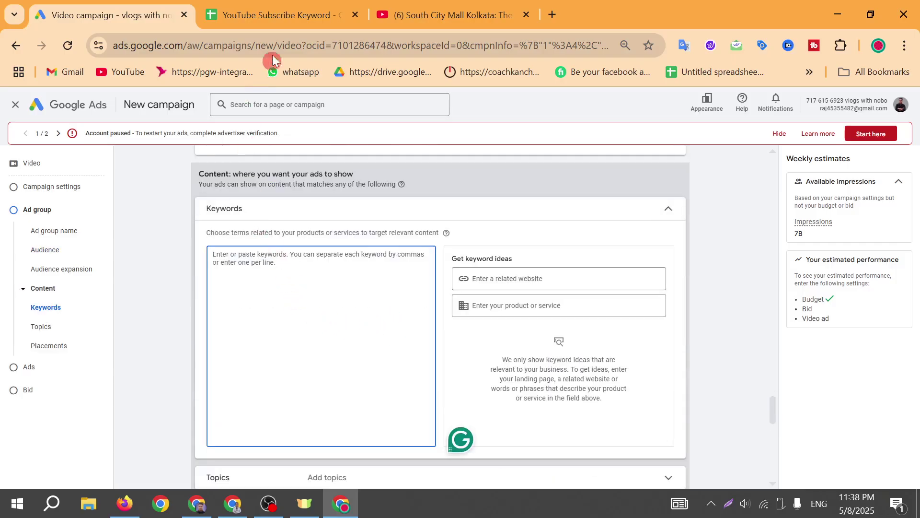
left_click(267, 13)
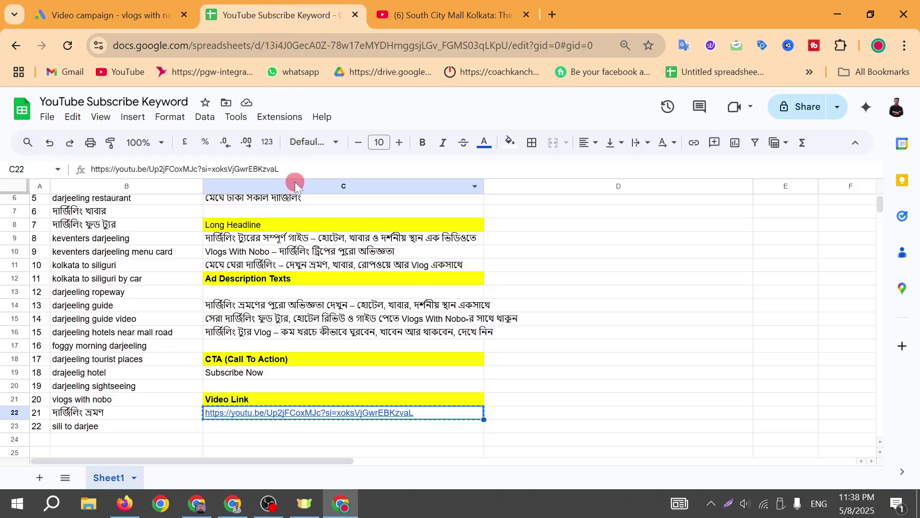
scroll(127, 254, "up", 2)
left_click_drag(102, 214, 133, 368)
key("ctrl+c")
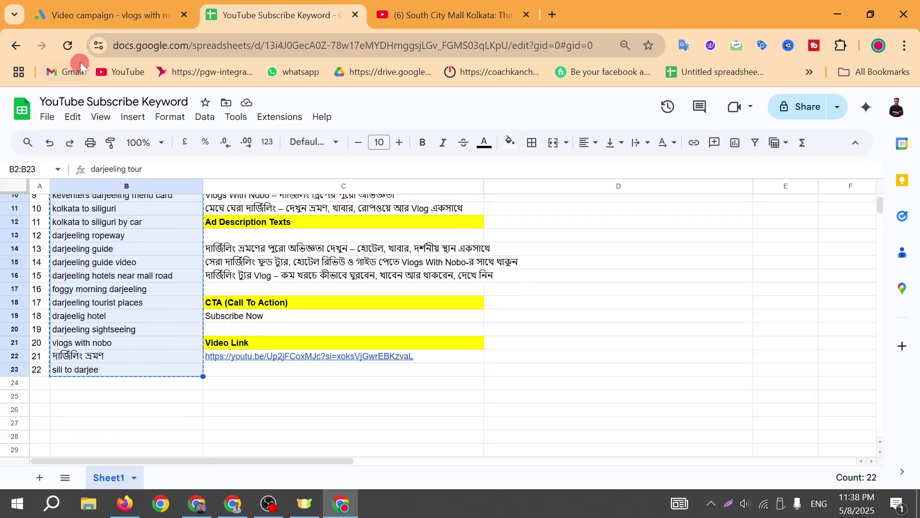
left_click(102, 19)
left_click(292, 290)
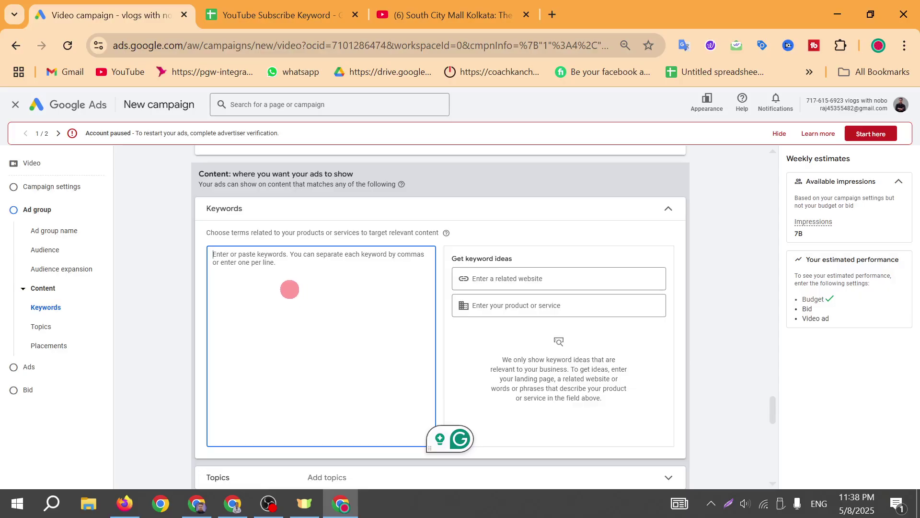
key("ctrl+v")
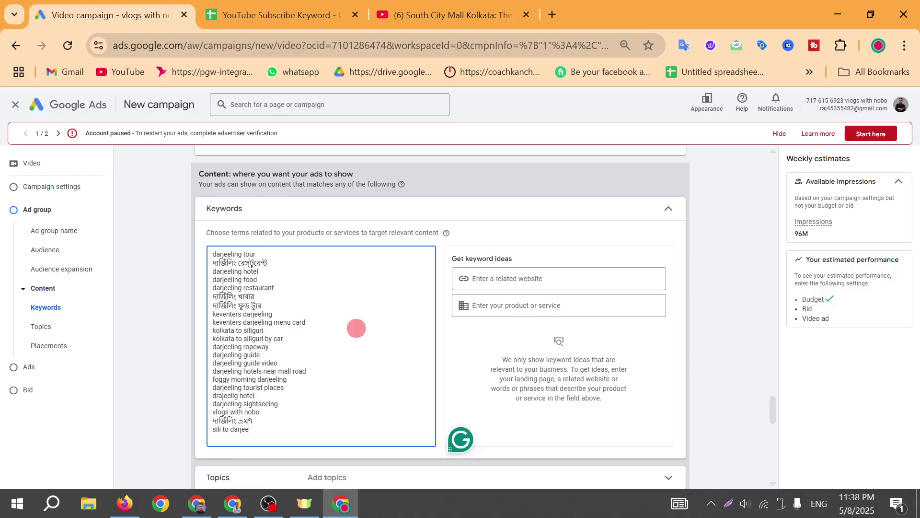
- Search the content topics for "travel" and add the "Travel shows and entertainment" topic
scroll(356, 328, "down", 3)
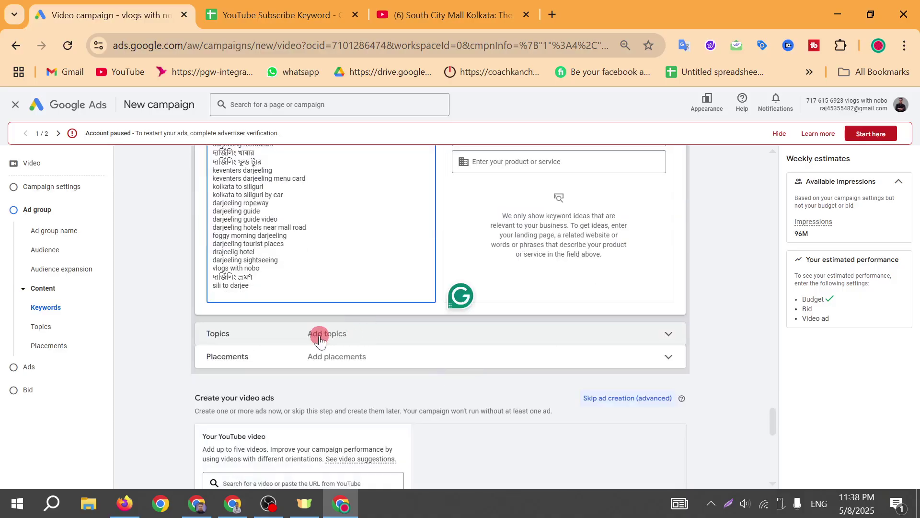
left_click(320, 338)
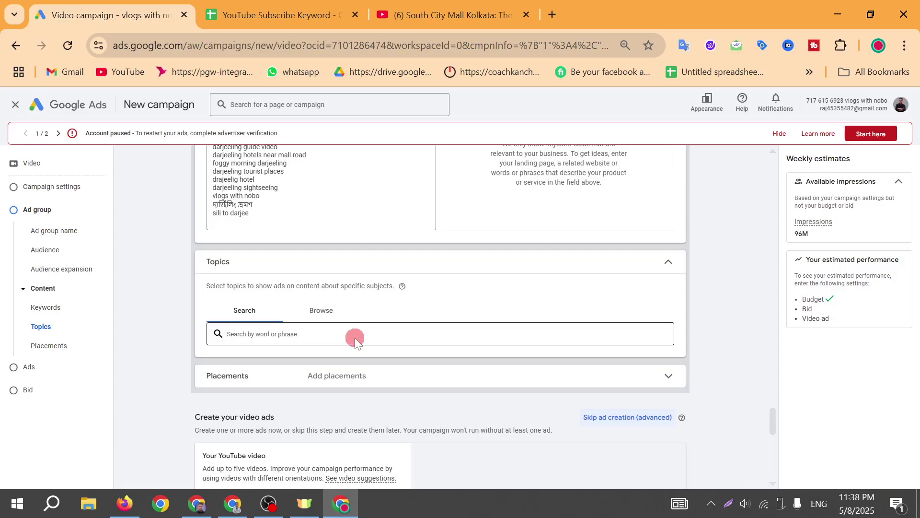
left_click(355, 337)
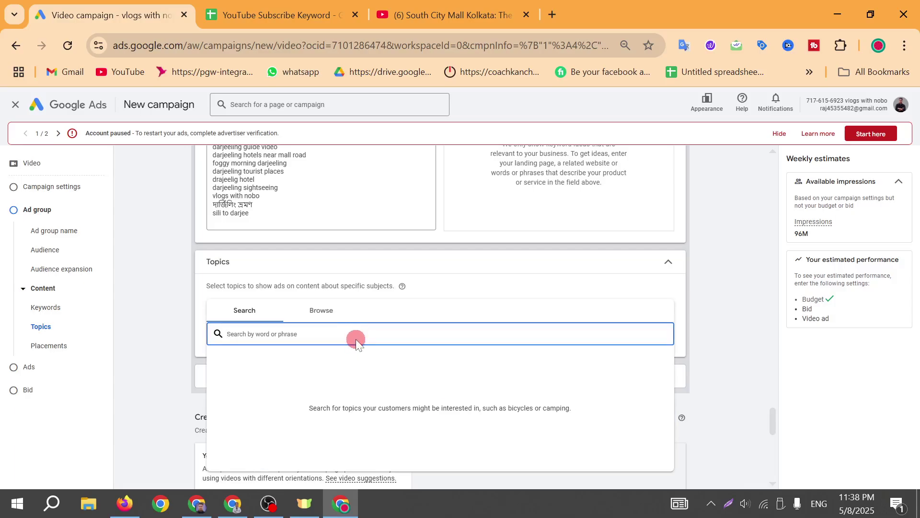
type("trave")
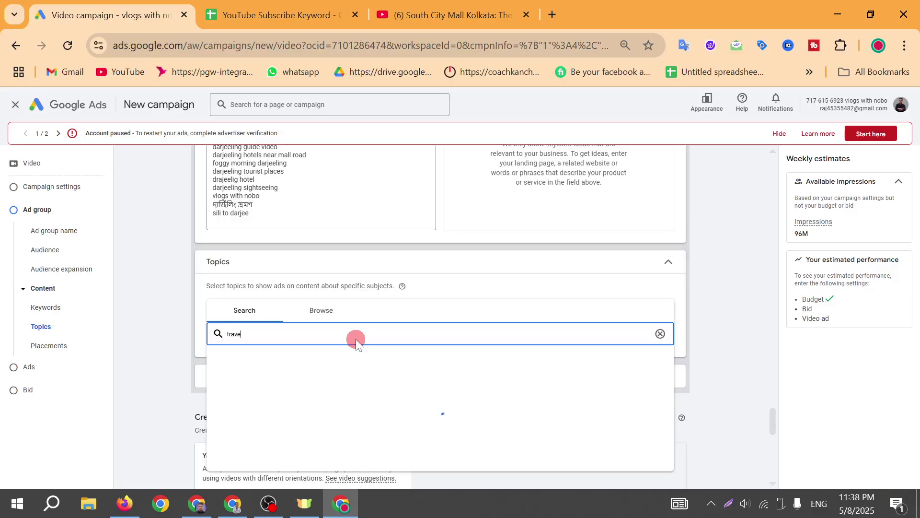
type("l")
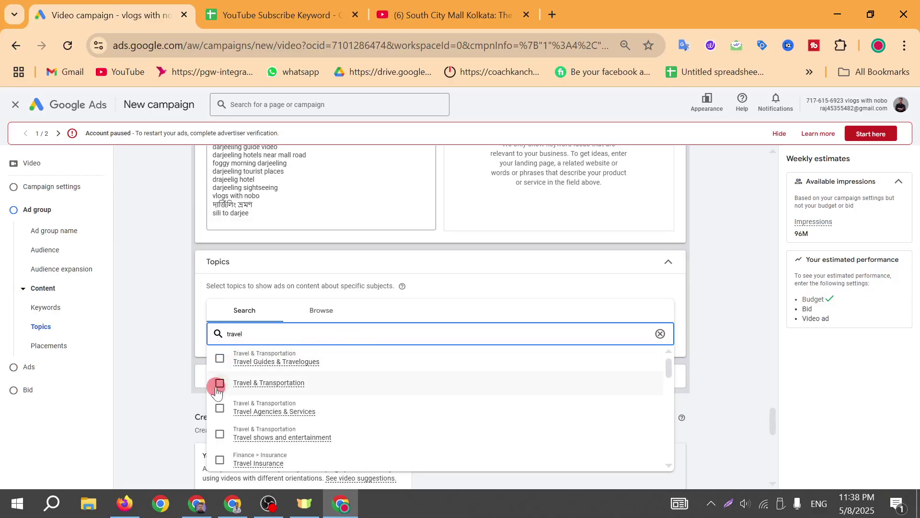
left_click(219, 434)
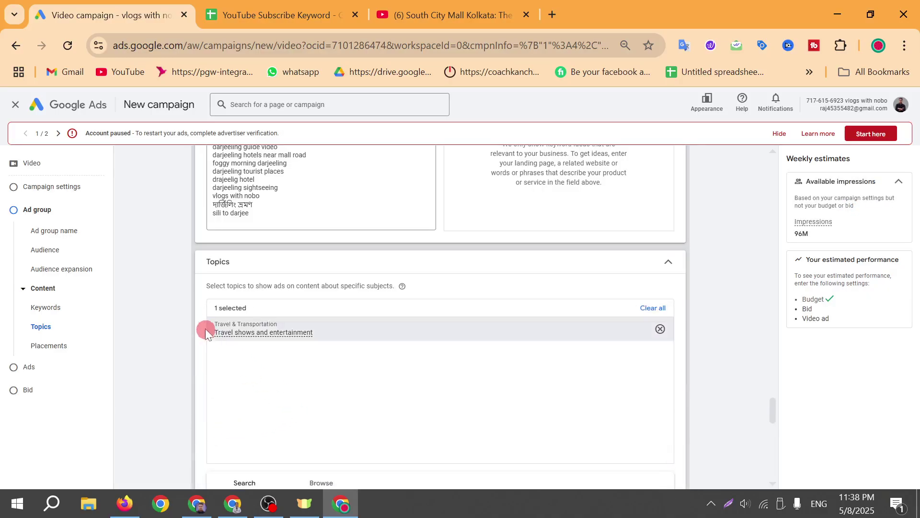
- Add the Luxury Travel, Family Travel and Adventure Travel topics from the "travel" search results
scroll(280, 326, "down", 2)
scroll(280, 326, "down", 2)
scroll(329, 401, "down", 3)
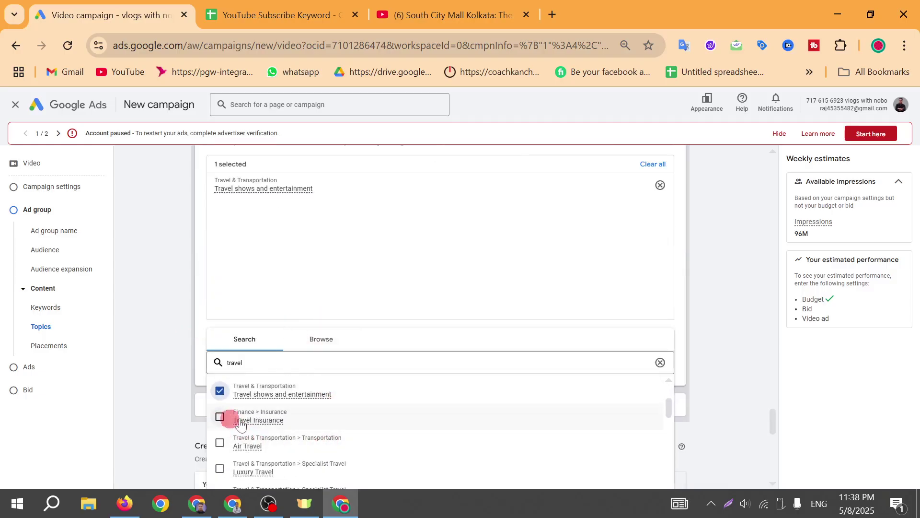
scroll(345, 434, "down", 3)
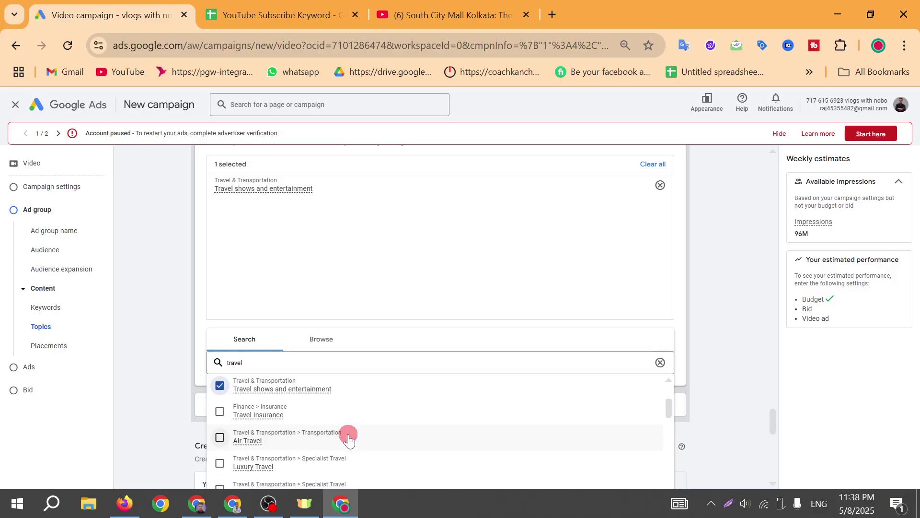
left_click(219, 401)
left_click(220, 422)
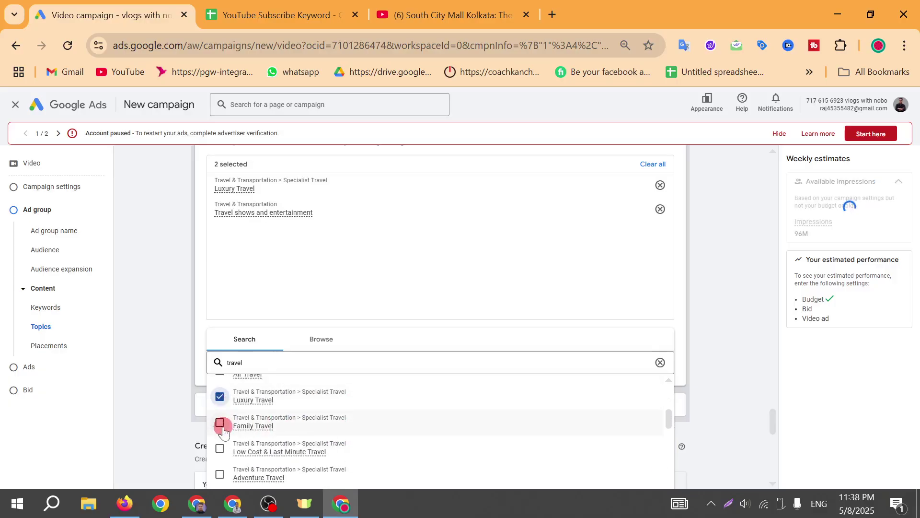
scroll(344, 412, "down", 3)
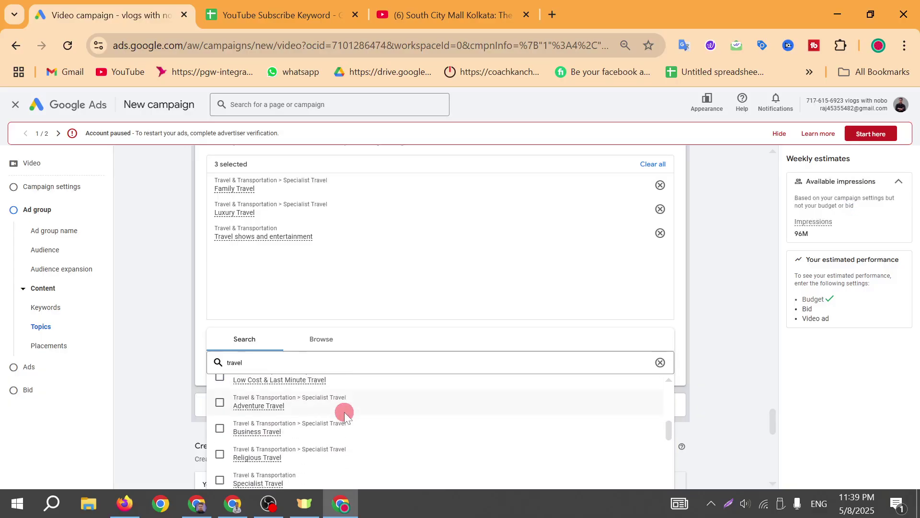
left_click(219, 402)
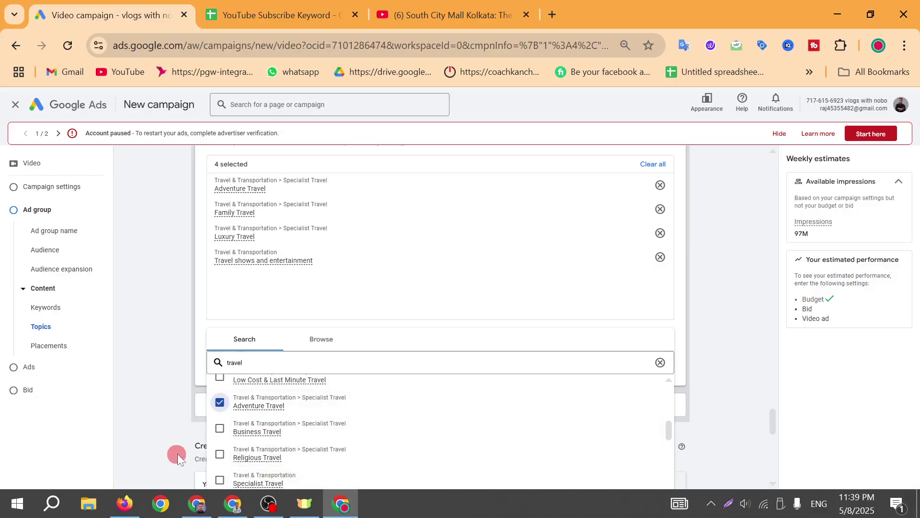
scroll(321, 440, "up", 4)
scroll(465, 358, "up", 5)
scroll(363, 343, "down", 6)
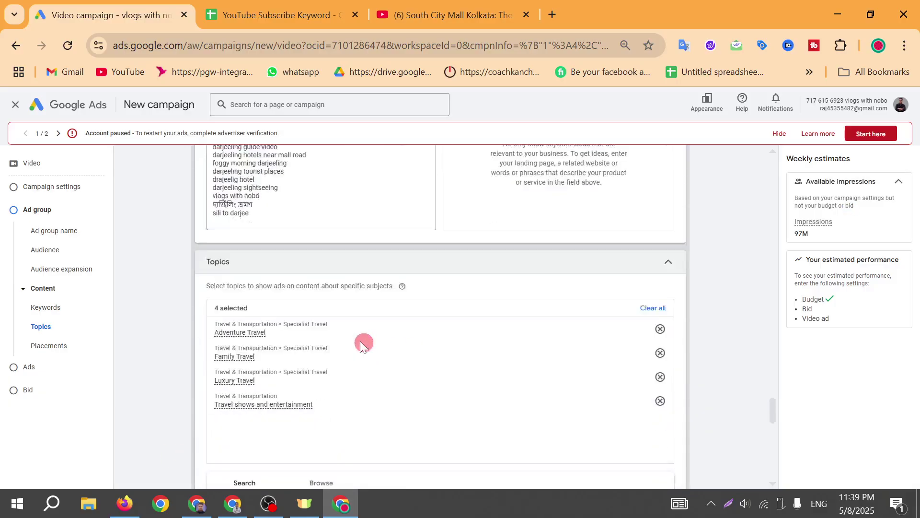
left_click(180, 336)
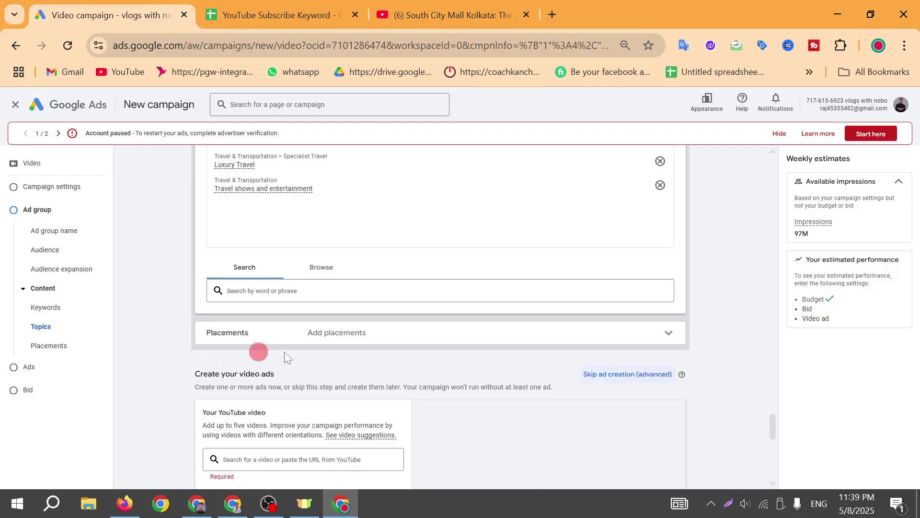
- Expand the ad group's placements and review the available placement targeting options
left_click(345, 335)
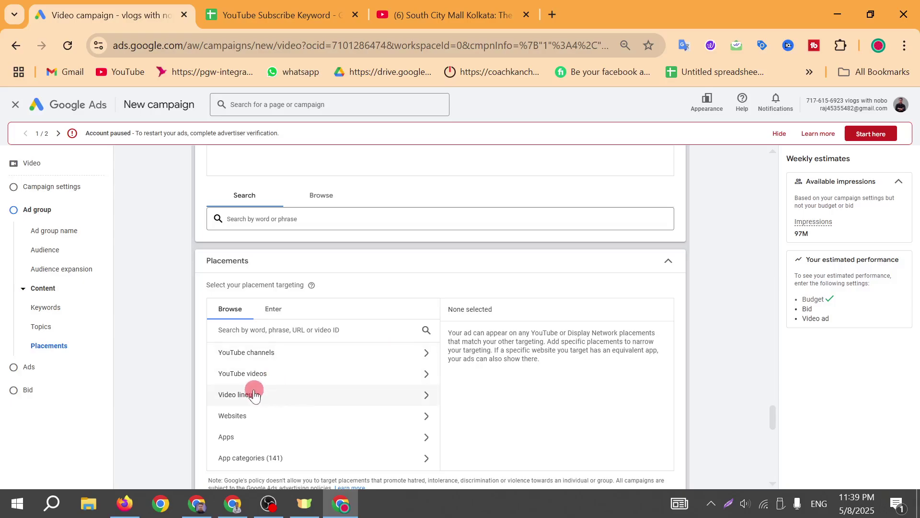
scroll(295, 381, "down", 6)
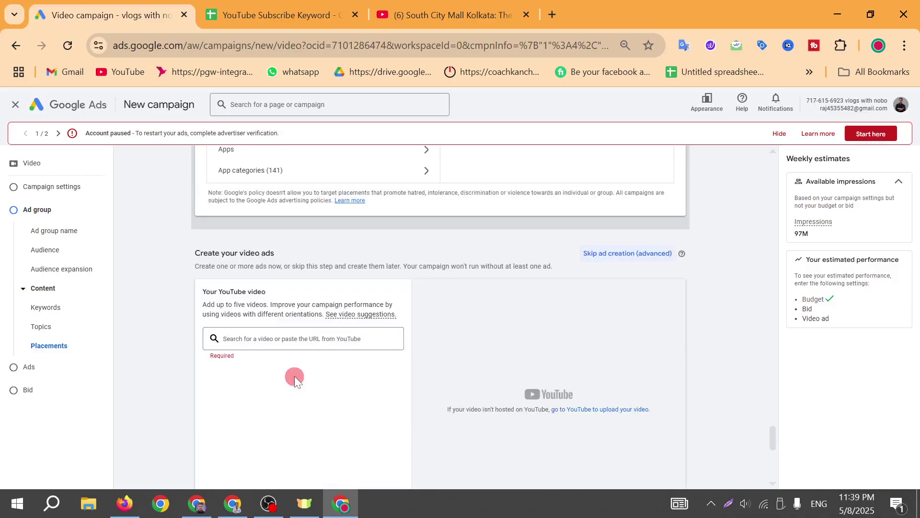
scroll(288, 377, "up", 5)
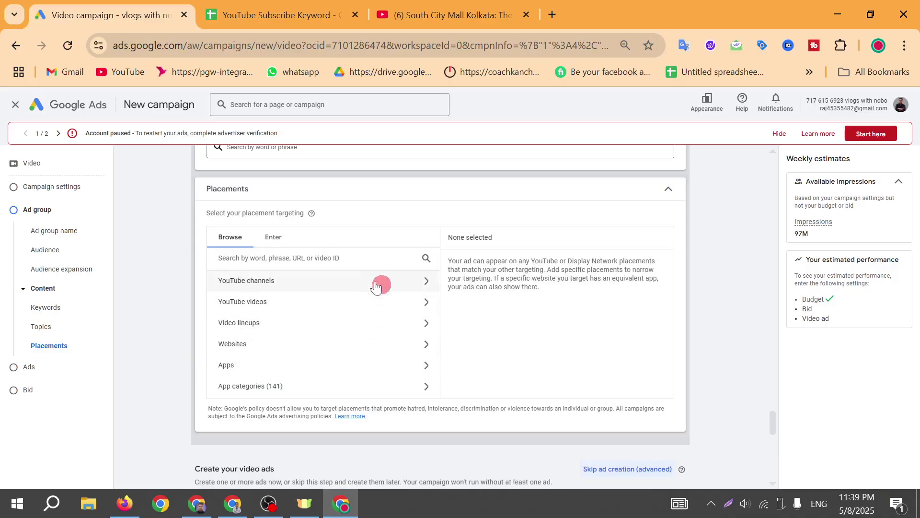
scroll(378, 277, "down", 5)
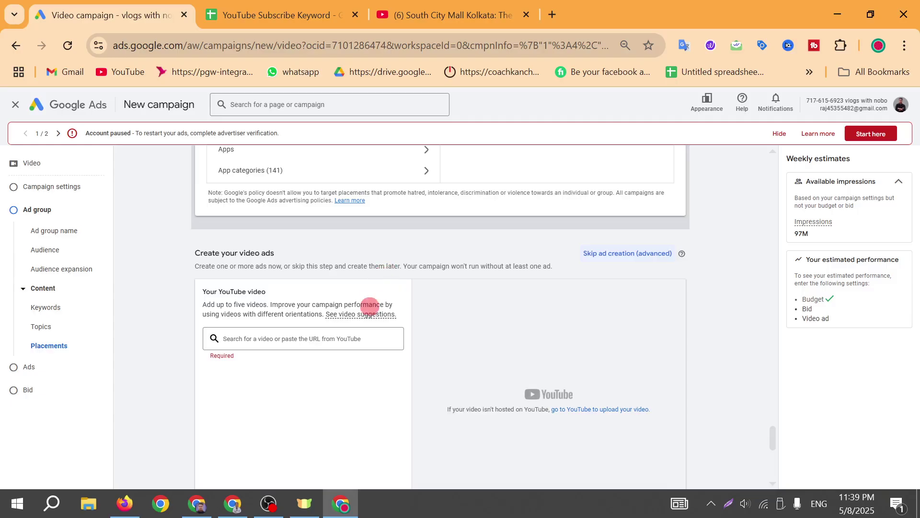
- Add the Vlogs With Nobo "Darjeeling Tour 2025" video to the video ad using its previously copied YouTube link
left_click(299, 338)
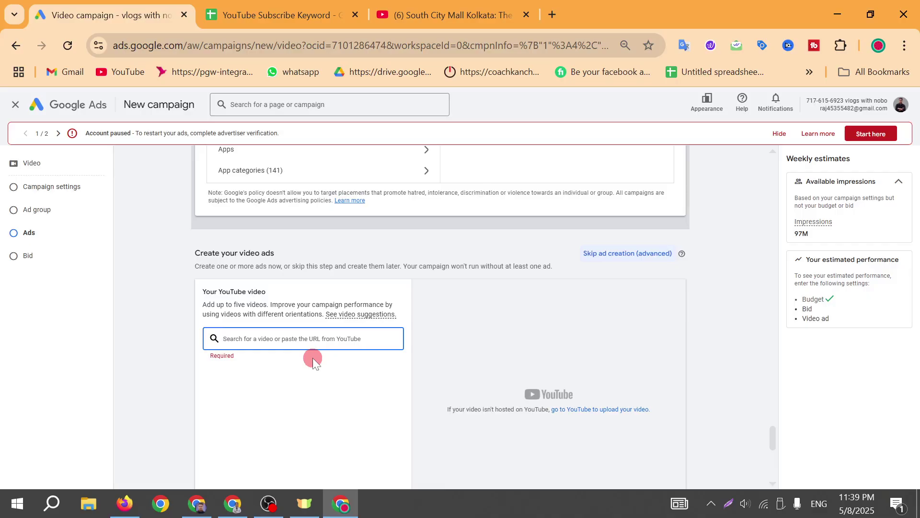
key("super+v")
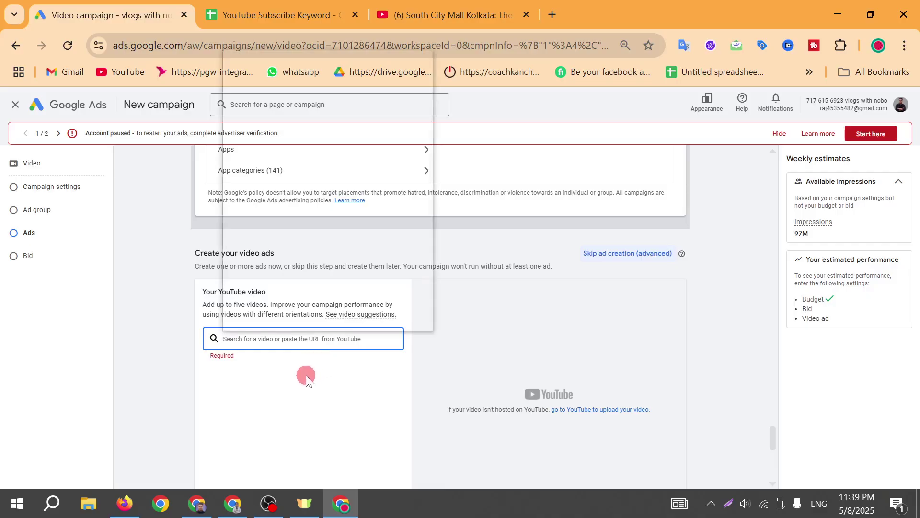
left_click(322, 271)
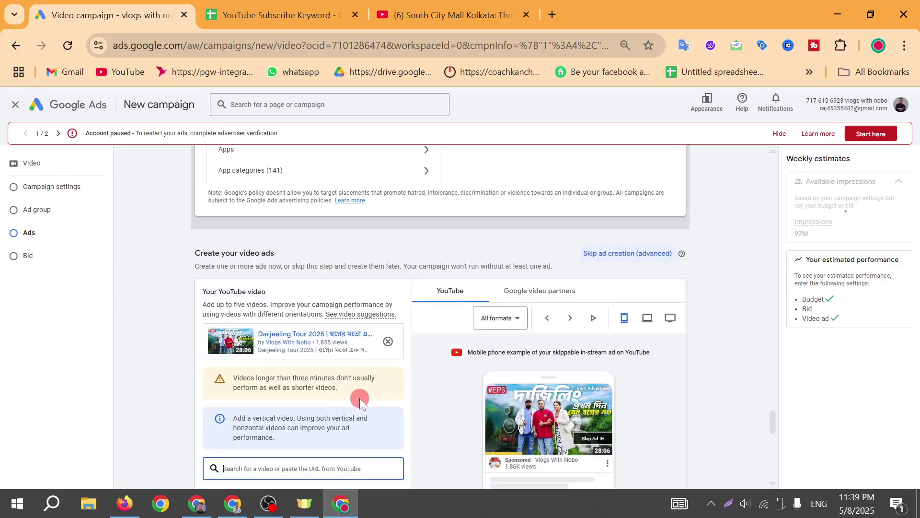
scroll(373, 368, "down", 1)
scroll(380, 356, "down", 1)
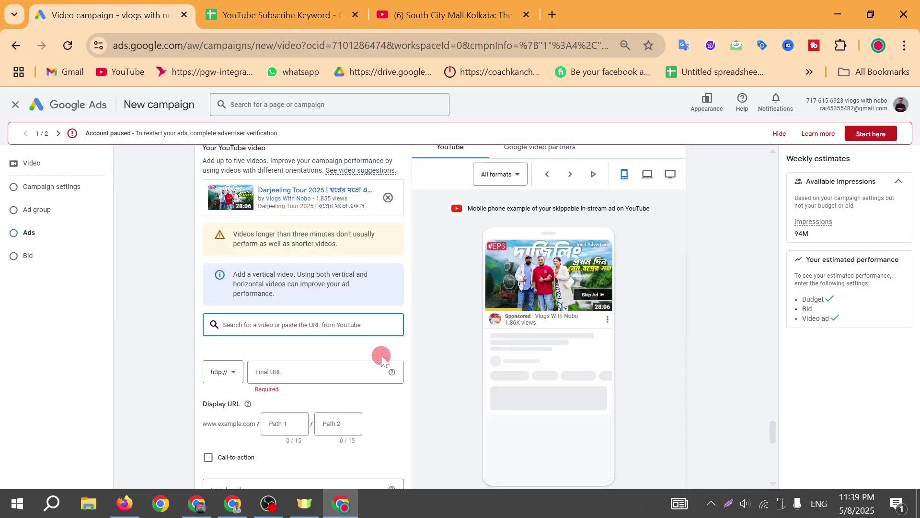
left_click(168, 329)
scroll(295, 320, "up", 1)
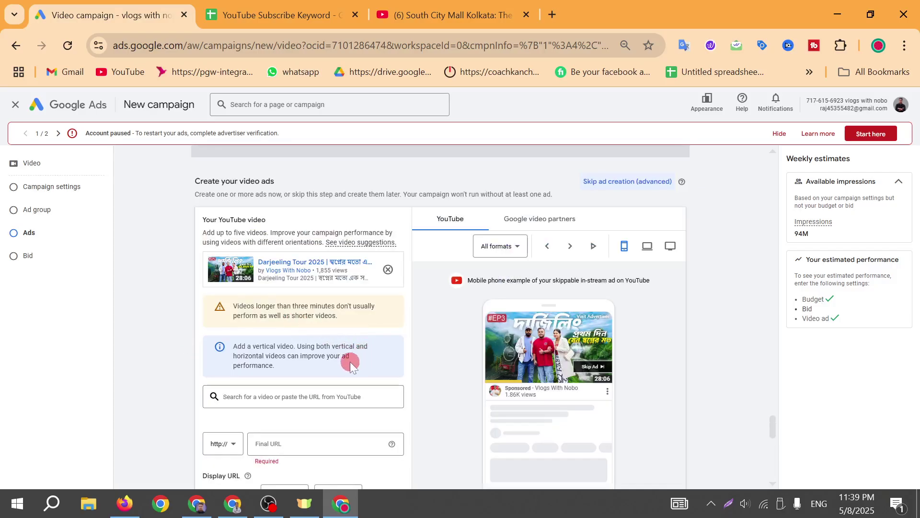
scroll(328, 375, "down", 1)
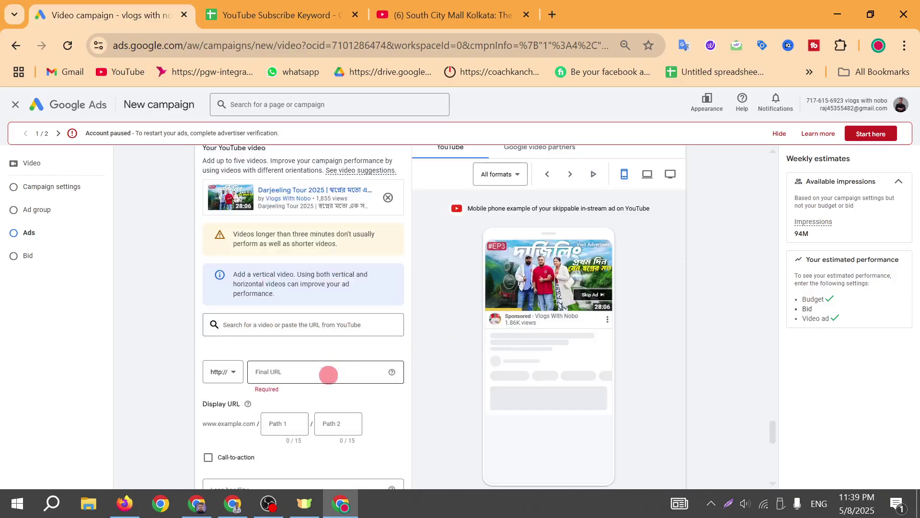
- Copy the subscribe link in C2 of the YouTube Subscribe Keyword spreadsheet into the ad's final URL in Google Ads
left_click(291, 373)
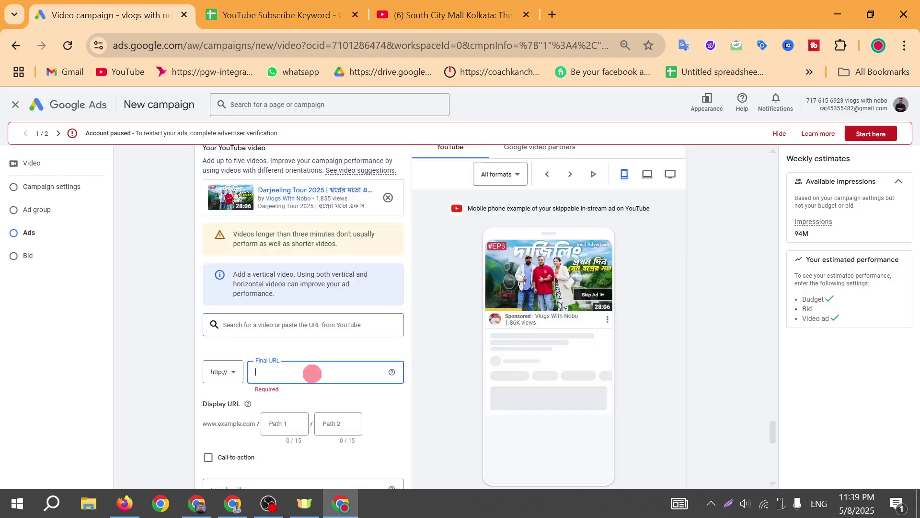
left_click(295, 14)
scroll(411, 278, "up", 3)
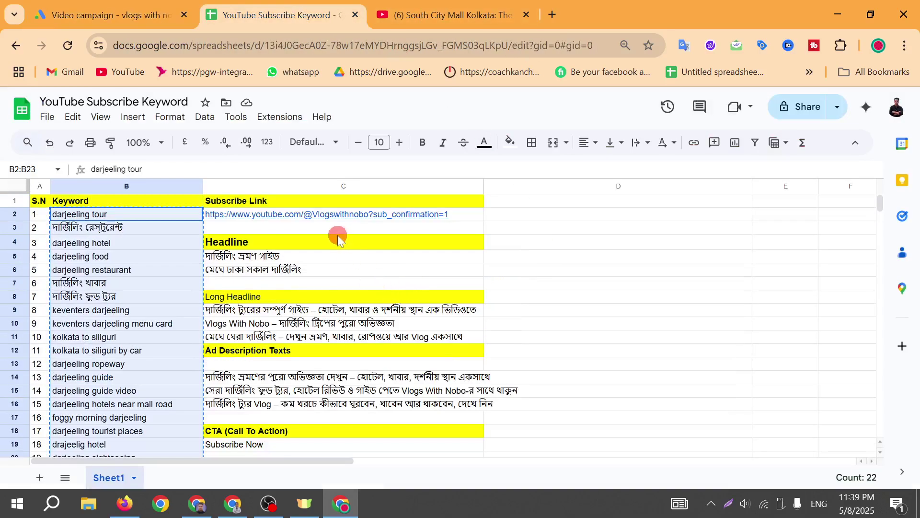
left_click(298, 218)
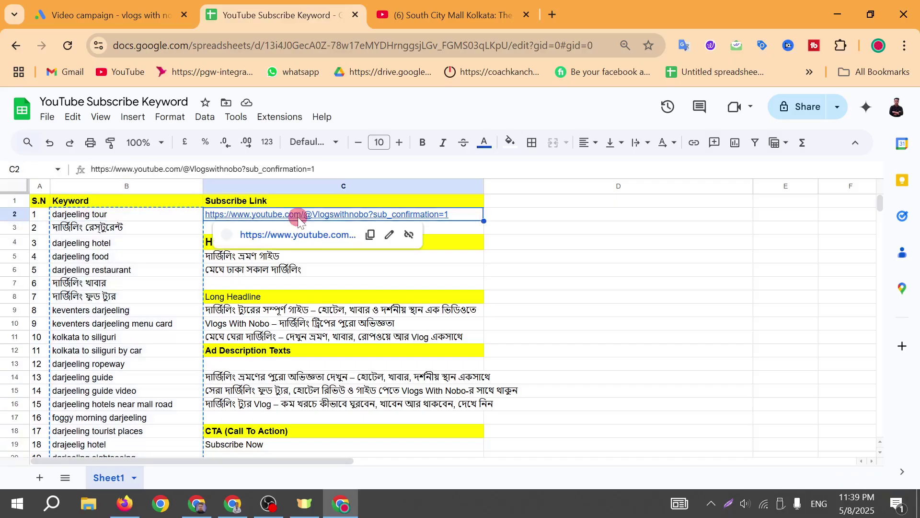
left_click(369, 235)
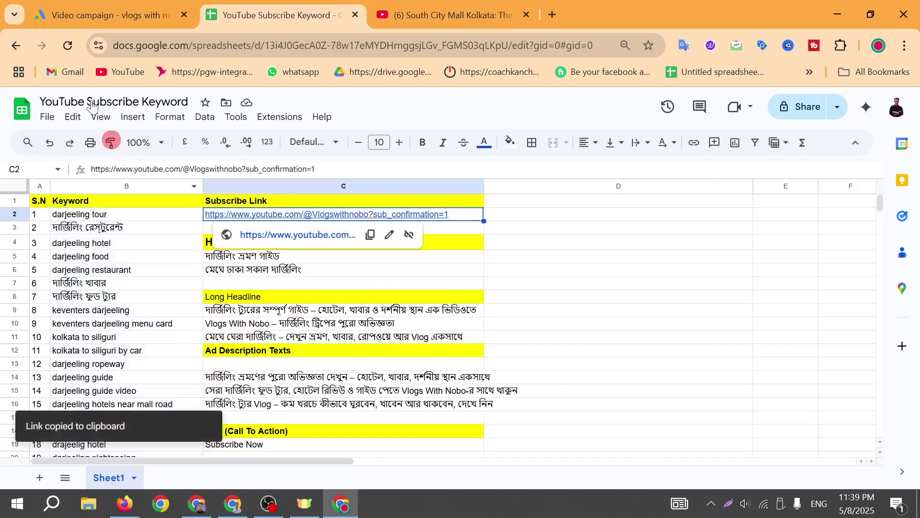
left_click(67, 7)
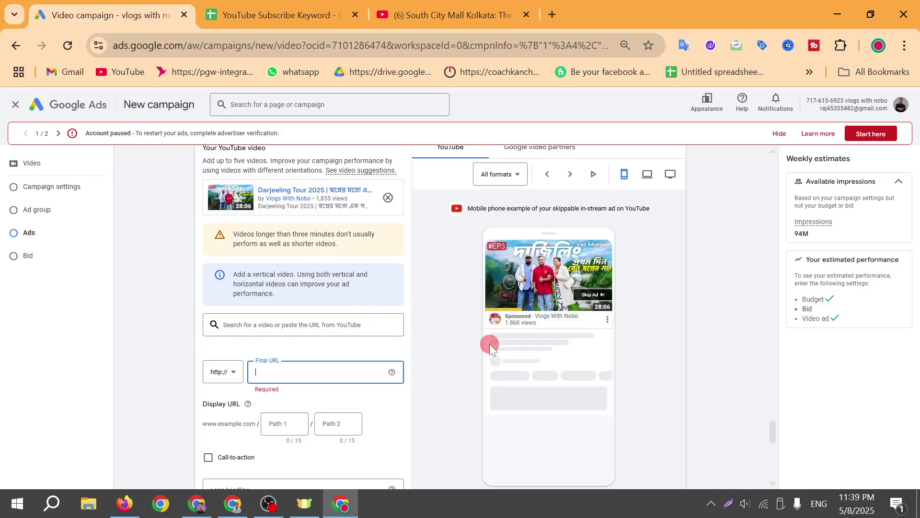
key("ctrl+v")
scroll(407, 309, "down", 2)
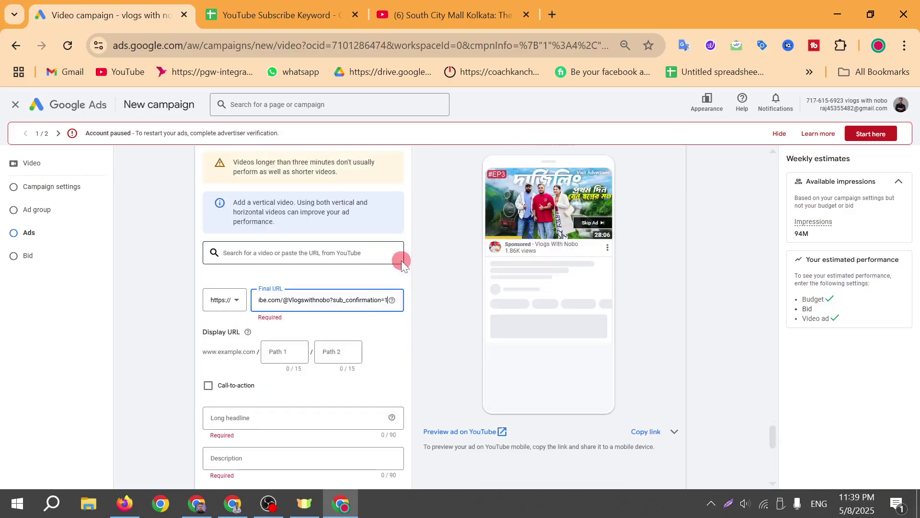
- Enable the ad's call-to-action and fill it with "Subscribe Now" copied from C19 of the YouTube Subscribe Keyword spreadsheet
left_click(208, 385)
scroll(278, 384, "down", 2)
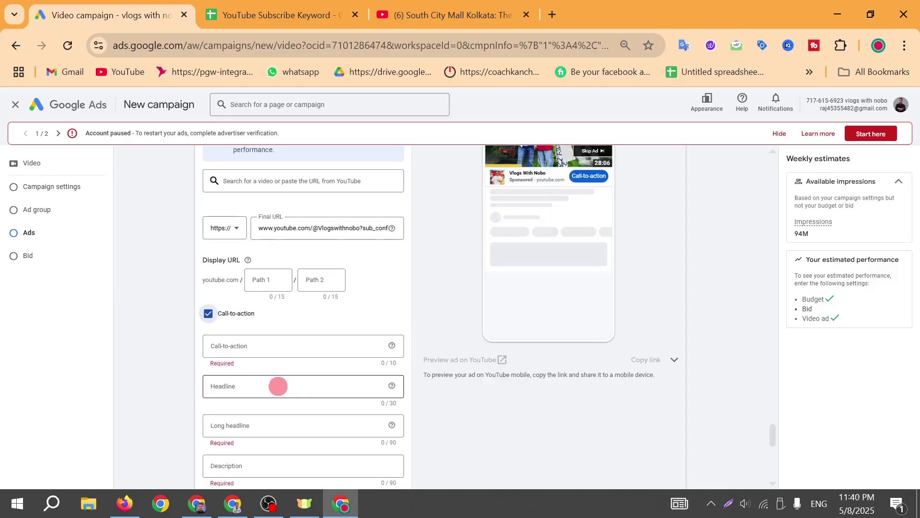
left_click(269, 352)
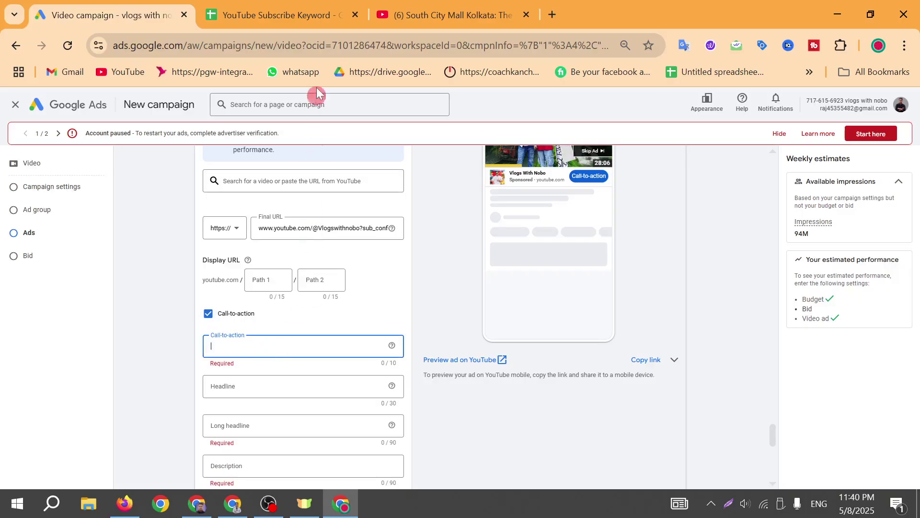
left_click(287, 19)
scroll(354, 392, "down", 2)
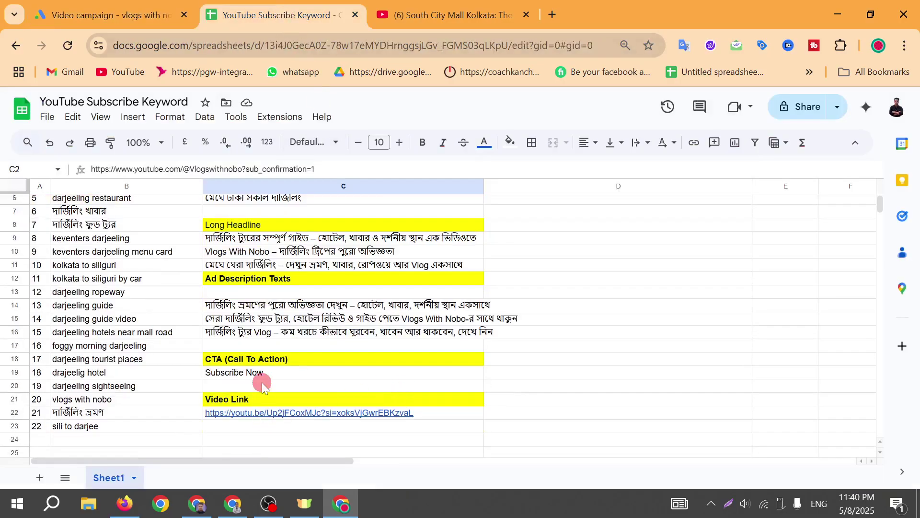
left_click(297, 375)
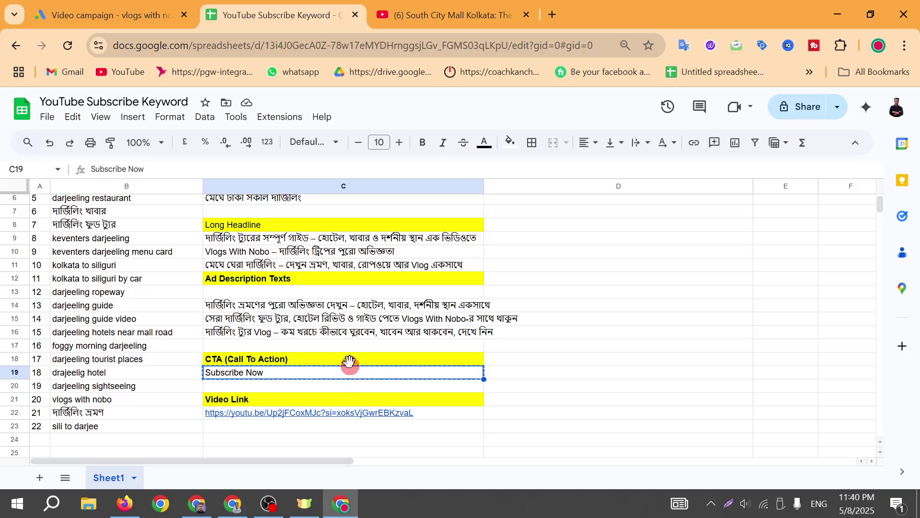
left_click(137, 17)
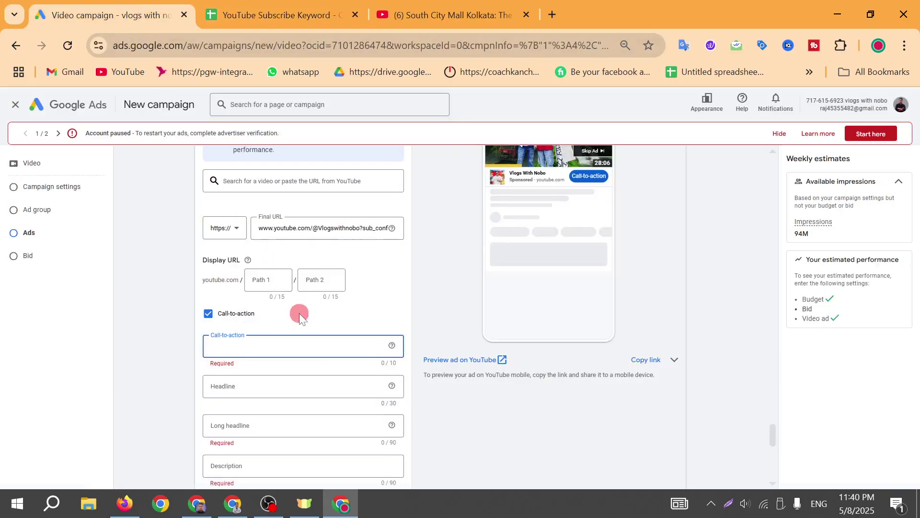
key("ctrl+v")
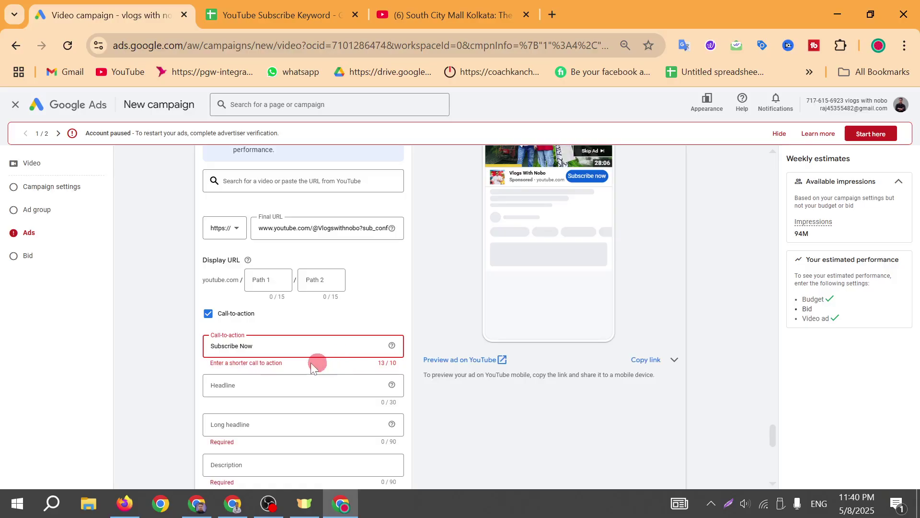
- Shorten the ad's call-to-action text to "Subscribe"
left_click_drag(211, 346, 238, 346)
left_click(302, 345)
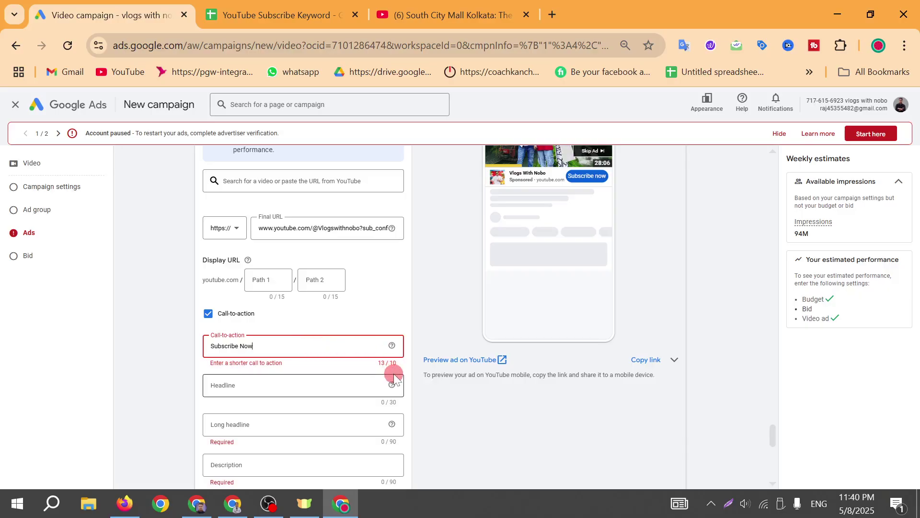
key("BackSpace")
key("BackSpace")
key("BackSpace")
key("BackSpace")
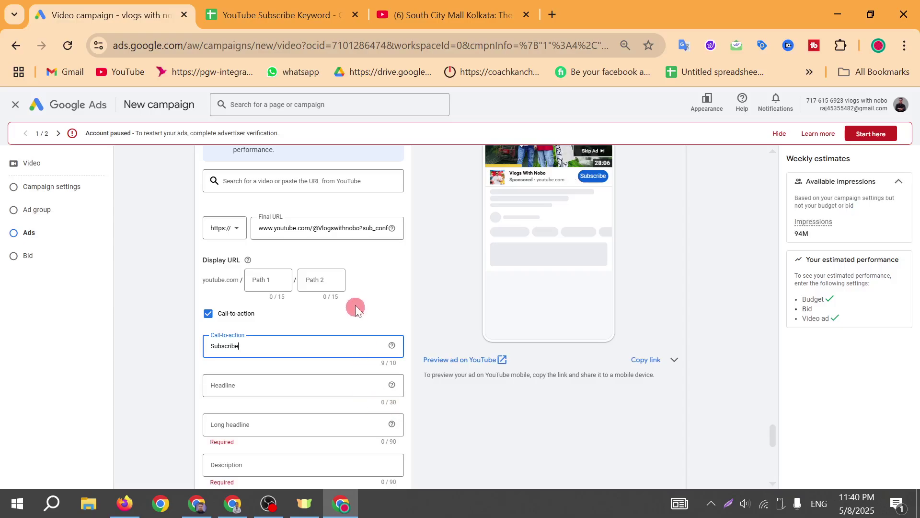
- Copy the headline in C5 of the YouTube Subscribe Keyword spreadsheet into the video ad's headline in Google Ads
scroll(355, 305, "down", 1)
left_click(275, 317)
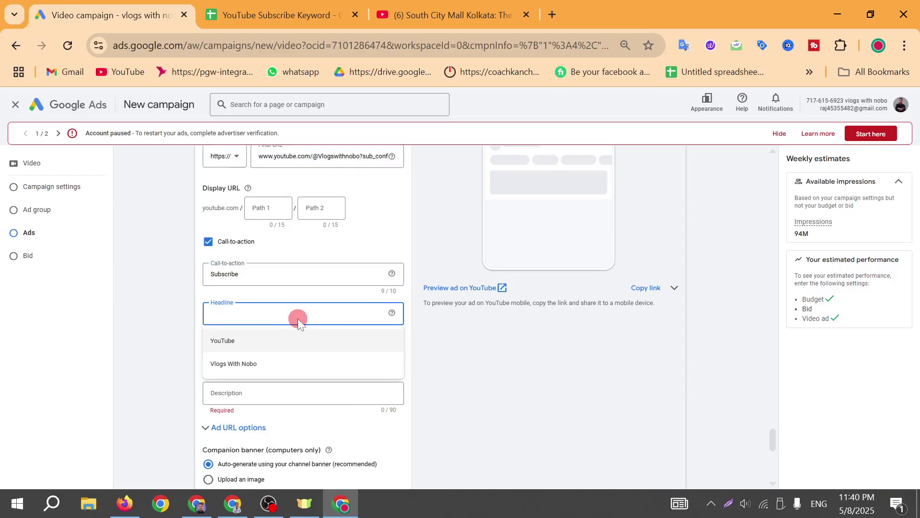
left_click(242, 15)
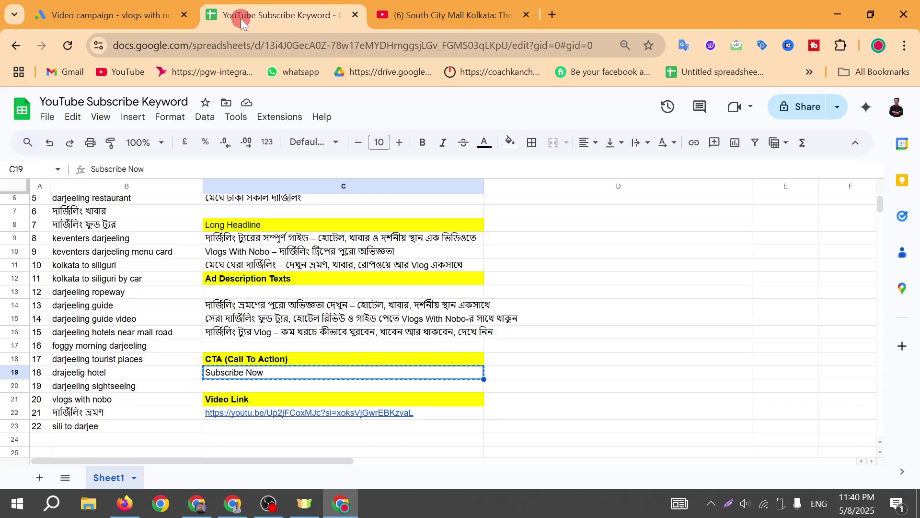
scroll(299, 330, "up", 2)
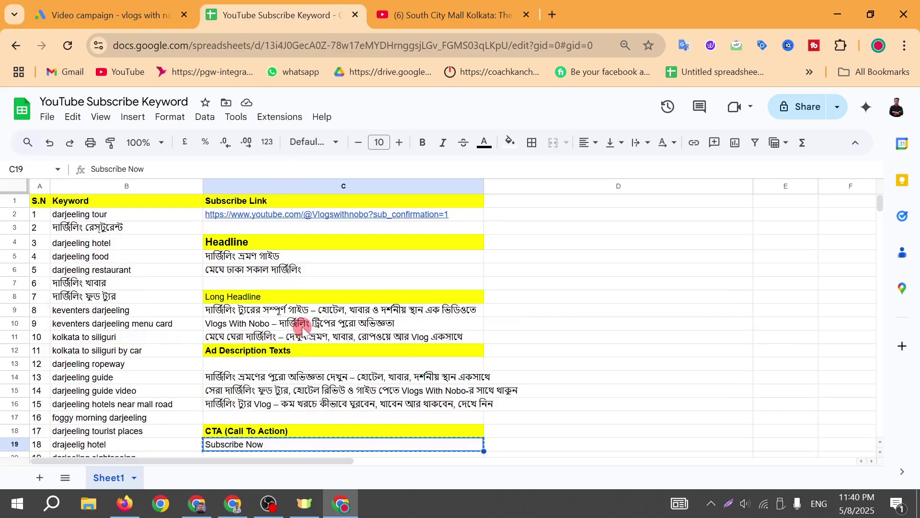
left_click(287, 256)
key("ctrl+c")
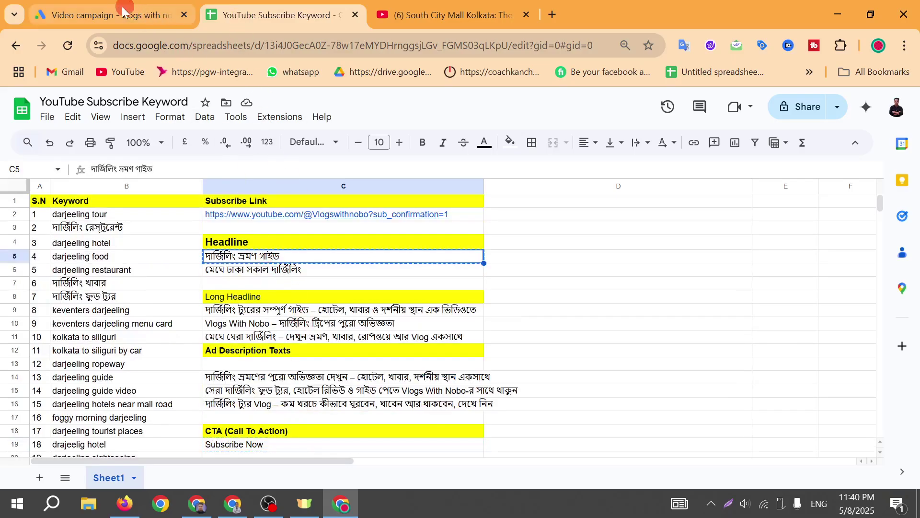
left_click(122, 10)
key("ctrl+v")
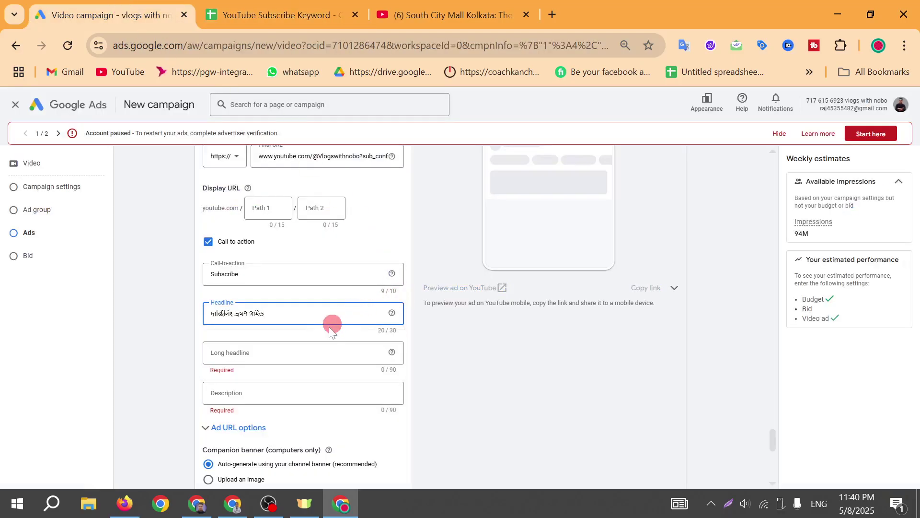
- Copy the long headline in C9 of the YouTube Subscribe Keyword spreadsheet into the video ad's long headline in Google Ads
left_click(235, 12)
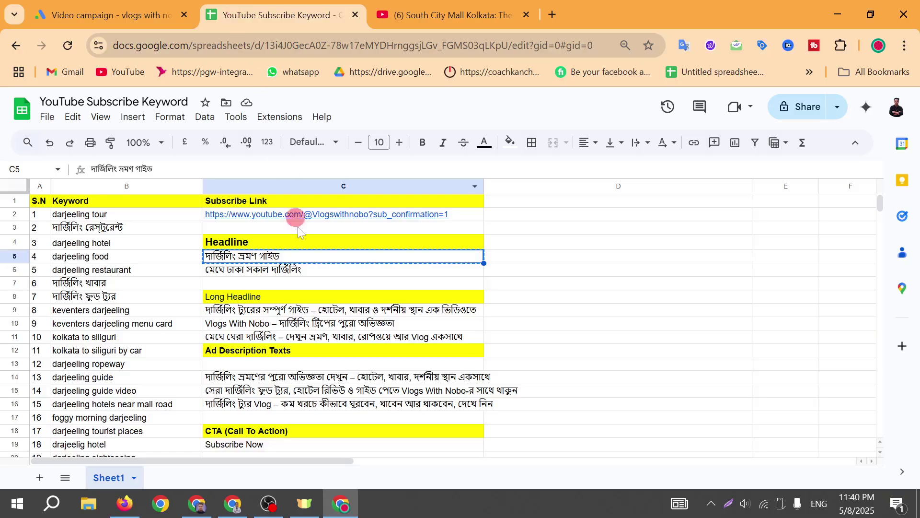
left_click(285, 309)
key("ctrl+c")
left_click(100, 15)
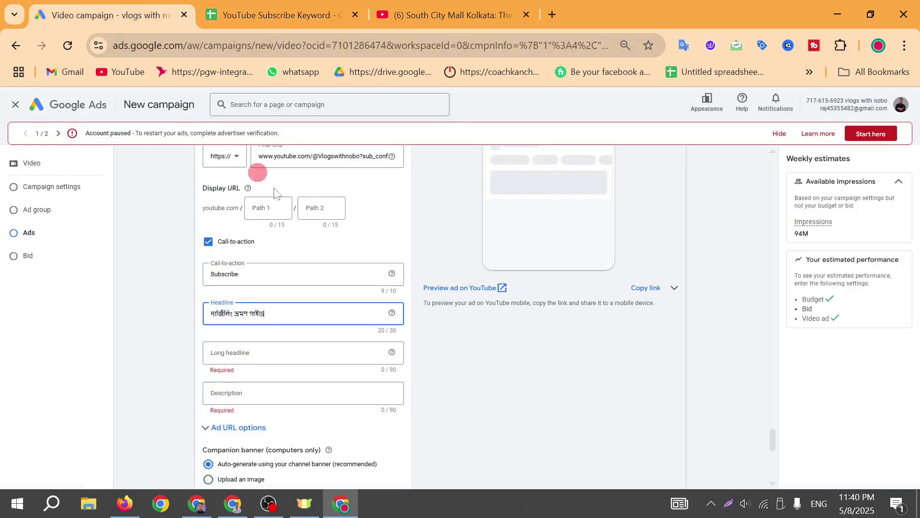
left_click(301, 356)
key("ctrl+v")
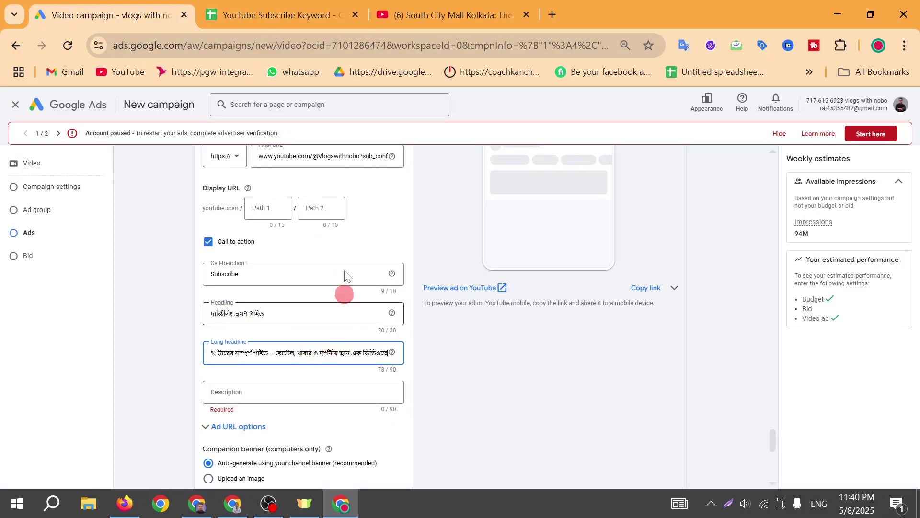
- Copy the ad description in C16 of the YouTube Subscribe Keyword spreadsheet into the video ad's description in Google Ads
left_click(259, 14)
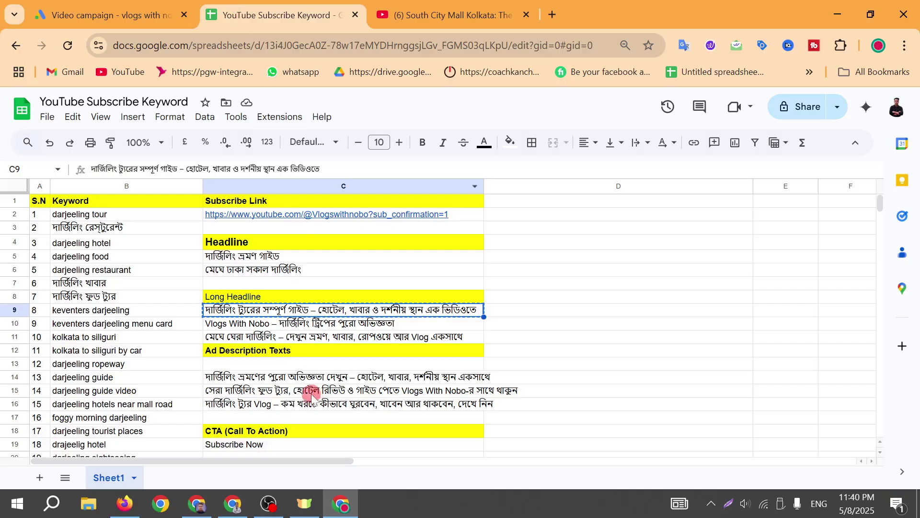
left_click(301, 404)
key("ctrl+c")
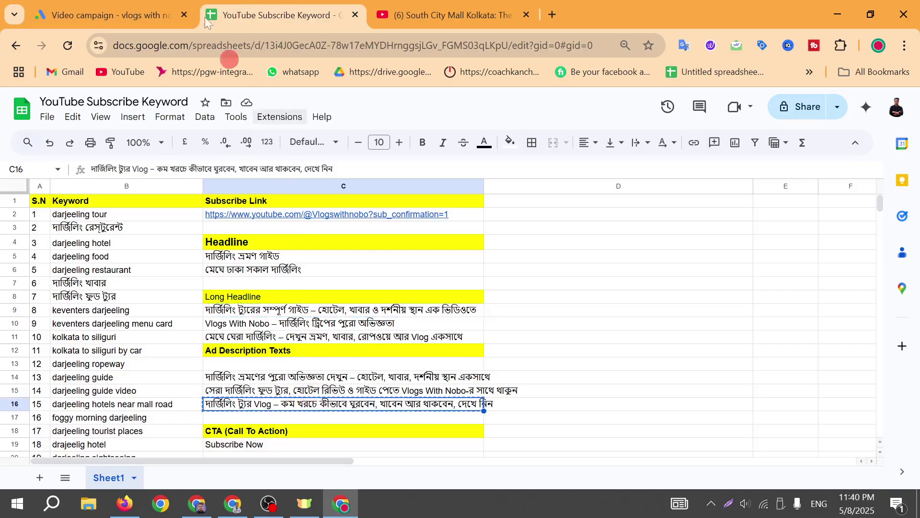
left_click(117, 14)
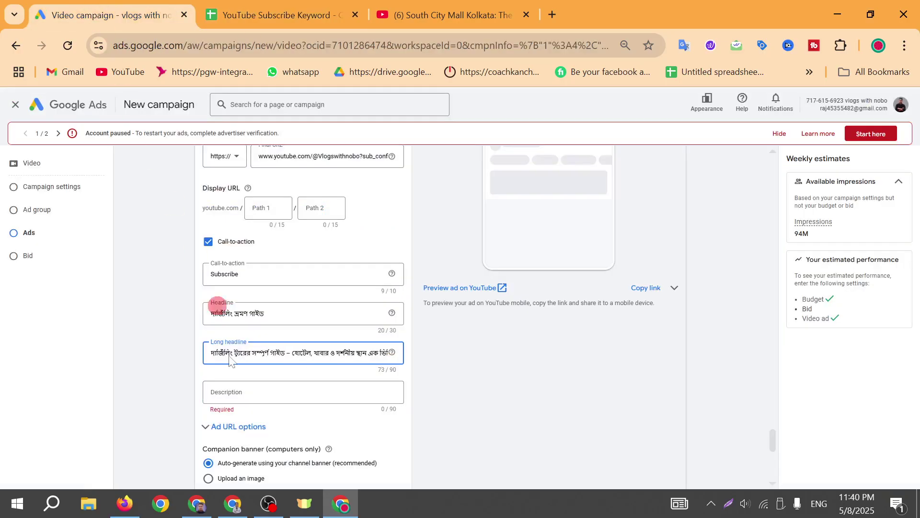
left_click(254, 386)
key("ctrl+v")
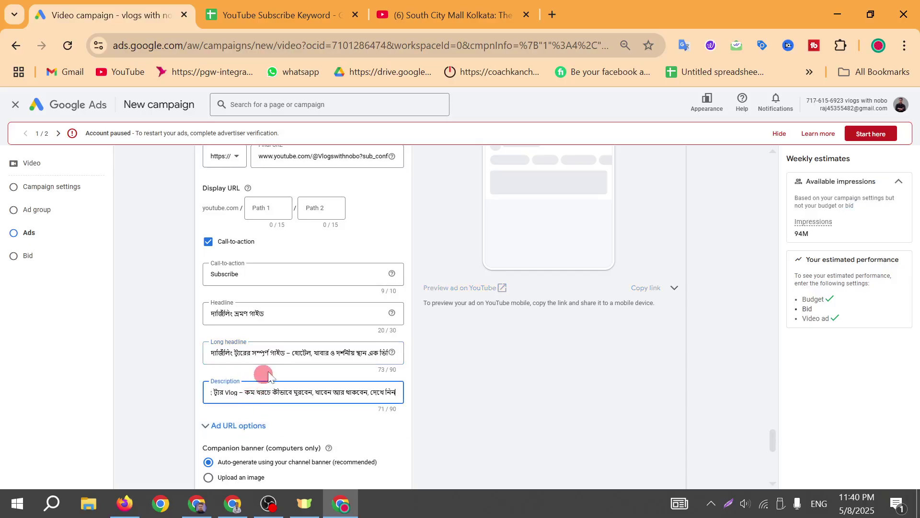
- Check the ad preview and extend the ad name to "Ad #1 dubai client 8 may"
scroll(526, 341, "up", 3)
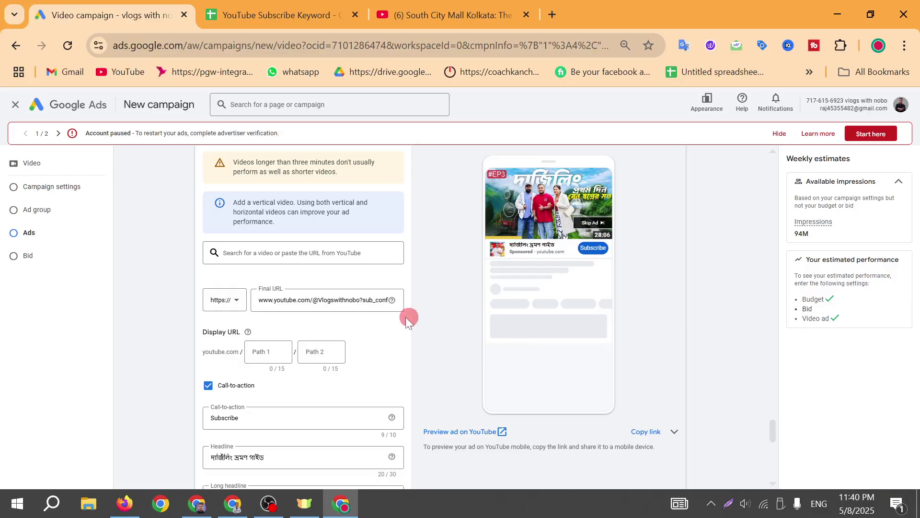
scroll(383, 315, "down", 3)
scroll(375, 320, "down", 3)
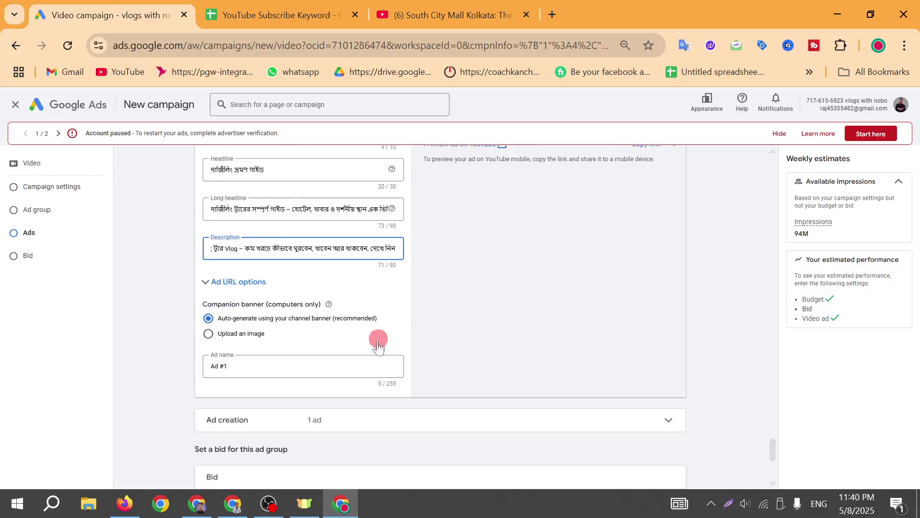
left_click(280, 364)
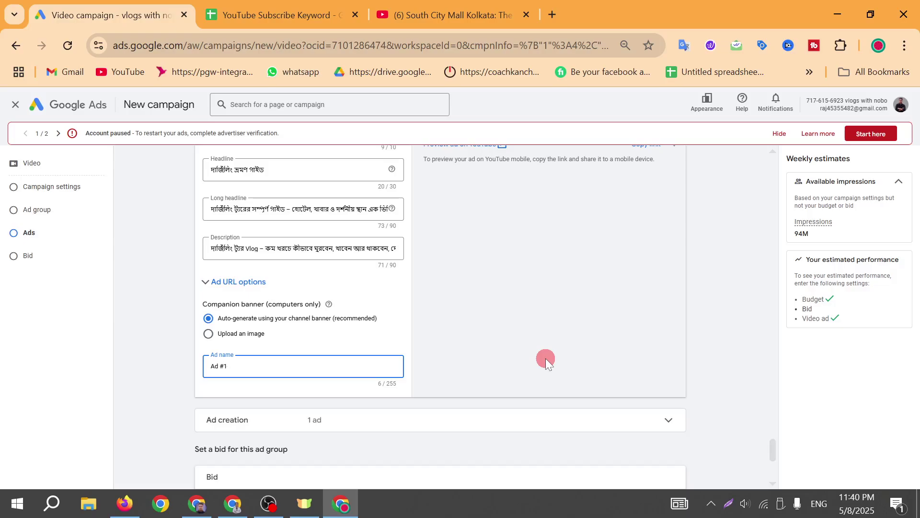
type("dubai clie")
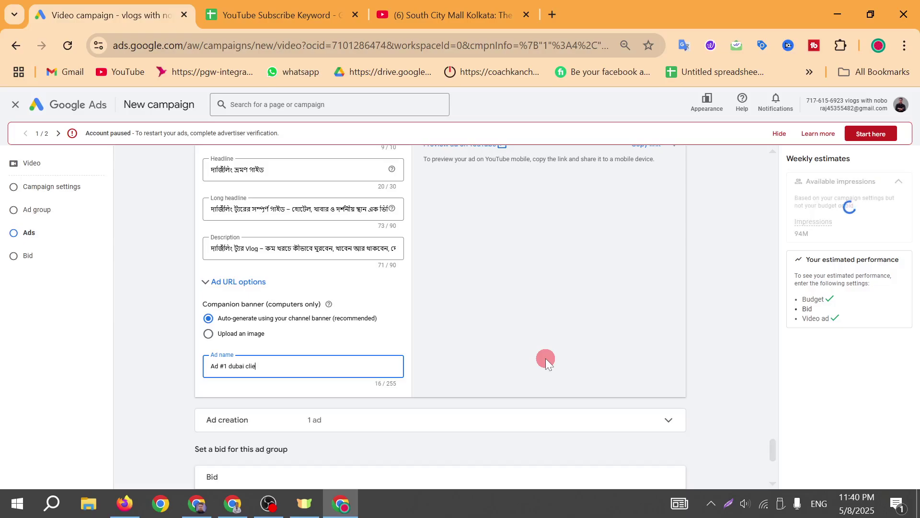
type("nt ")
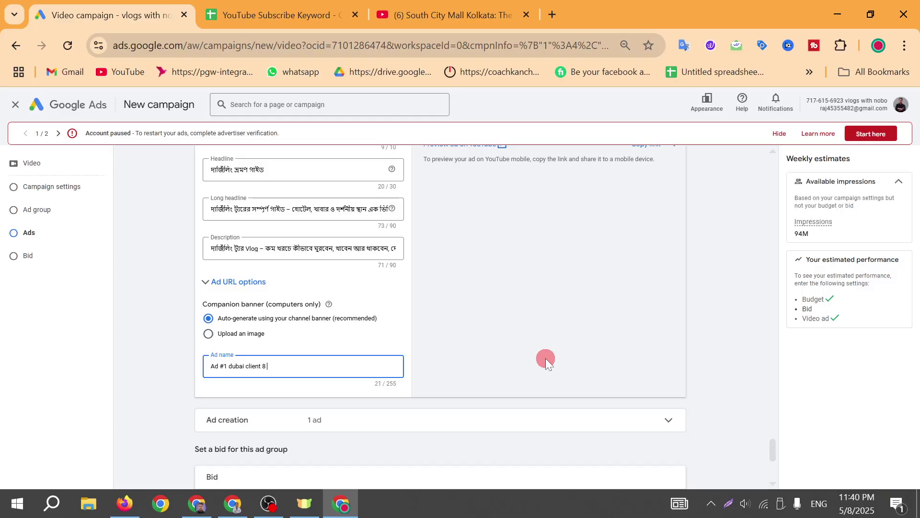
type("8 may")
- Try target CPM bids of AED 2 and AED 3 for the ad group
scroll(460, 304, "down", 3)
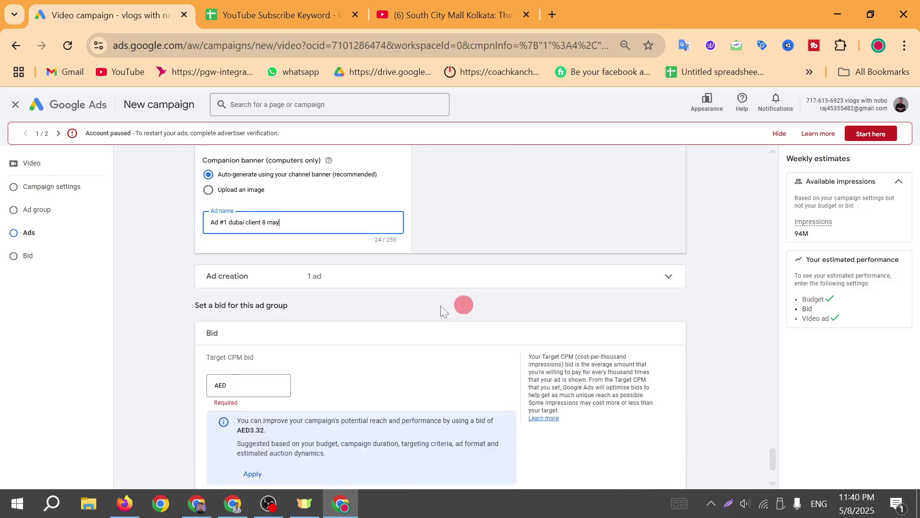
left_click(268, 383)
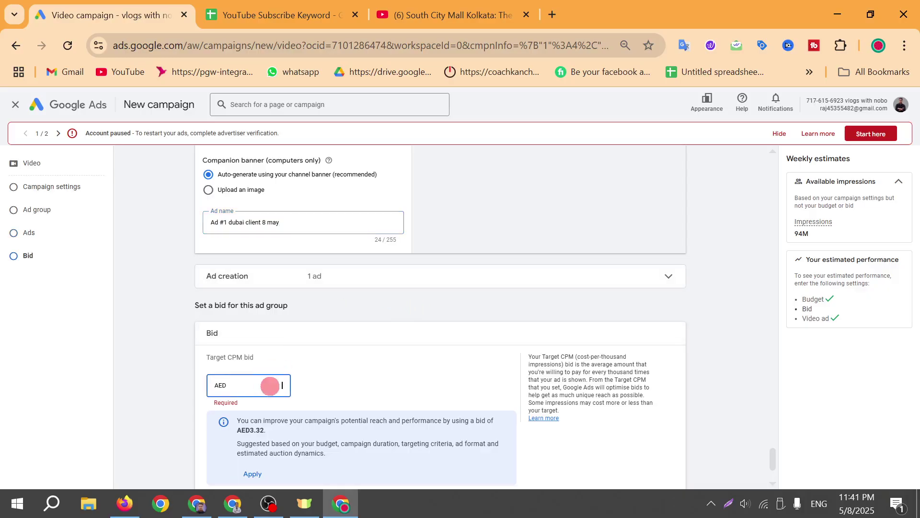
scroll(327, 358, "down", 2)
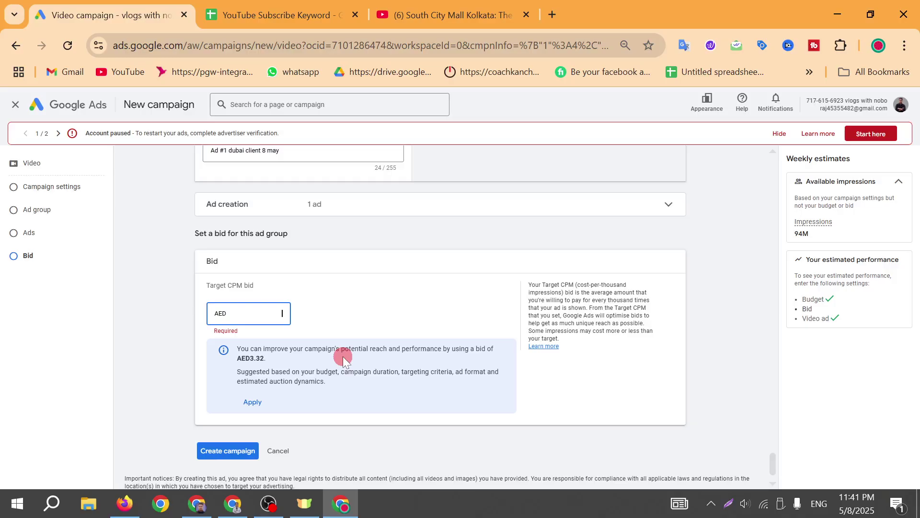
type("2")
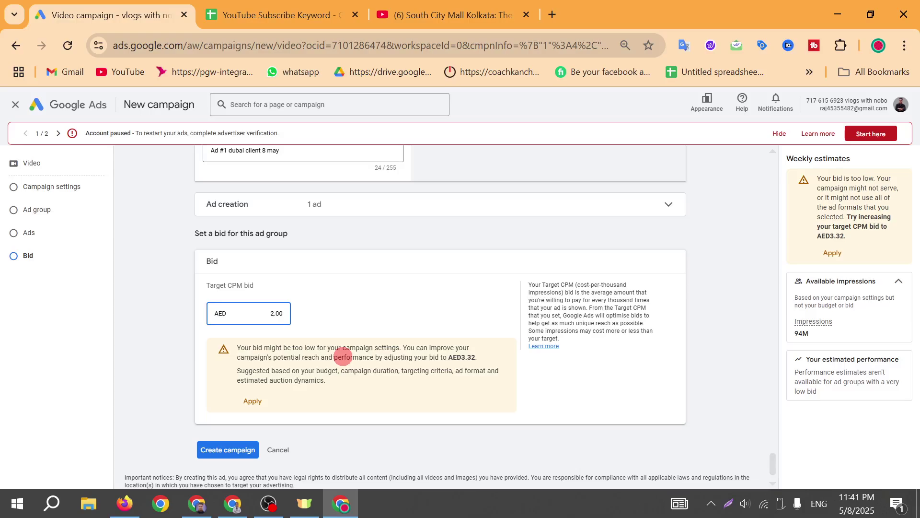
key("BackSpace")
type("3")
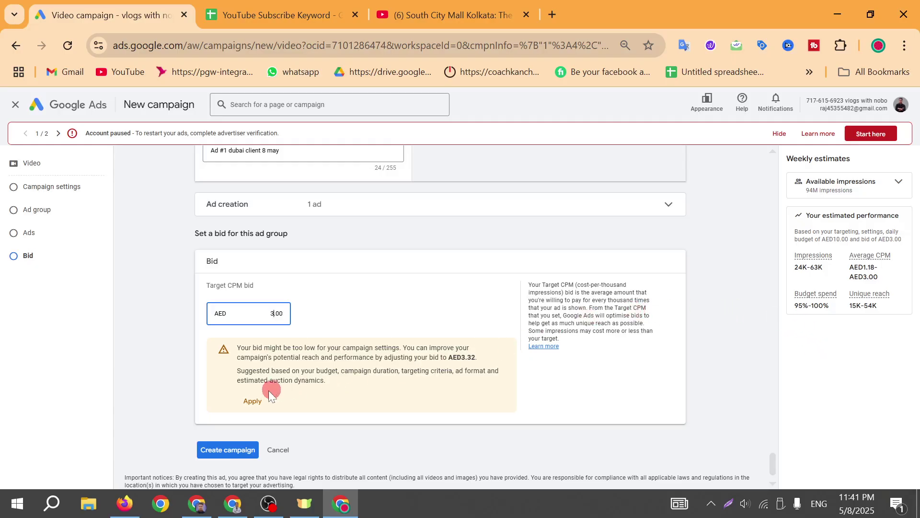
- Apply the suggested AED 3.32 as the ad group's target CPM bid
left_click(253, 400)
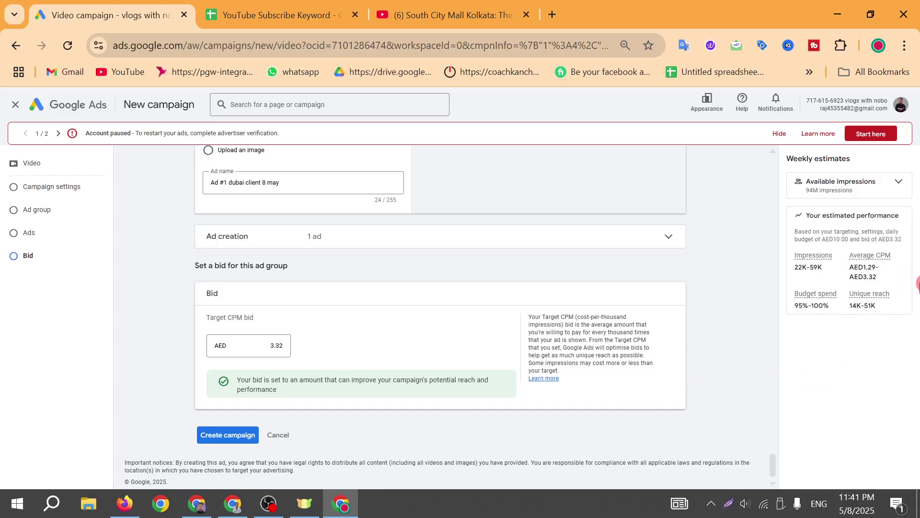
scroll(676, 322, "up", 2)
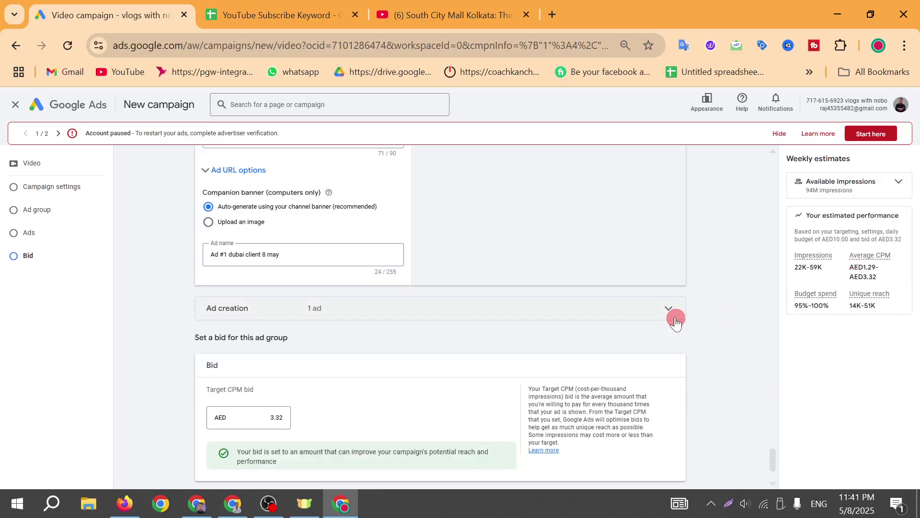
scroll(664, 310, "up", 1)
scroll(664, 309, "down", 2)
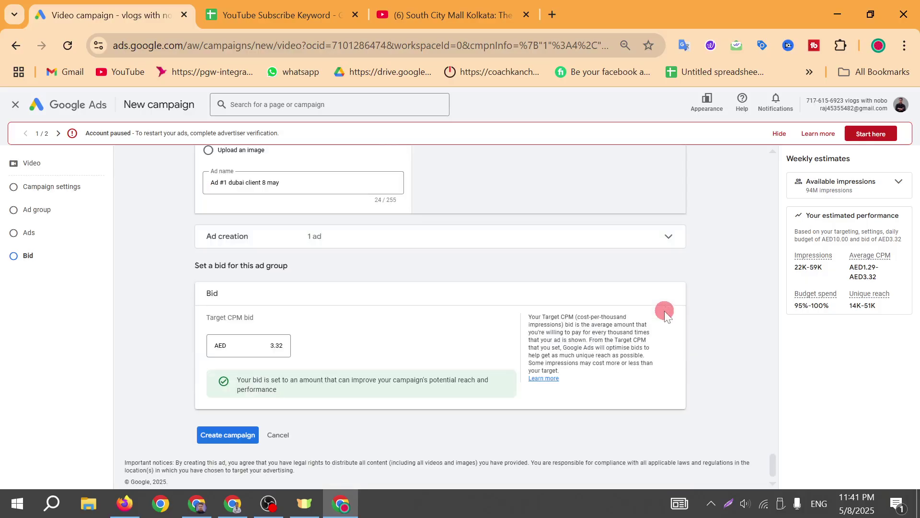
- Create the campaign and continue to its overview to review the performance diagnostics
left_click(242, 438)
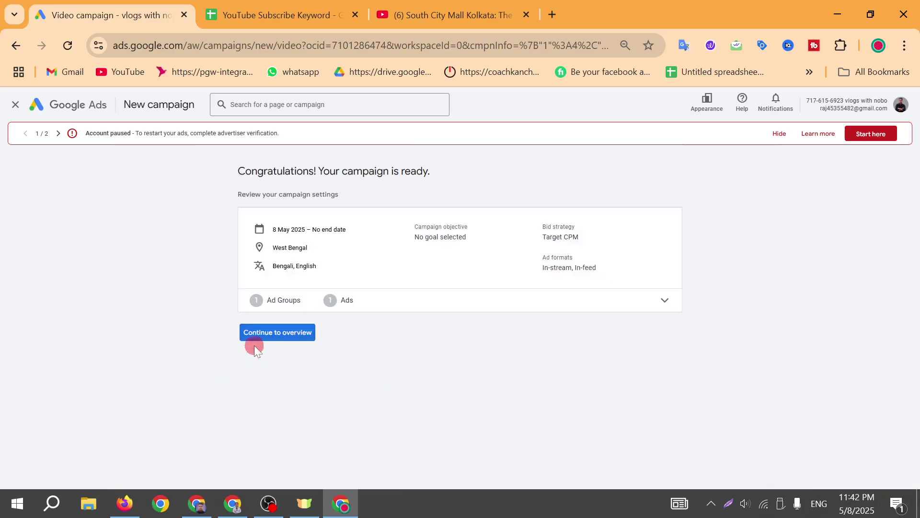
left_click(284, 341)
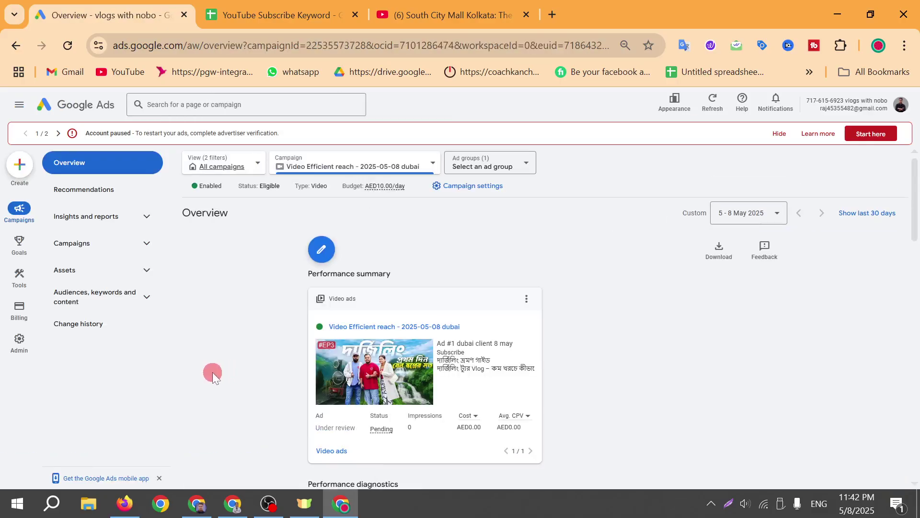
scroll(445, 318, "down", 5)
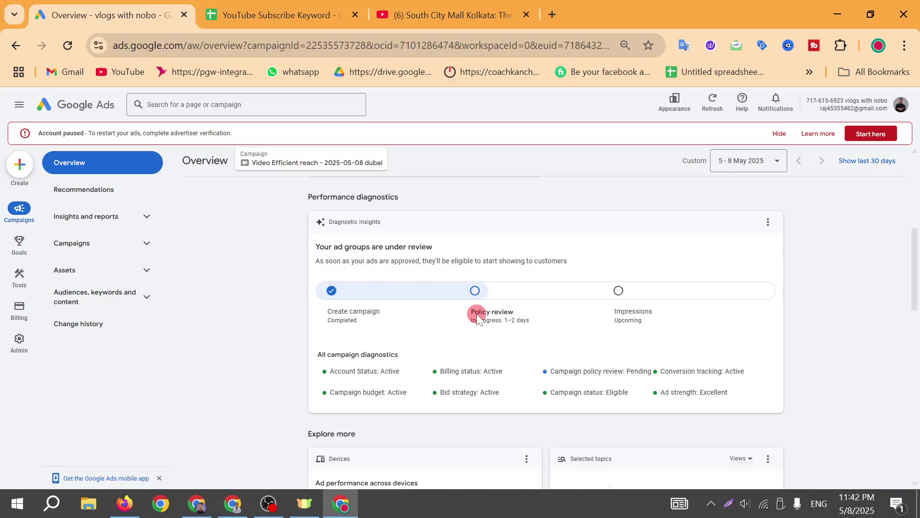
scroll(388, 332, "down", 3)
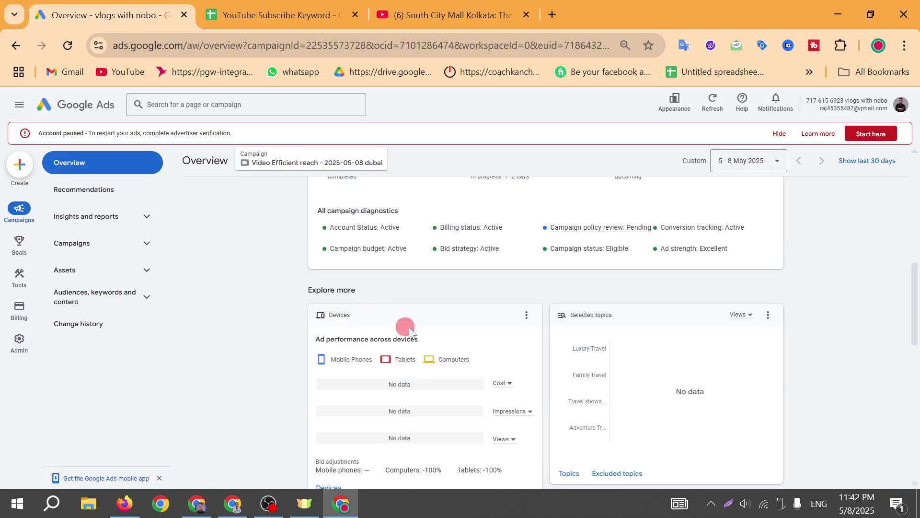
scroll(475, 305, "down", 1)
scroll(462, 315, "up", 1)
scroll(633, 305, "up", 2)
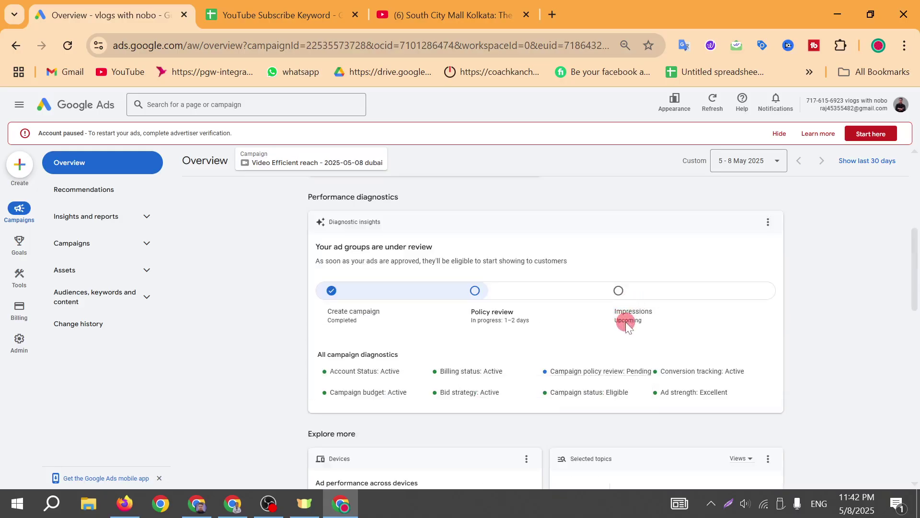